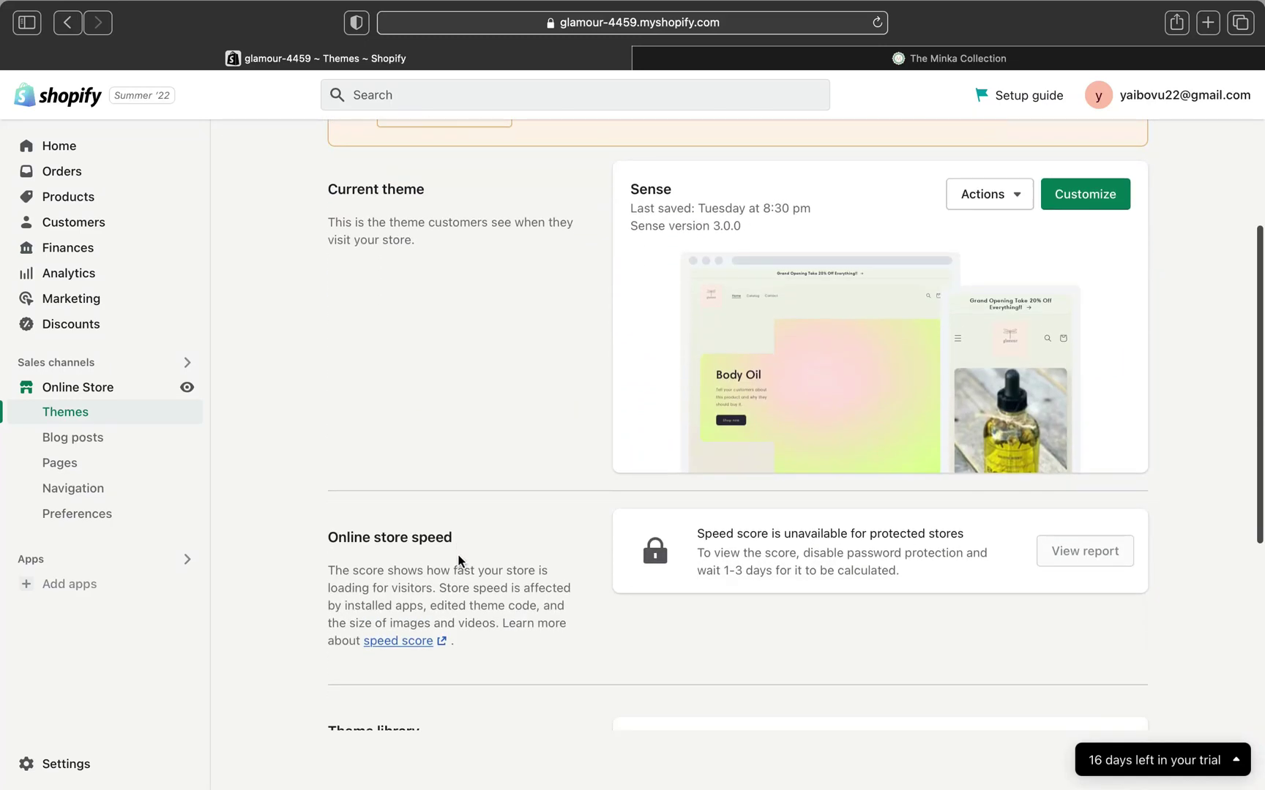
# Switch to The Minka Collection storefront and dismiss the 10% off email signup popup.
pyautogui.scroll(5, 458, 561)
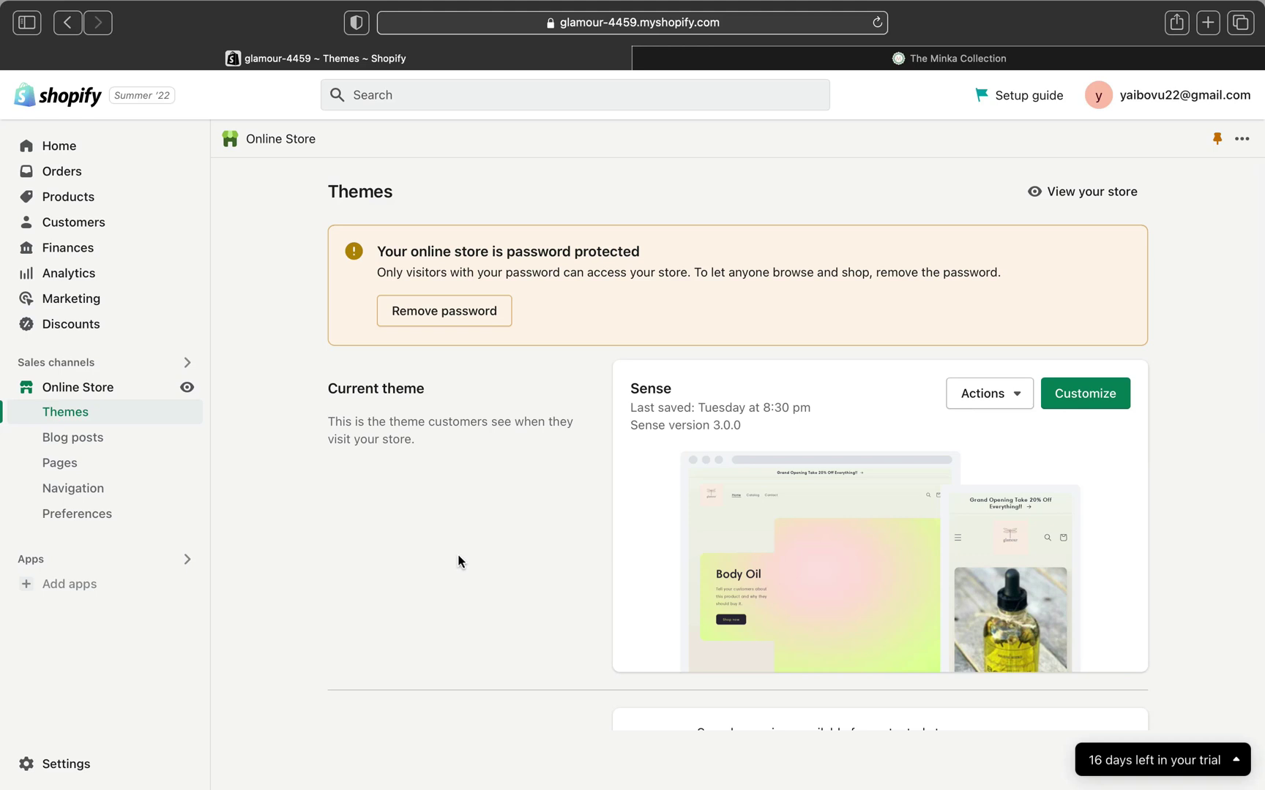
pyautogui.scroll(-5, 458, 561)
pyautogui.scroll(5, 459, 562)
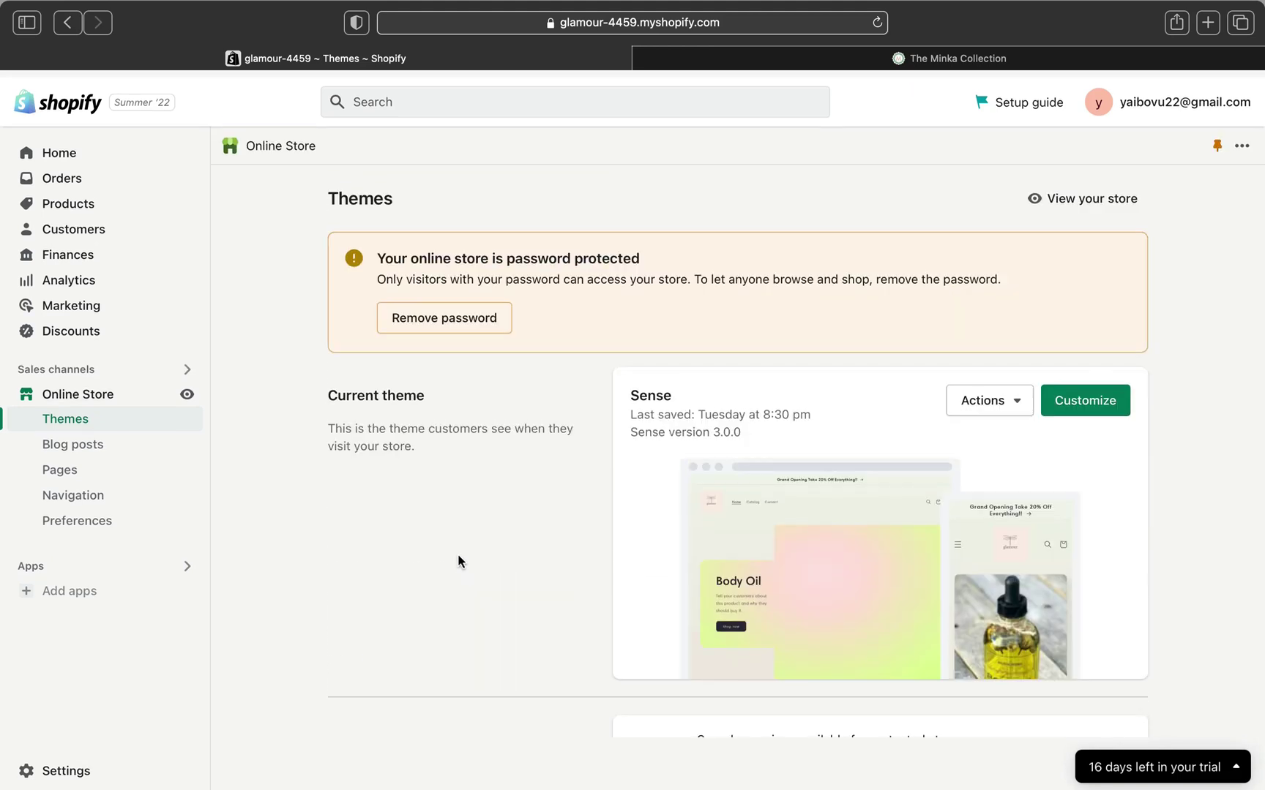
pyautogui.scroll(-2, 458, 561)
pyautogui.scroll(2, 458, 562)
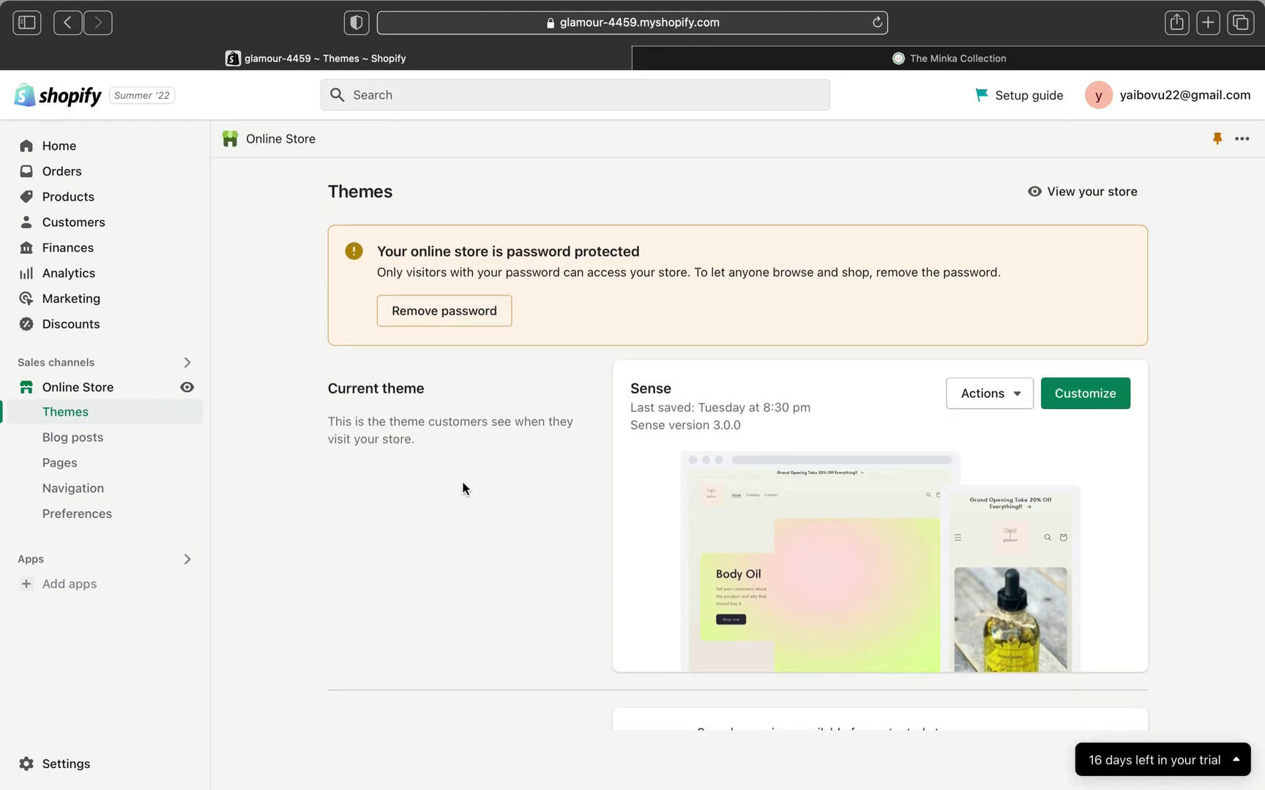
pyautogui.scroll(-3, 463, 488)
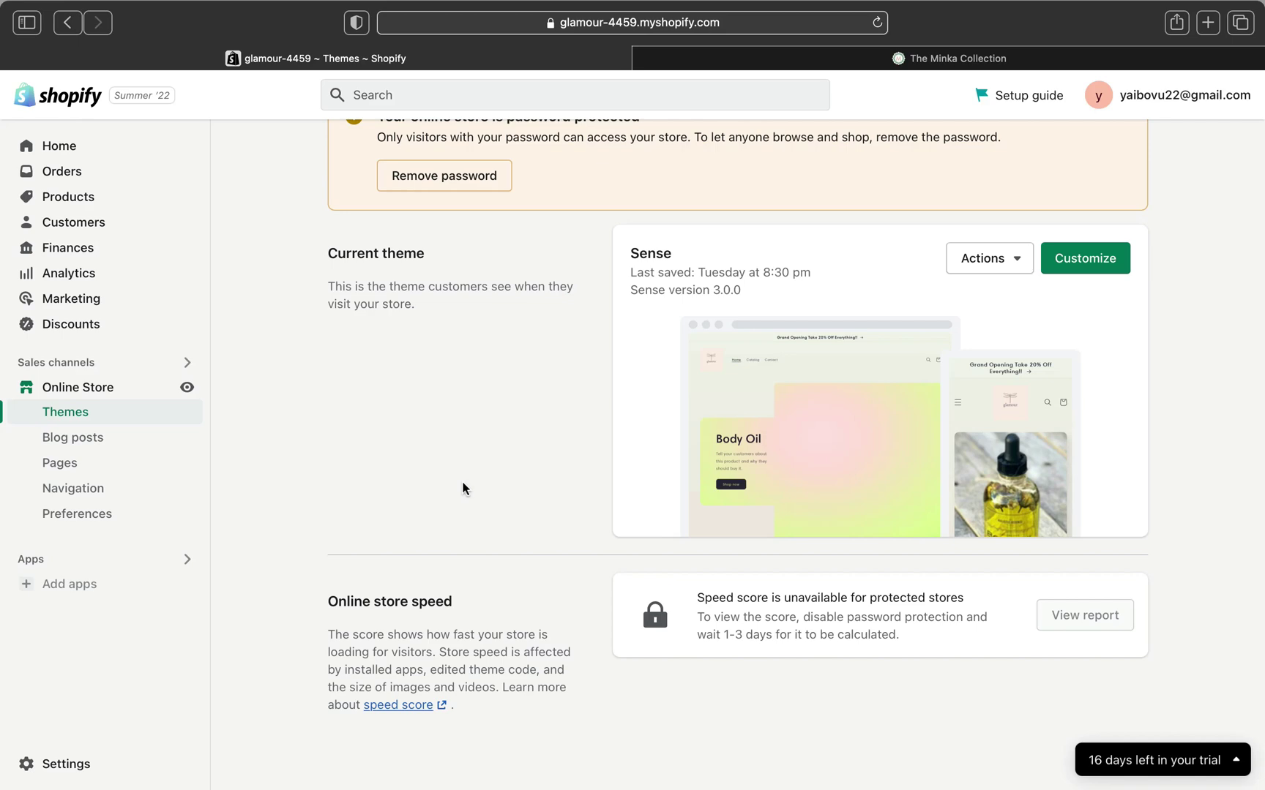
pyautogui.scroll(3, 462, 483)
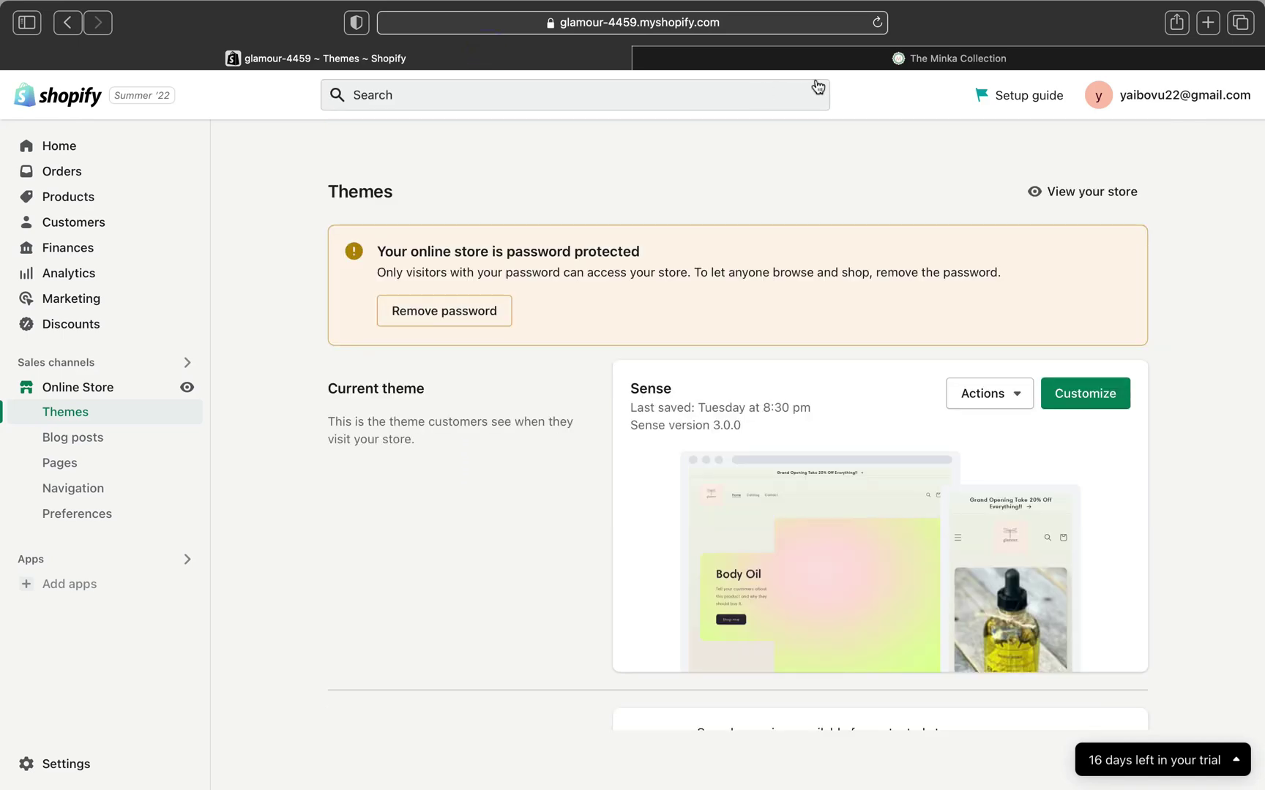
pyautogui.click(805, 60)
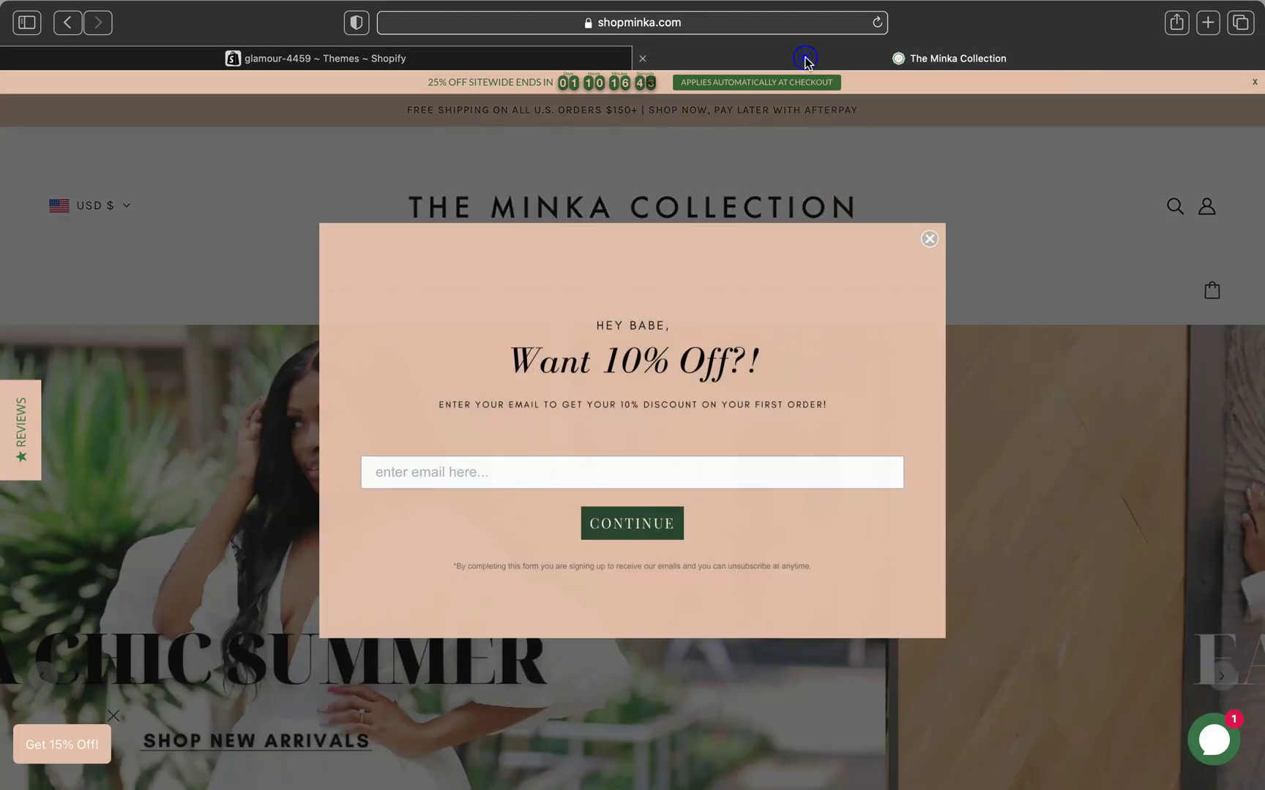
pyautogui.click(930, 240)
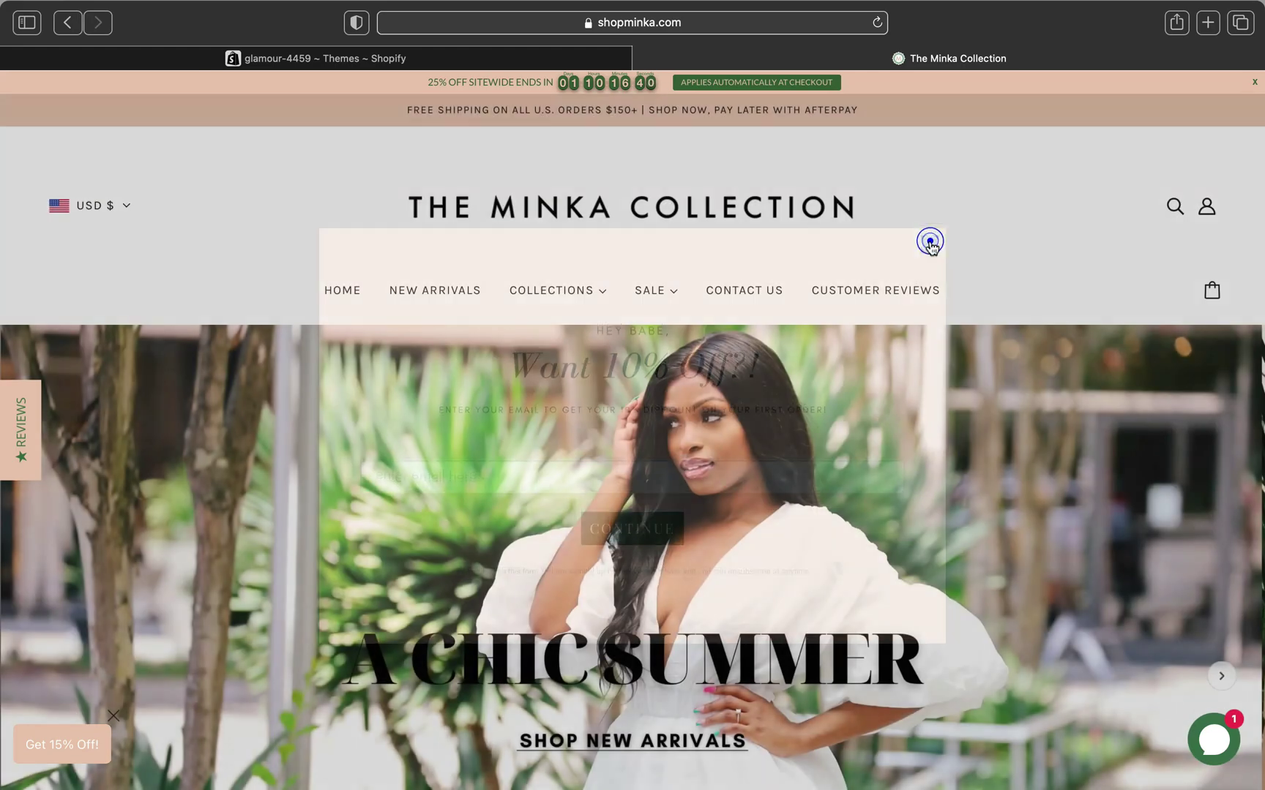
# Scroll down the Minka homepage to its Customer Care footer links.
pyautogui.scroll(-7, 965, 378)
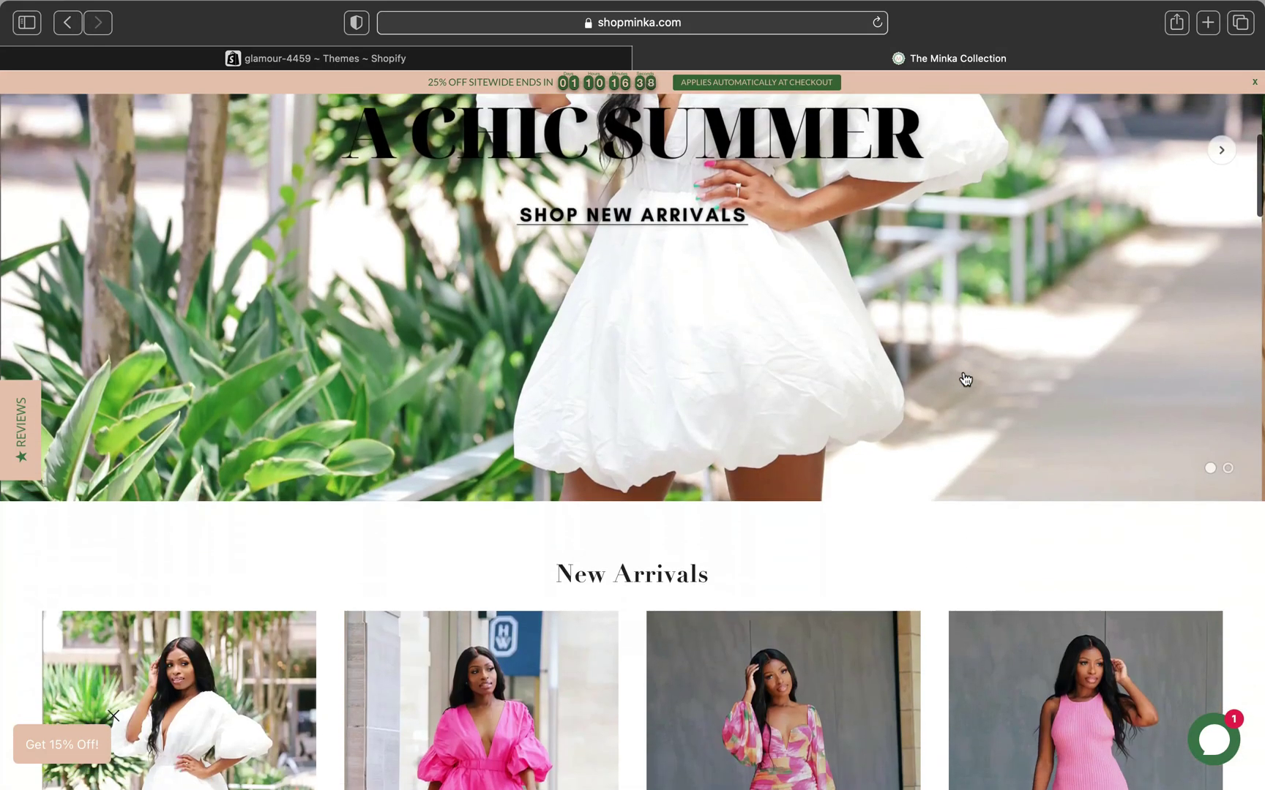
pyautogui.scroll(7, 964, 379)
pyautogui.scroll(-1, 966, 378)
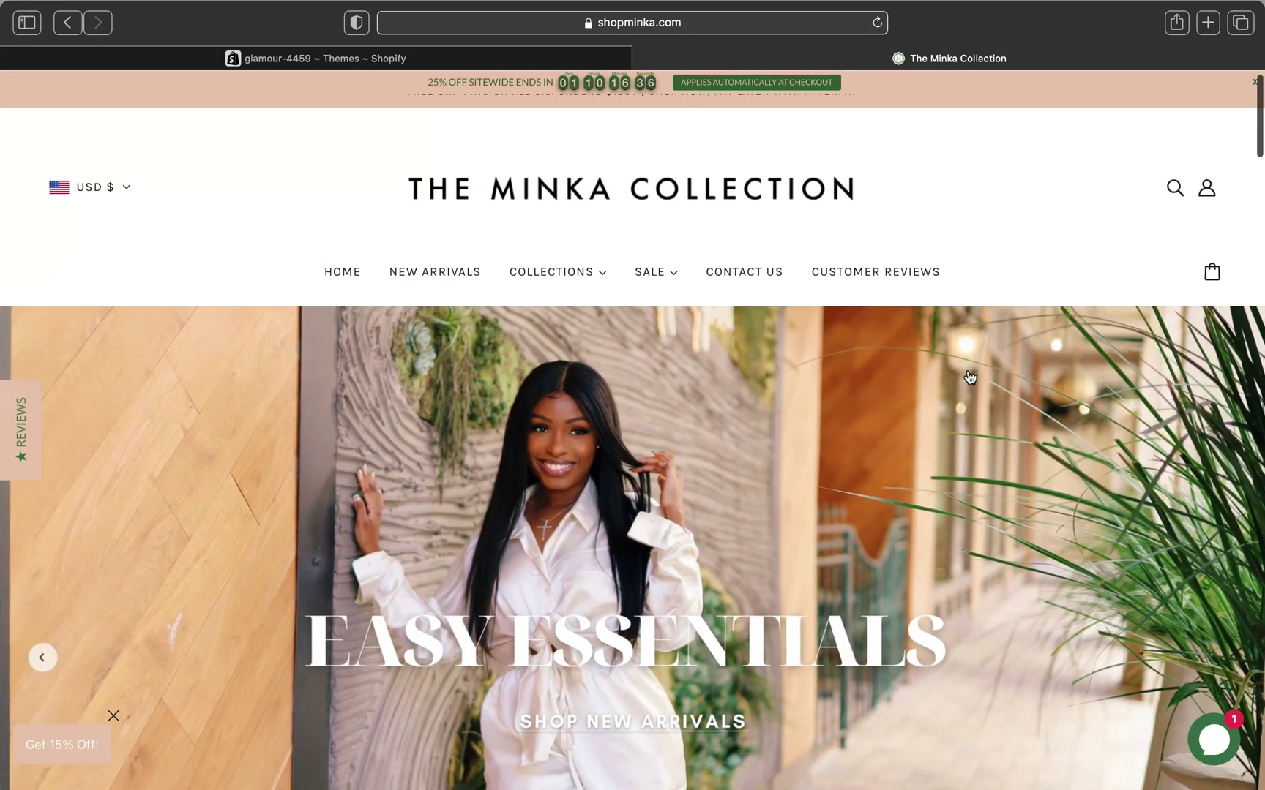
pyautogui.scroll(1, 969, 377)
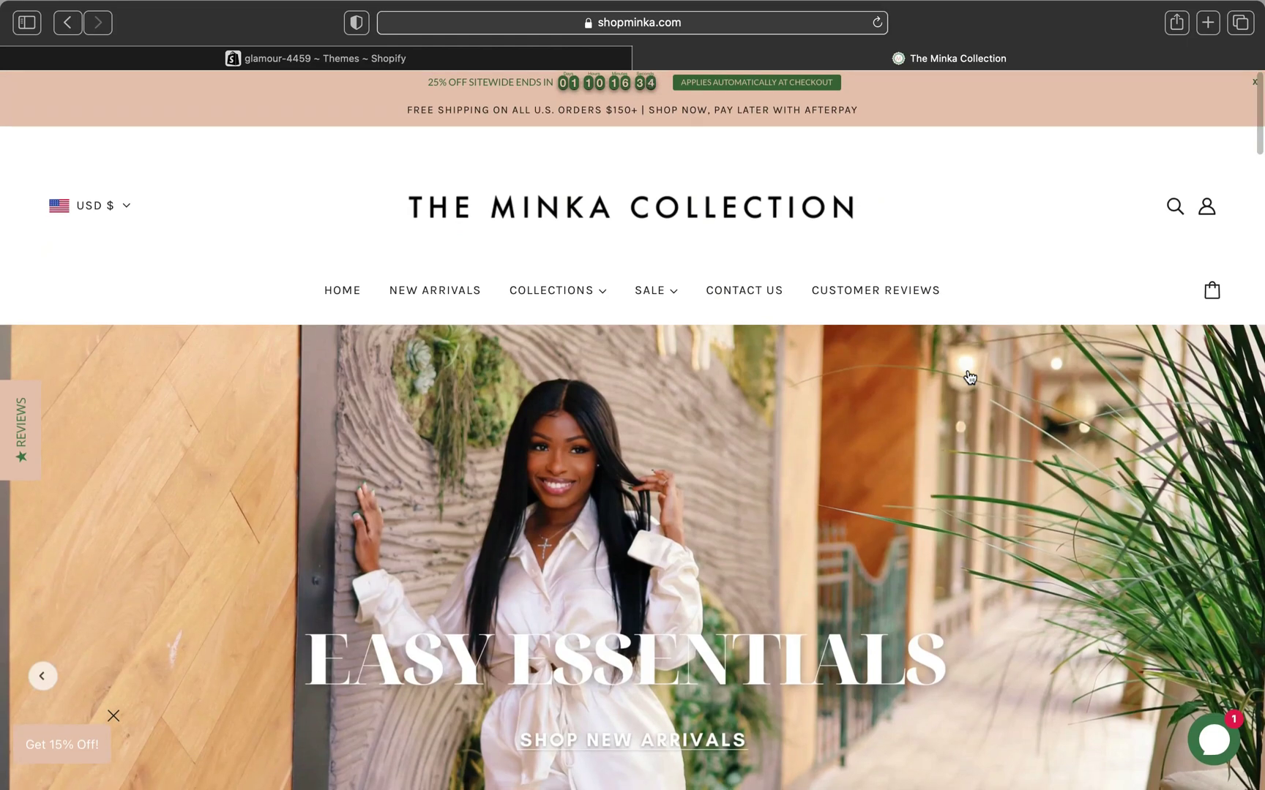
pyautogui.scroll(-15, 1102, 588)
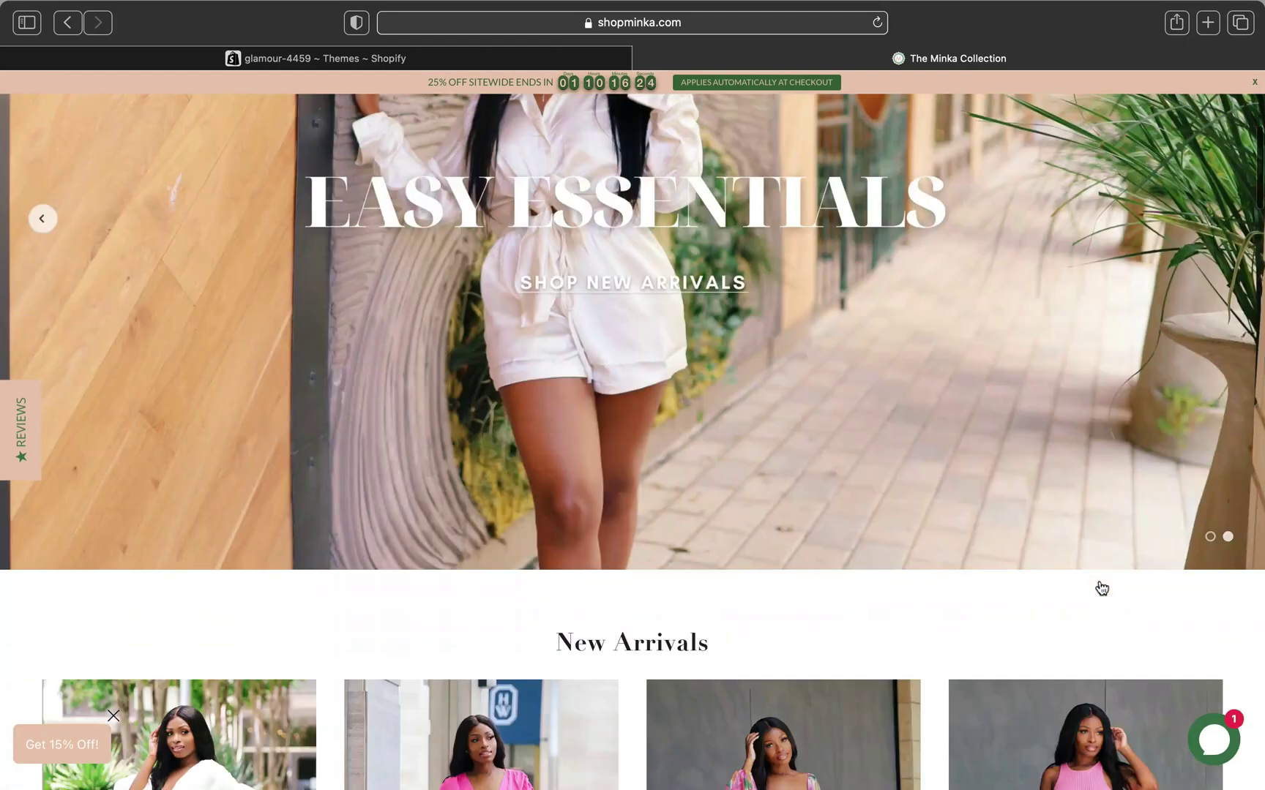
pyautogui.scroll(-20, 1101, 588)
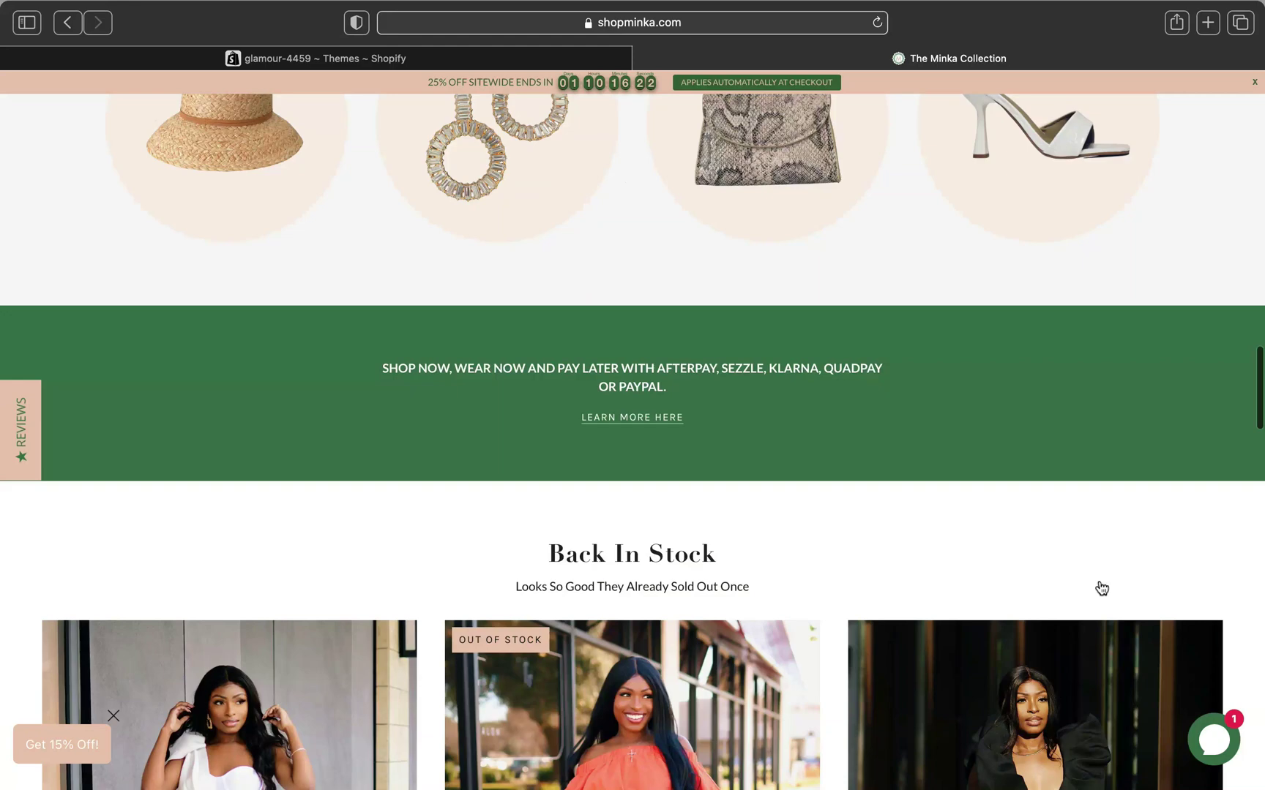
pyautogui.scroll(-20, 1102, 587)
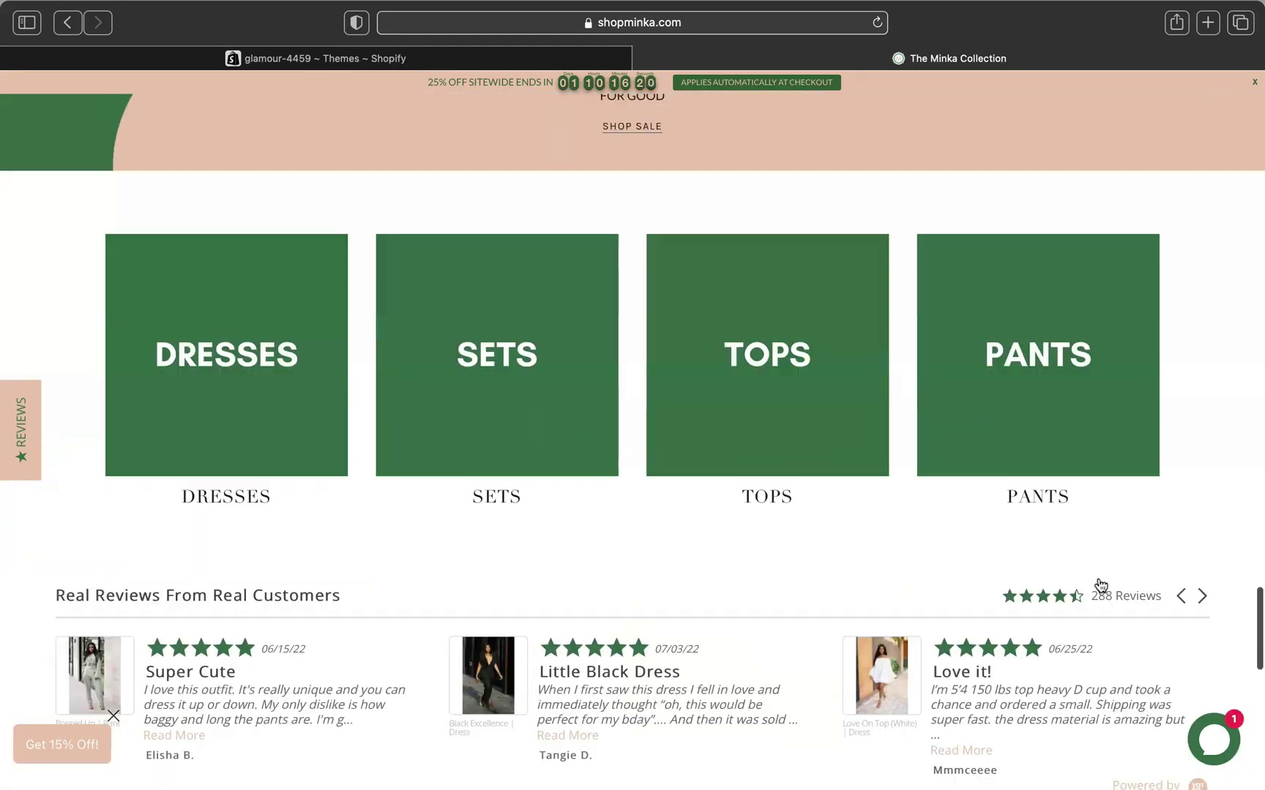
pyautogui.scroll(-6, 1098, 584)
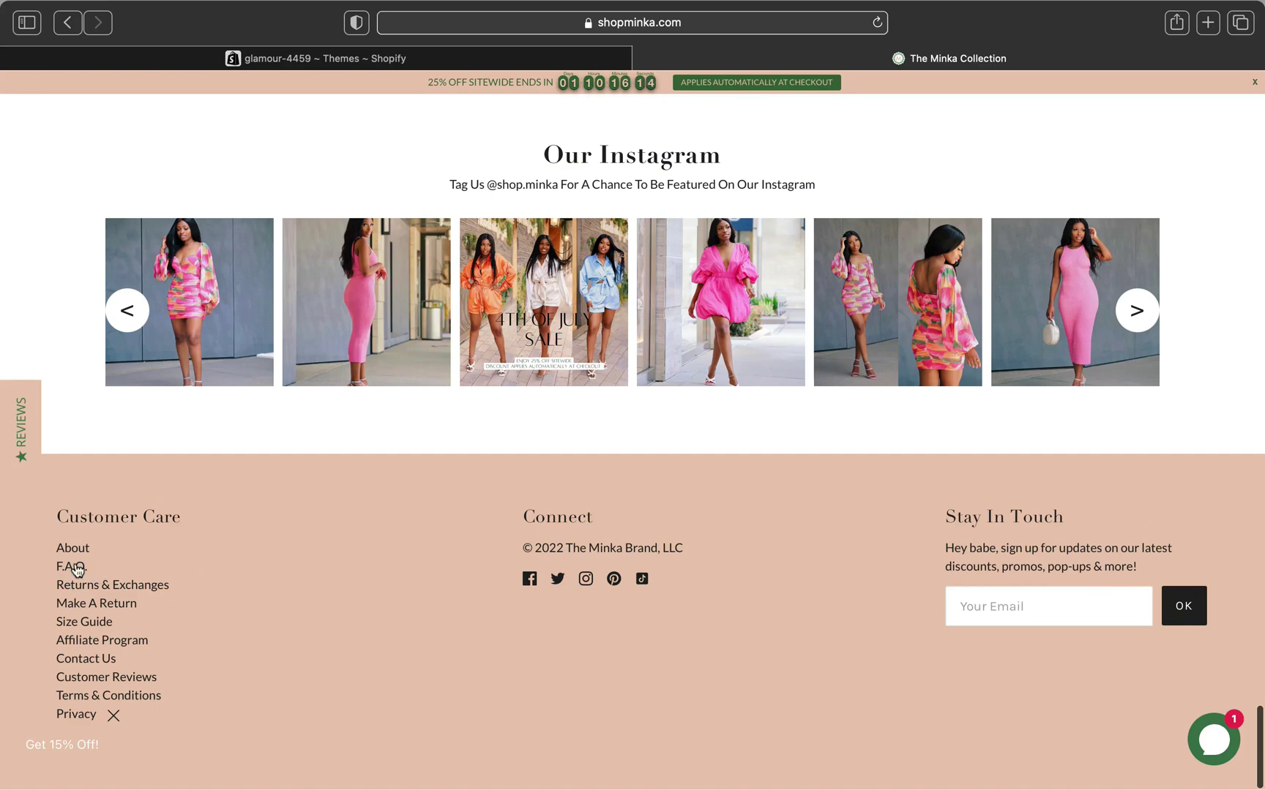
# Open the F.A.Q. page from the Customer Care footer and read the first questions.
pyautogui.click(68, 575)
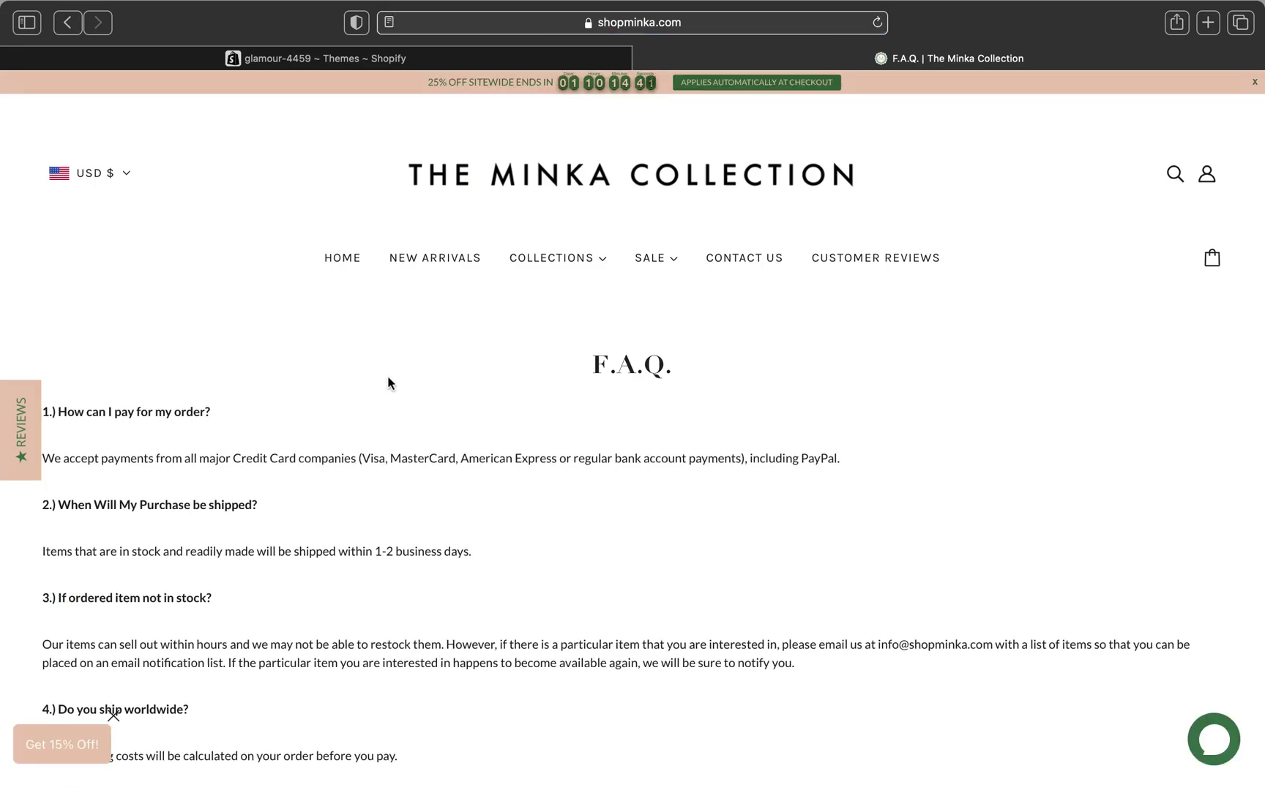
pyautogui.scroll(-15, 597, 393)
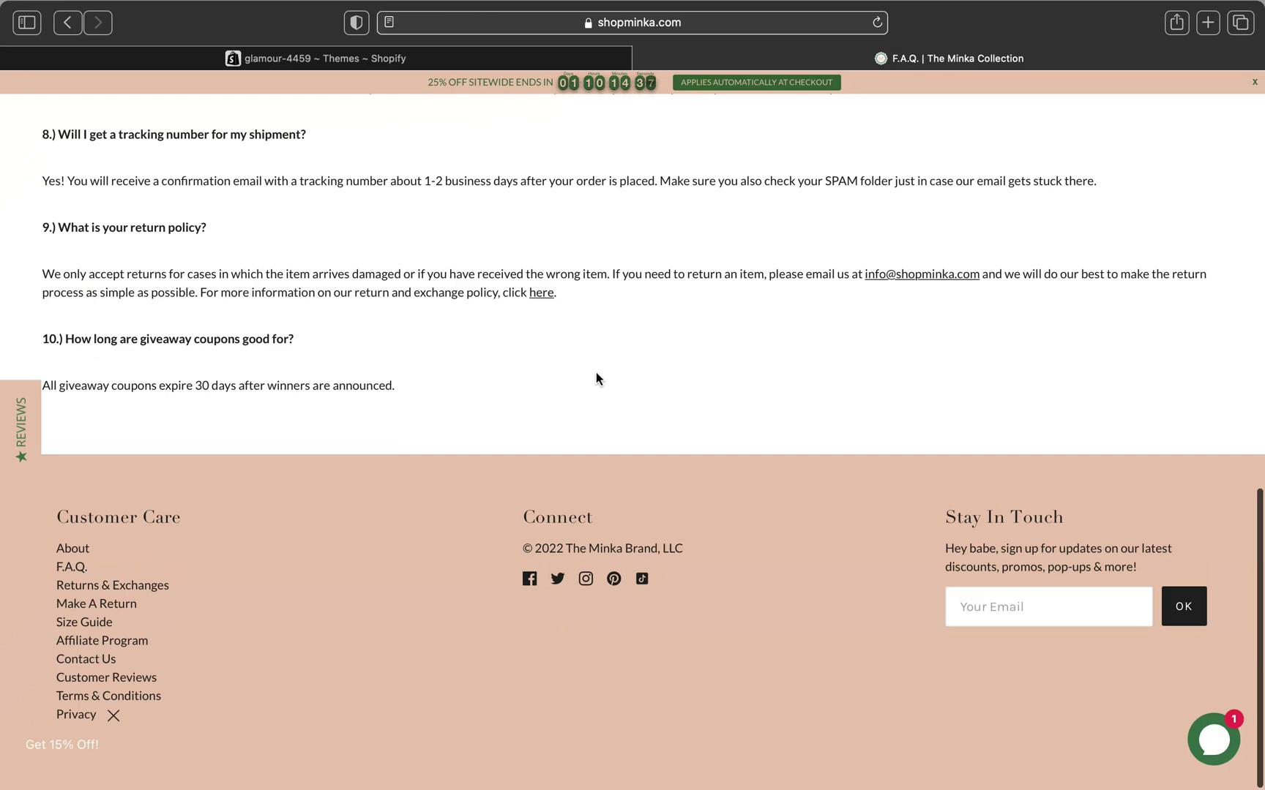
pyautogui.scroll(15, 597, 378)
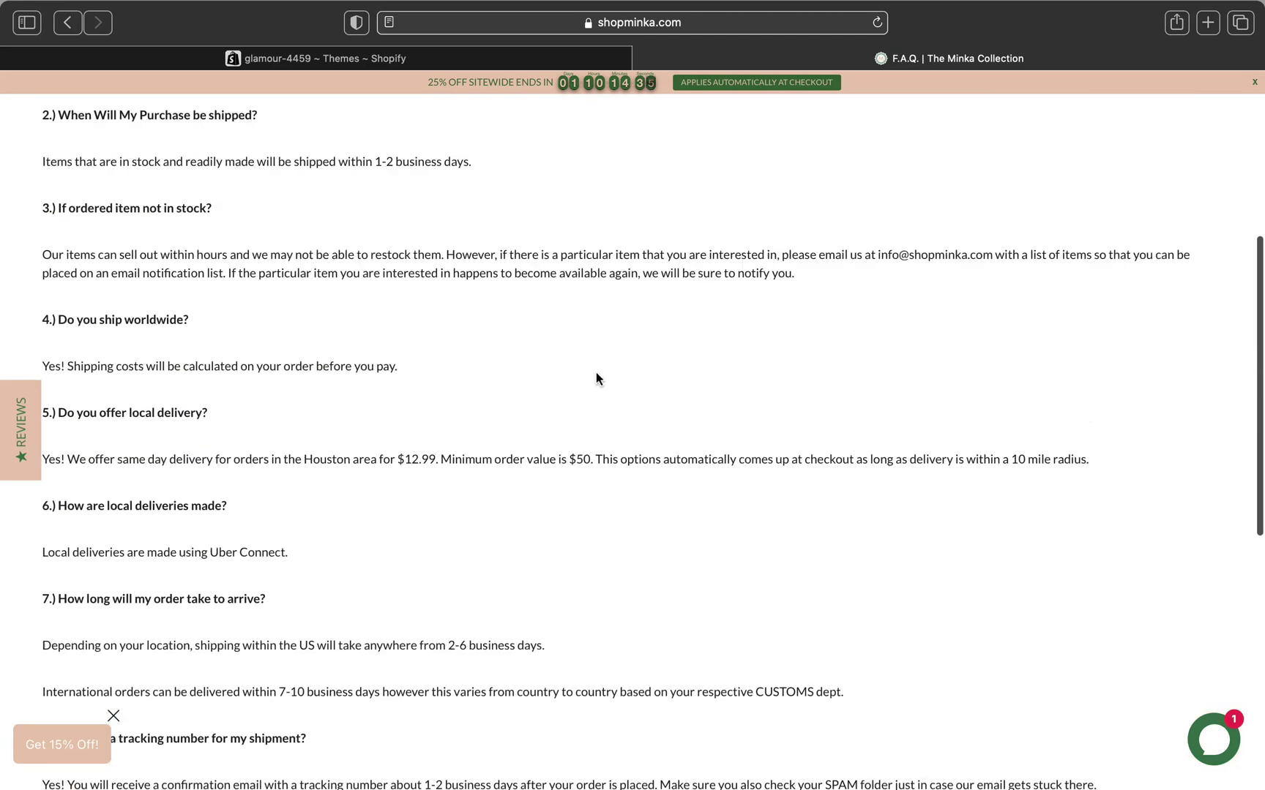
pyautogui.scroll(1, 596, 378)
pyautogui.scroll(5, 596, 378)
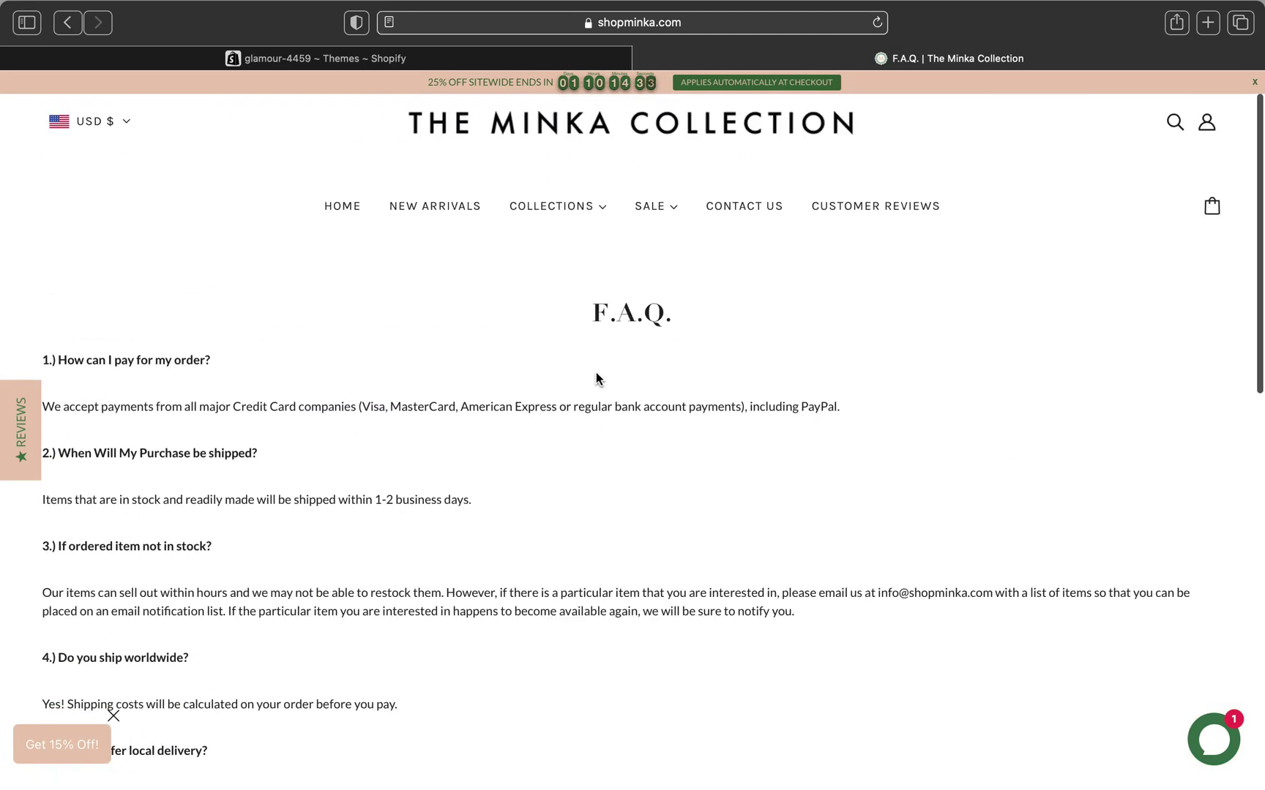
pyautogui.scroll(-3, 596, 373)
pyautogui.scroll(3, 596, 374)
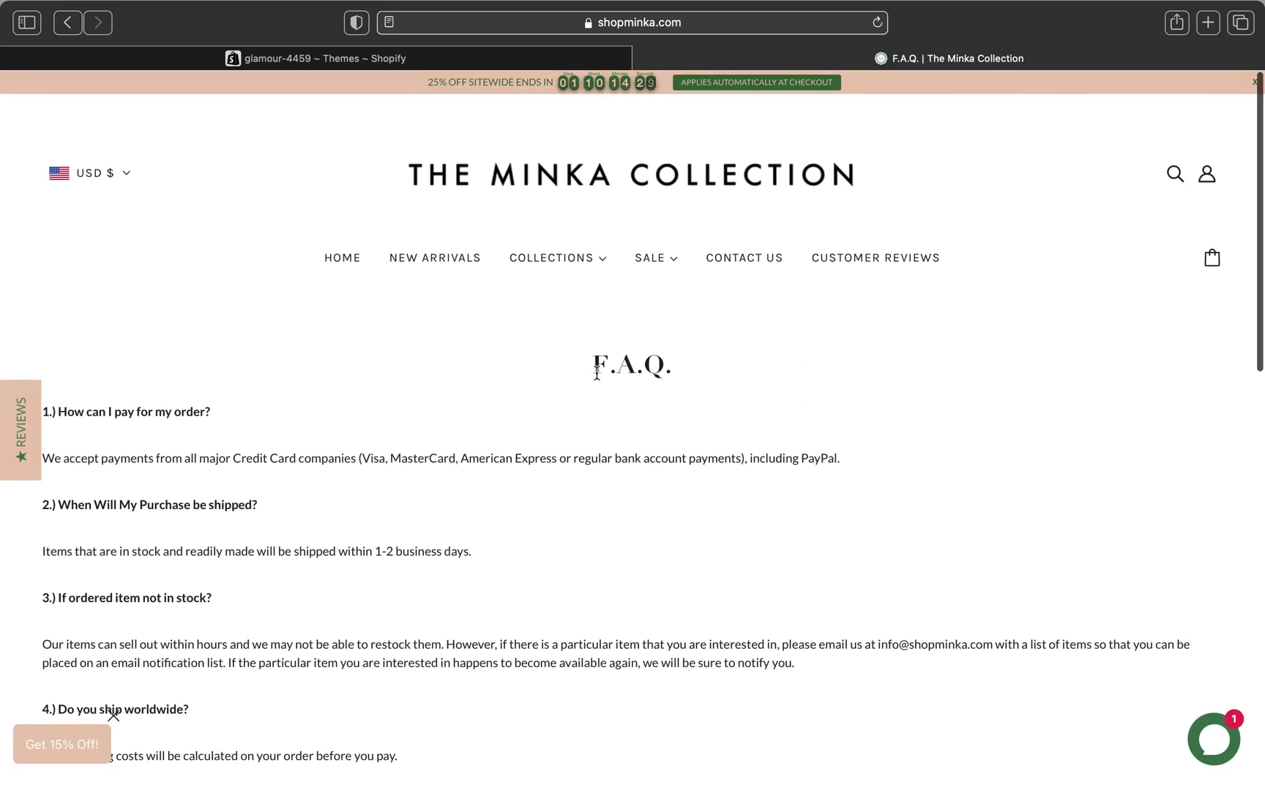
pyautogui.scroll(-5, 596, 371)
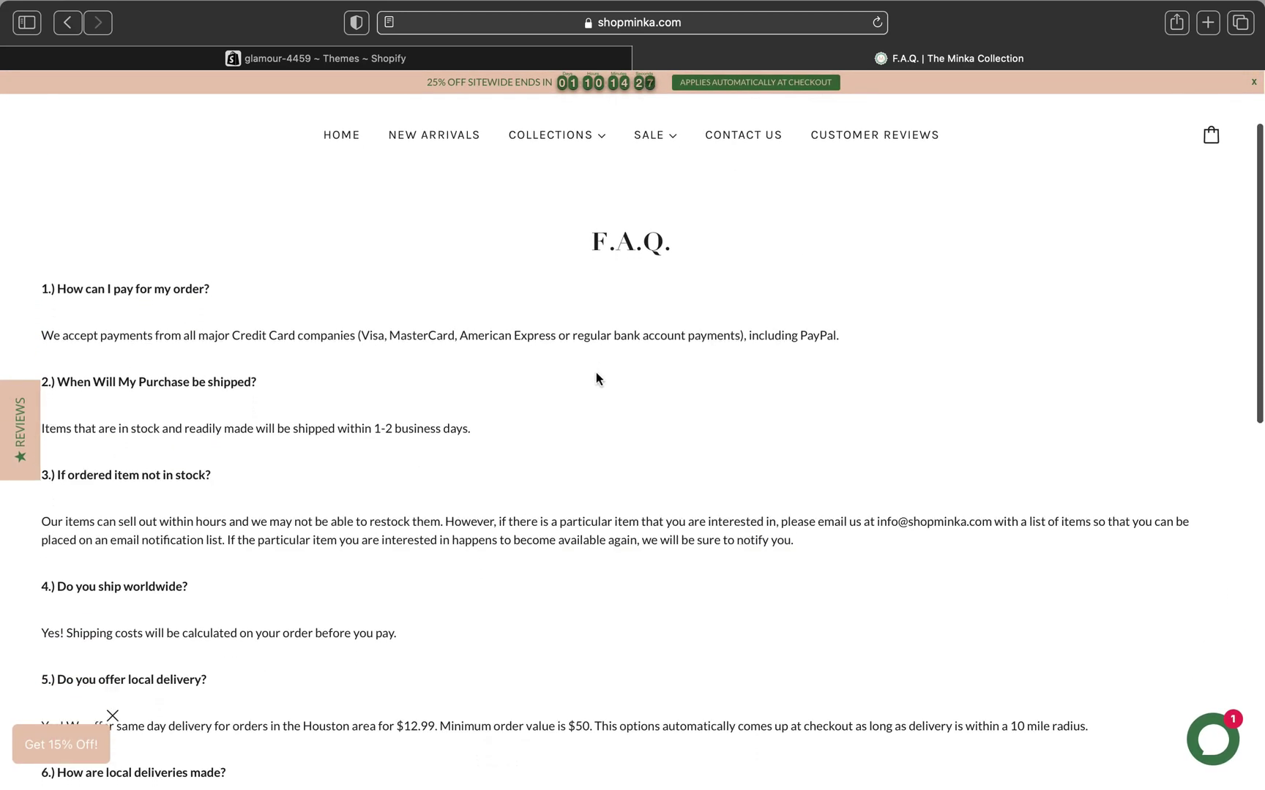
pyautogui.scroll(5, 596, 379)
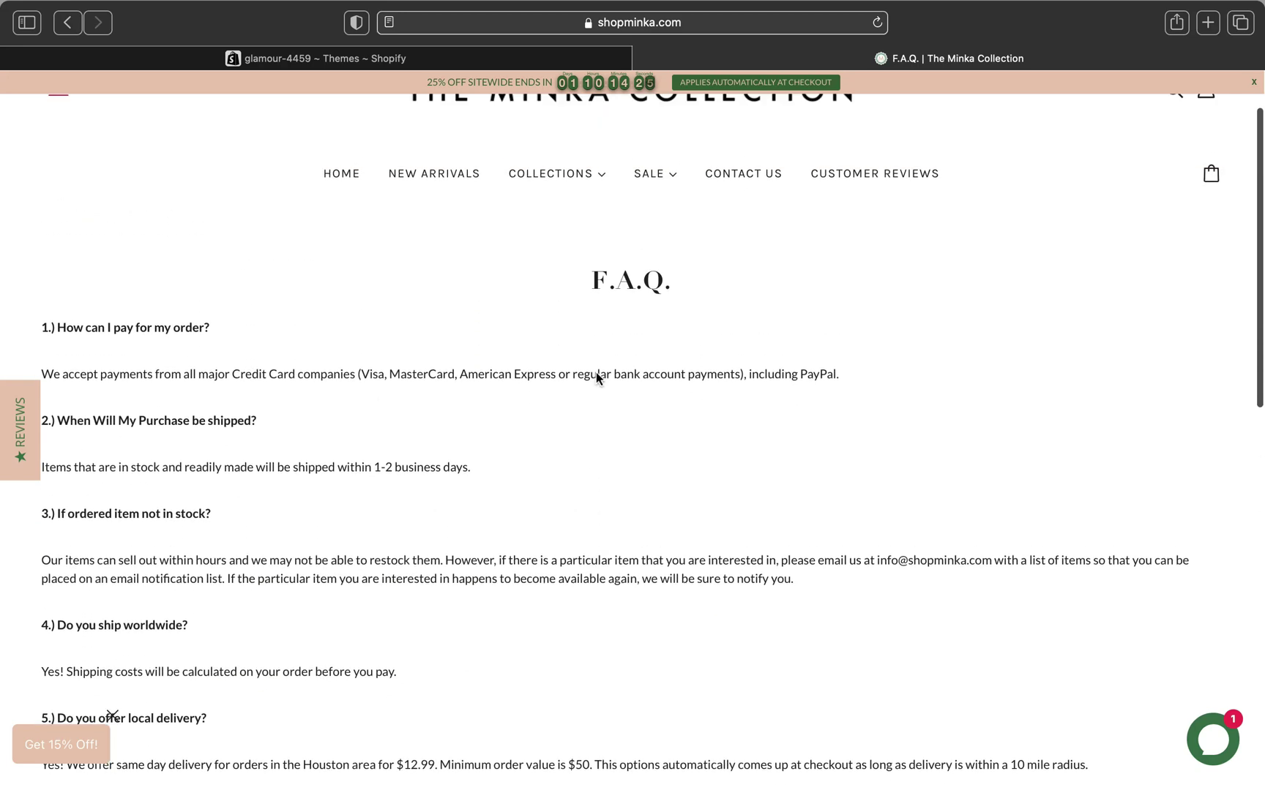
# Read on through the Minka F.A.Q. page down to question 10.
pyautogui.scroll(-3, 596, 378)
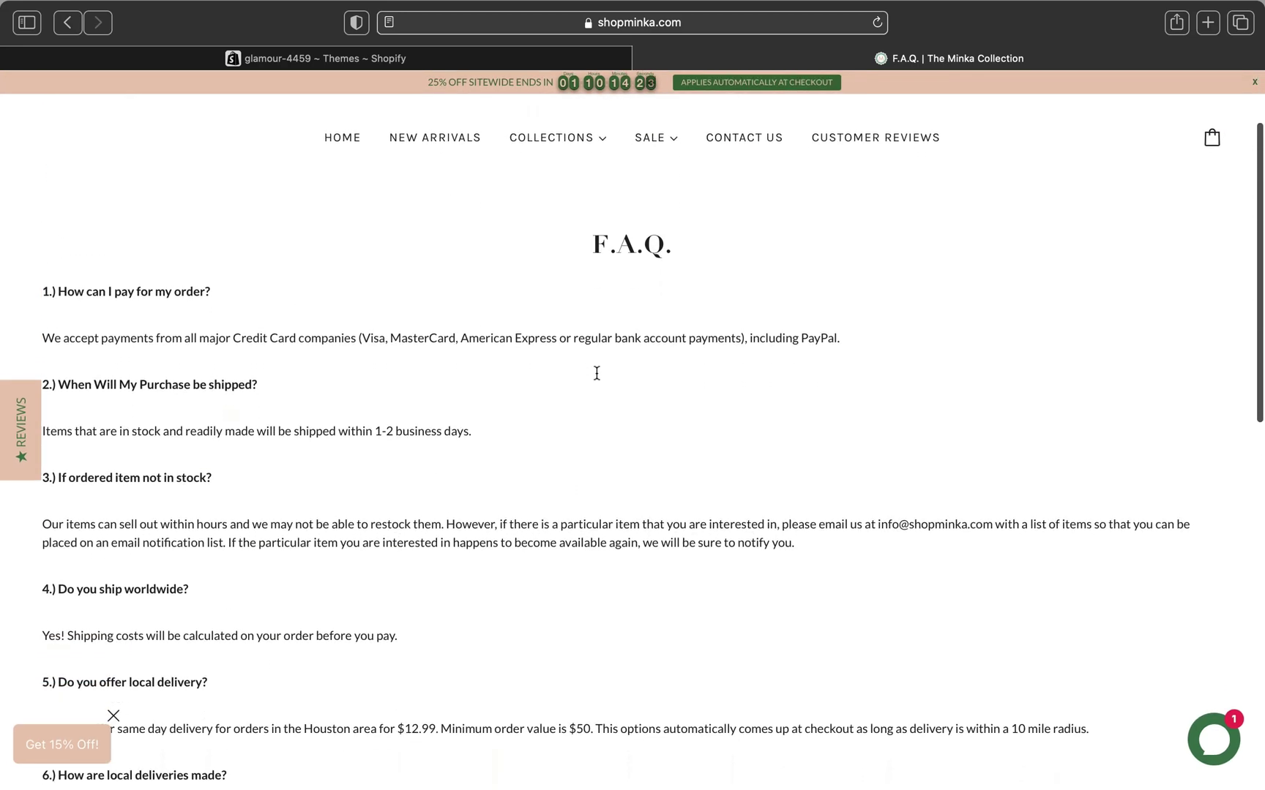
pyautogui.scroll(-1, 596, 378)
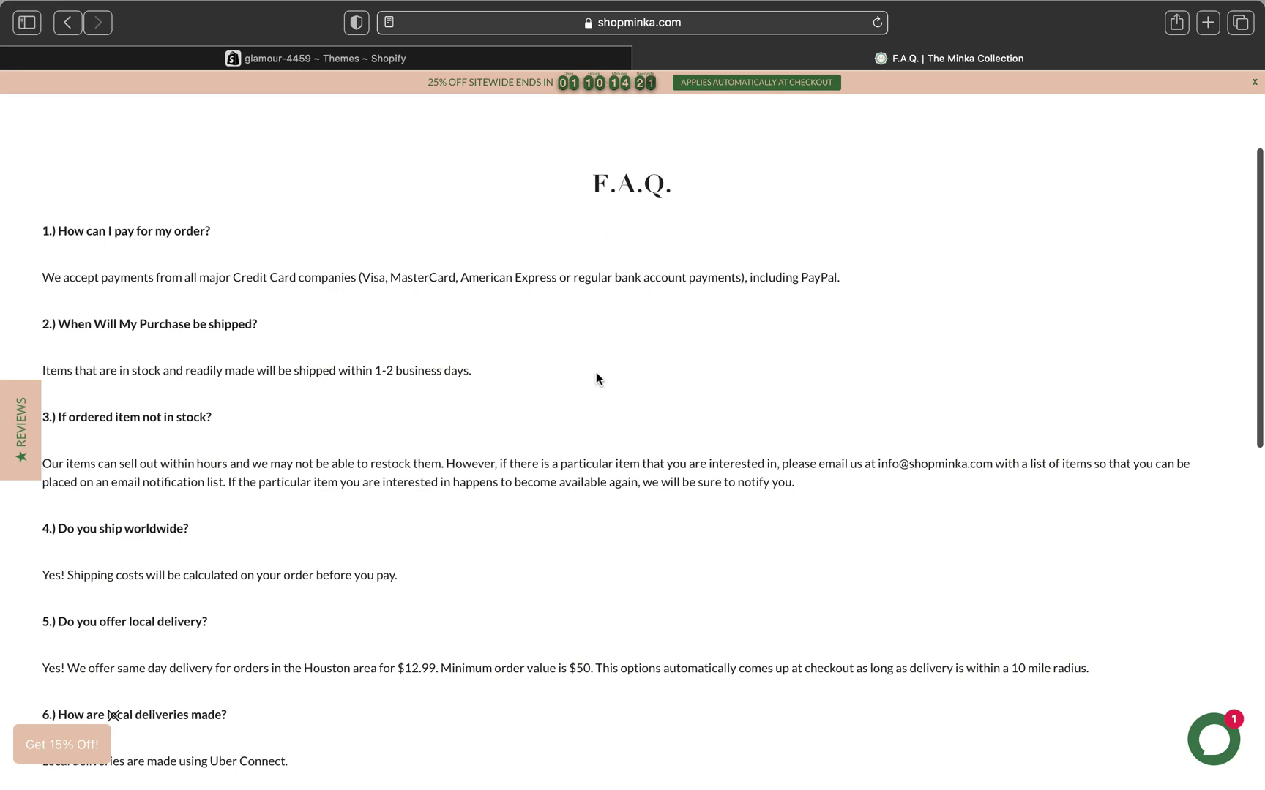
pyautogui.scroll(4, 596, 378)
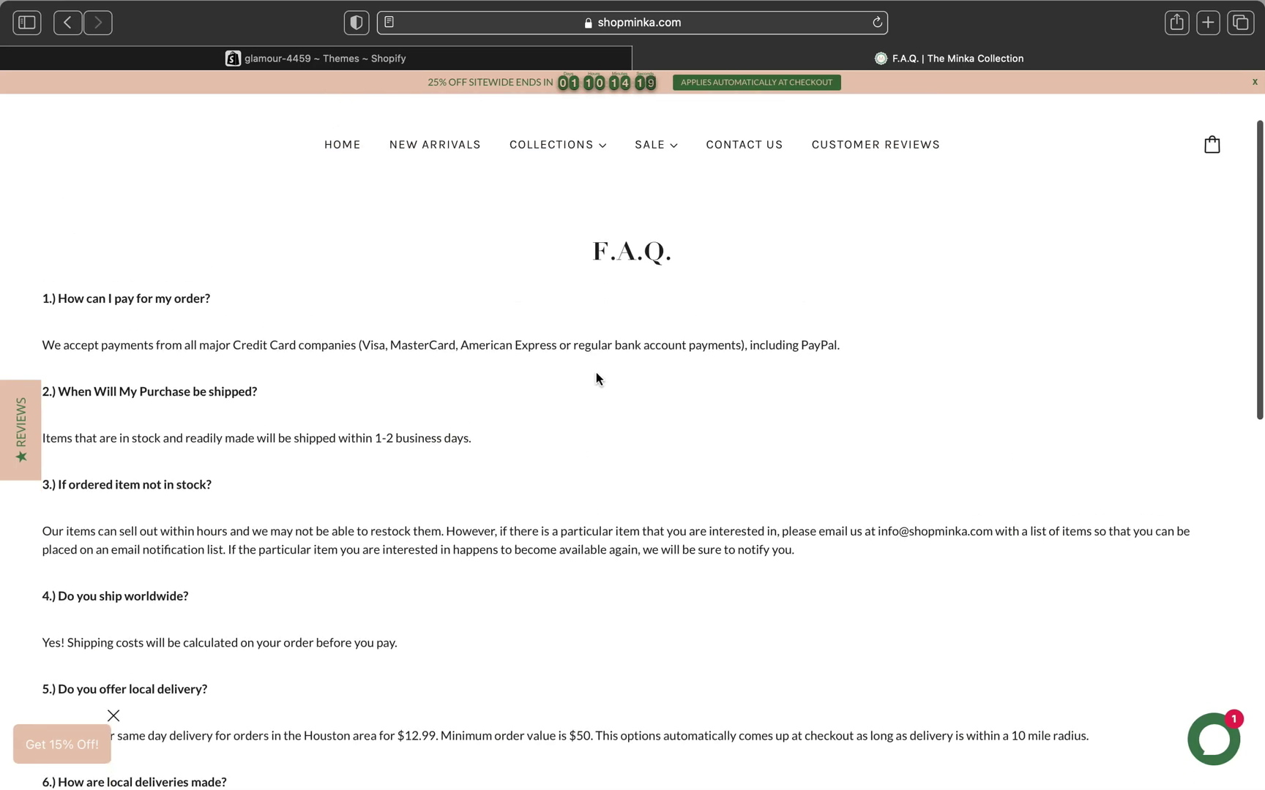
pyautogui.scroll(-3, 596, 372)
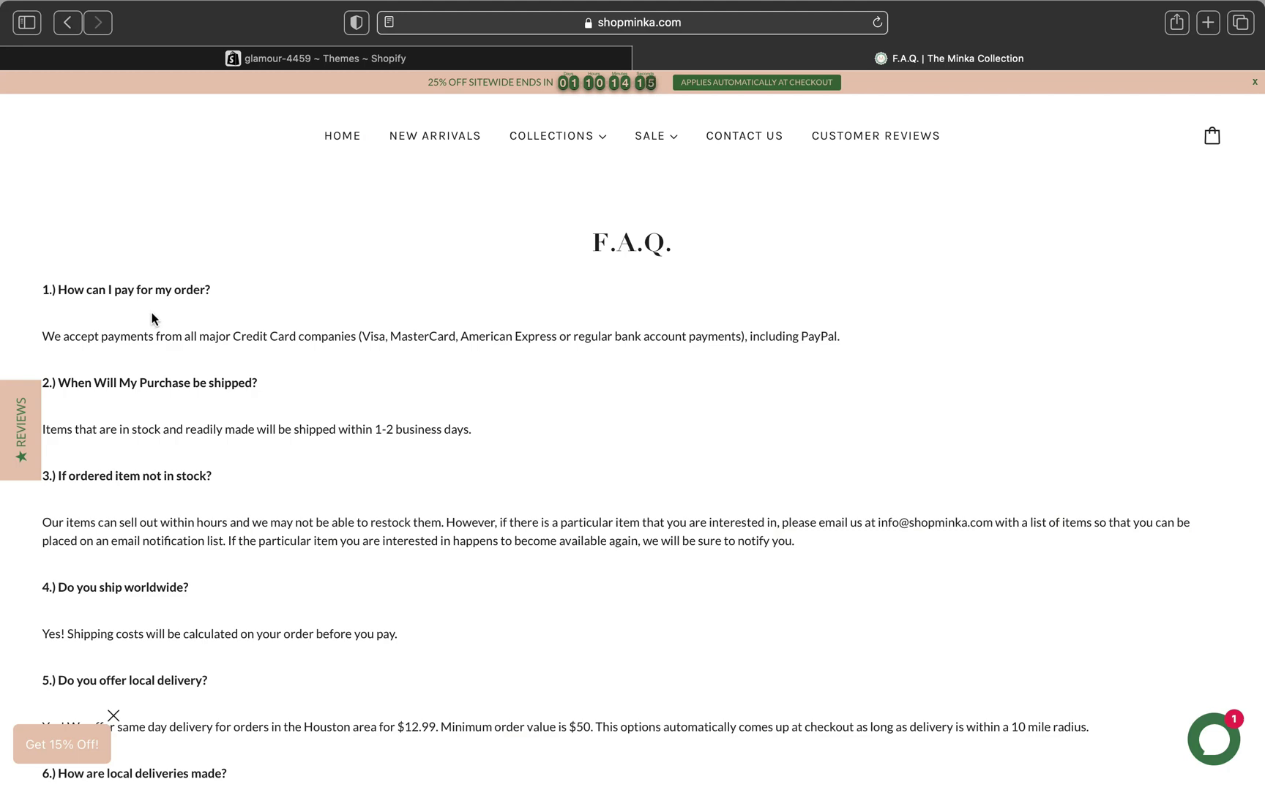
pyautogui.scroll(-2, 153, 319)
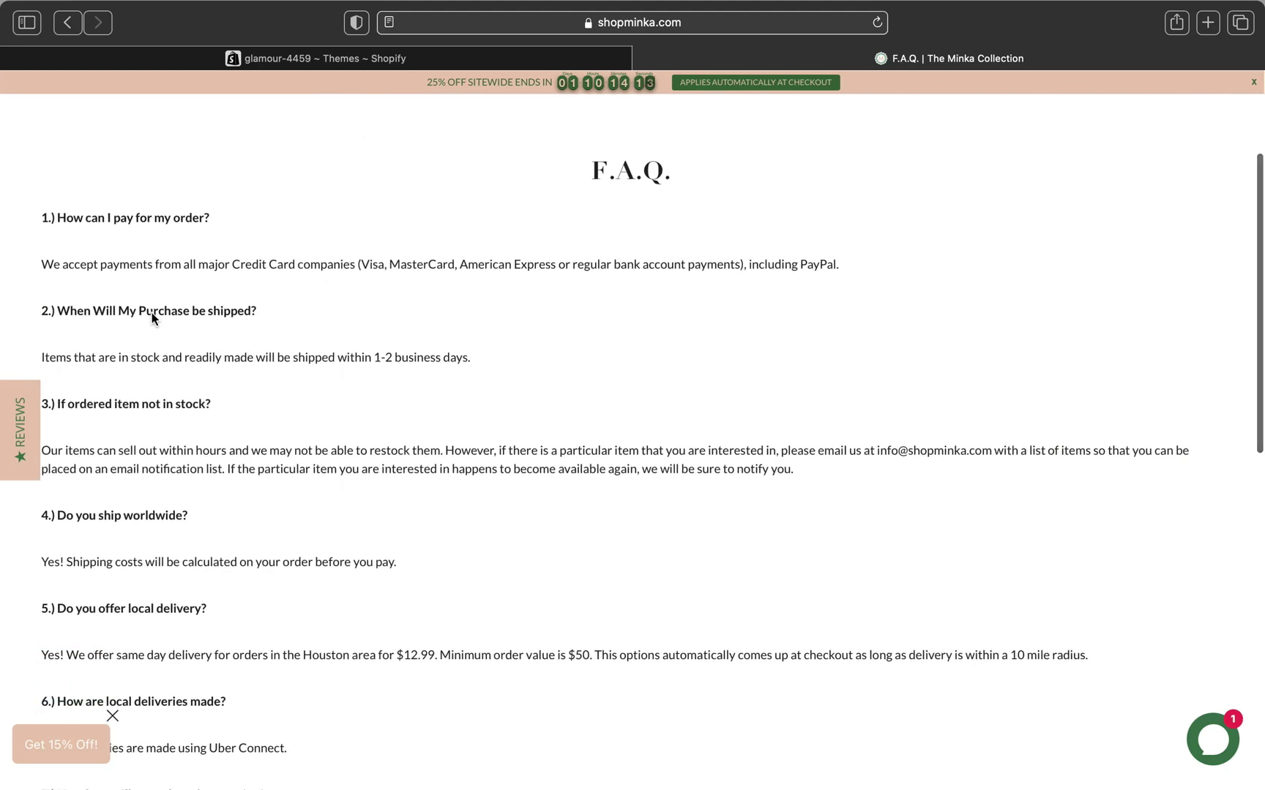
pyautogui.scroll(-2, 151, 318)
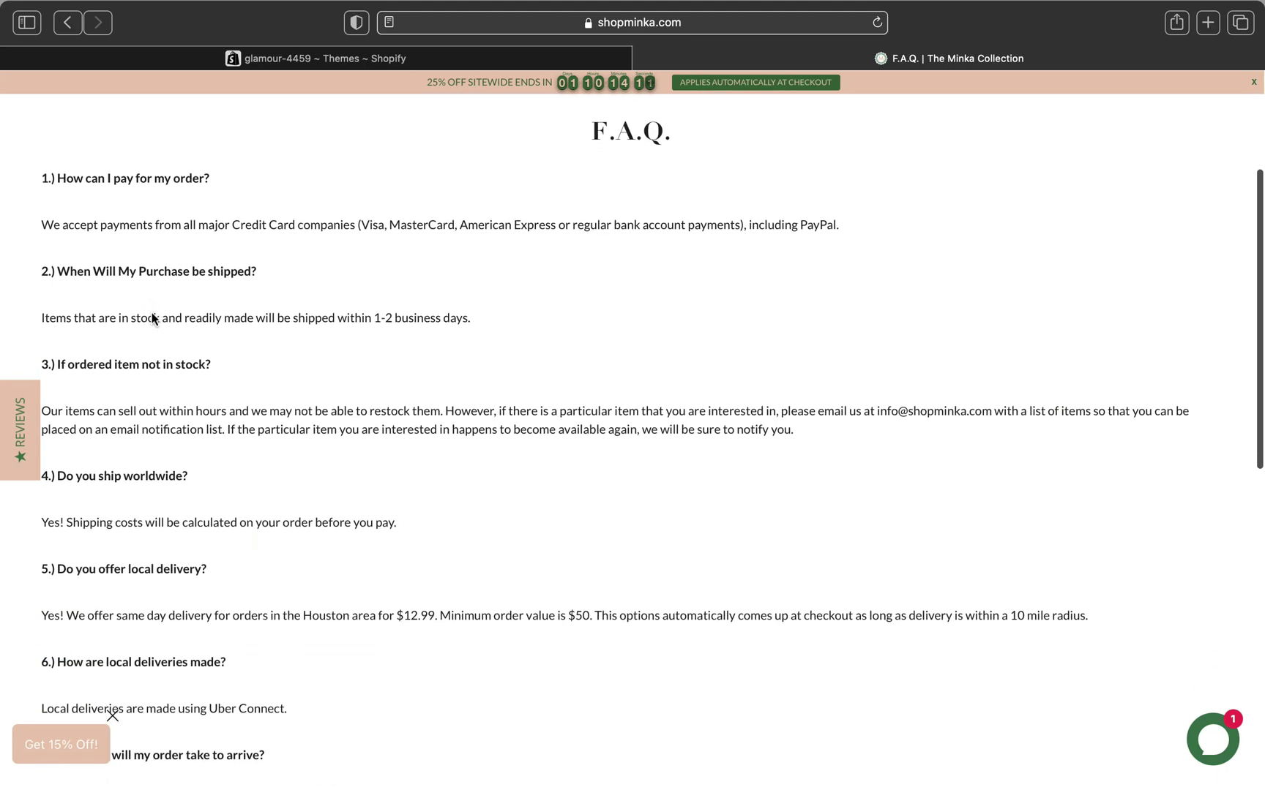
pyautogui.scroll(-3, 152, 315)
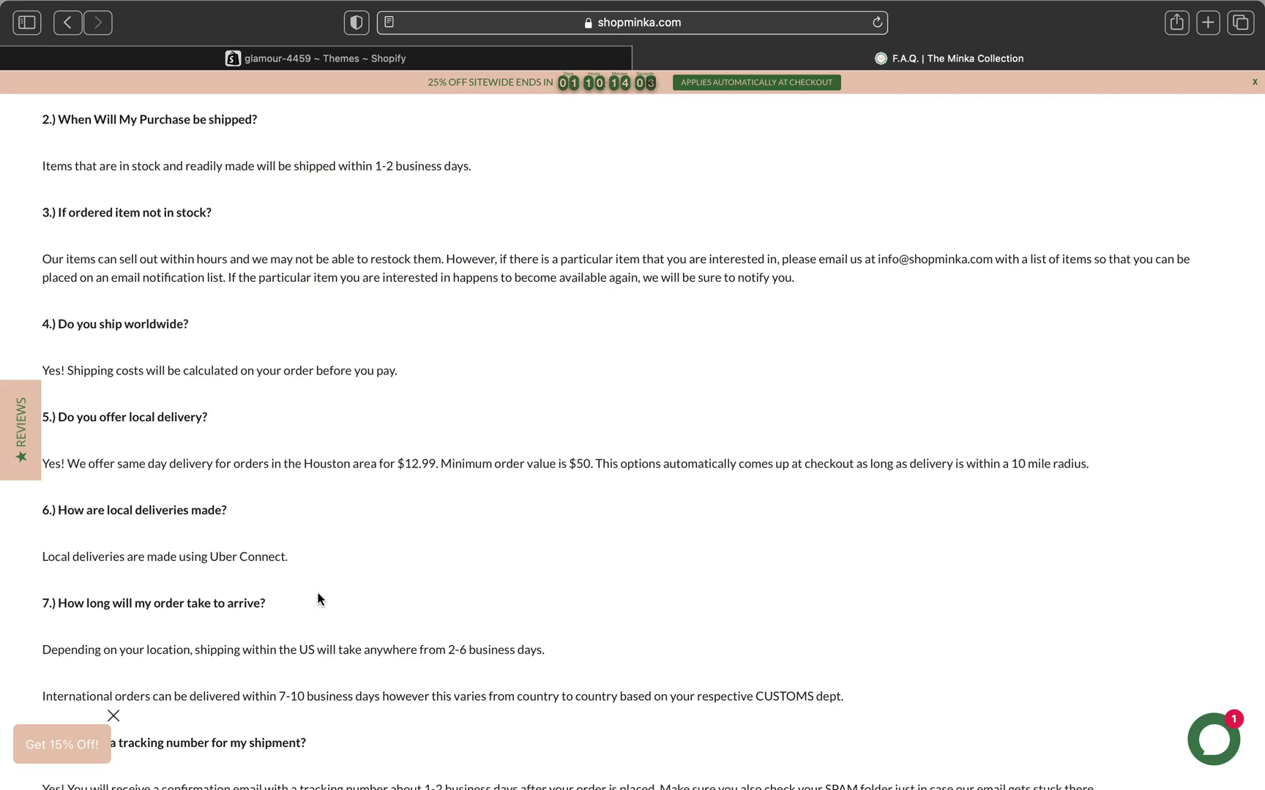
pyautogui.scroll(-5, 319, 598)
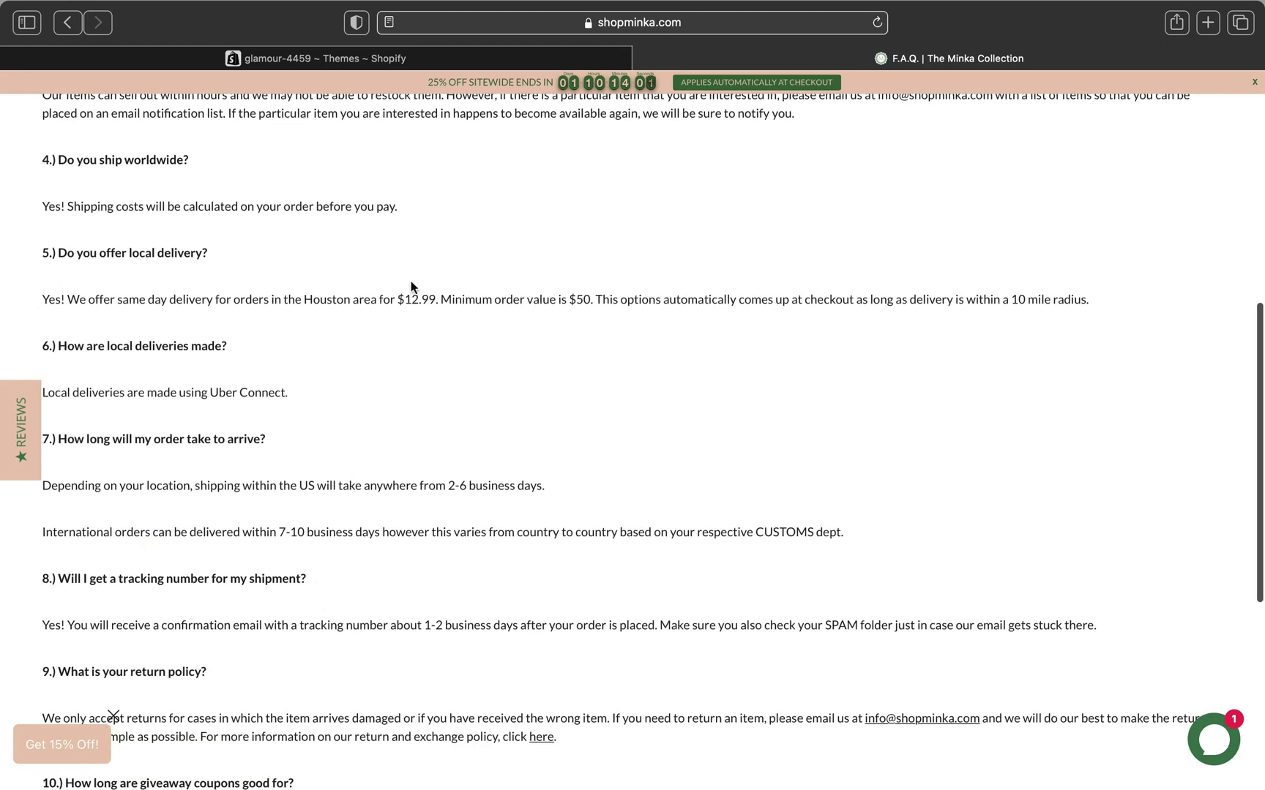
# Return to the Shopify admin and open Online Store > Pages, listing About Us and Contact.
pyautogui.click(435, 60)
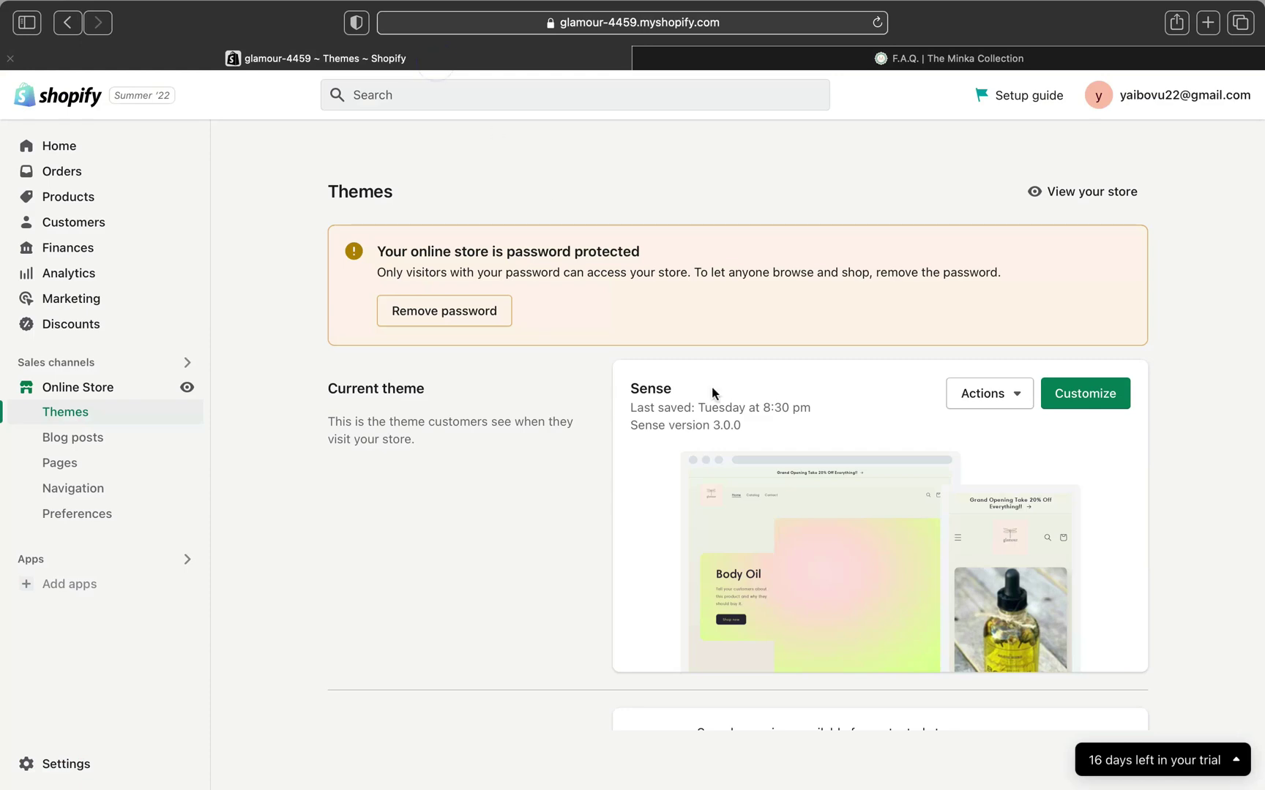
pyautogui.click(908, 60)
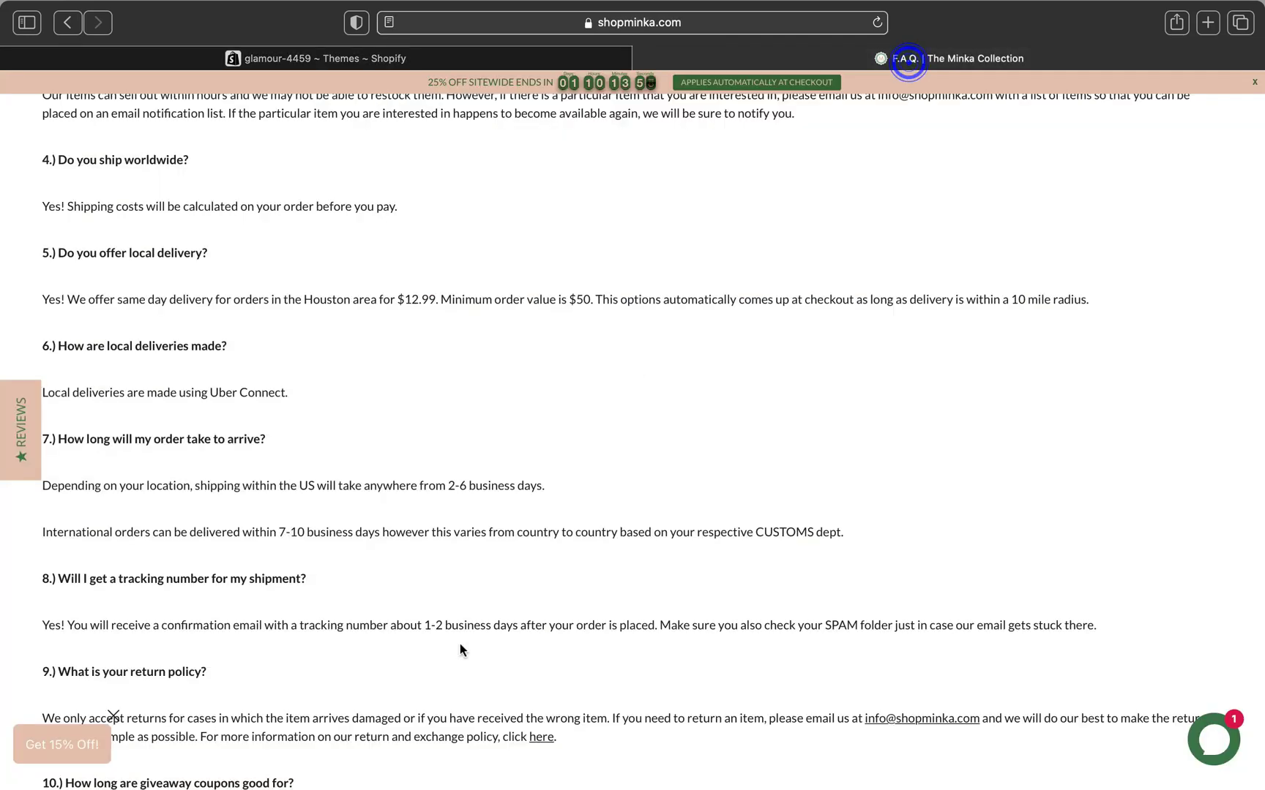
pyautogui.scroll(10, 483, 512)
pyautogui.hotkey('ctrl', 'shift', 'Tab')
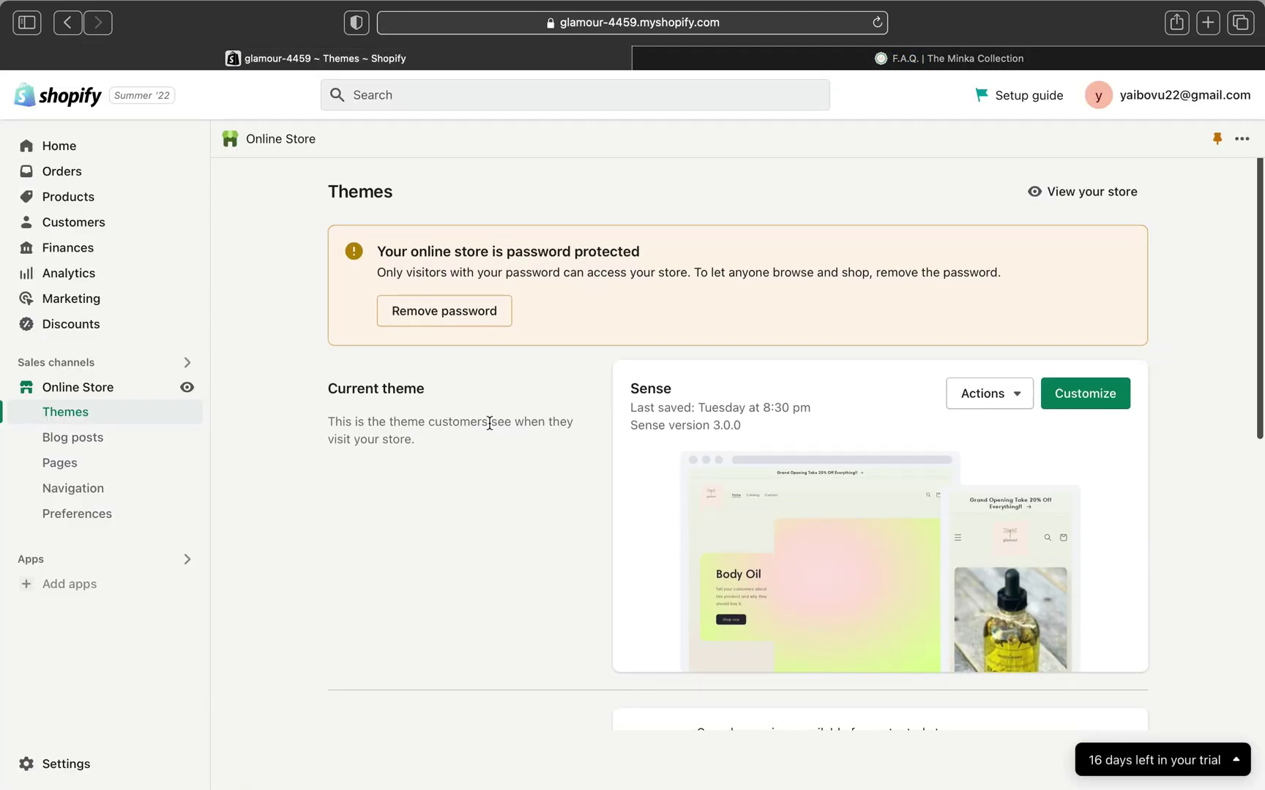
pyautogui.scroll(-3, 488, 424)
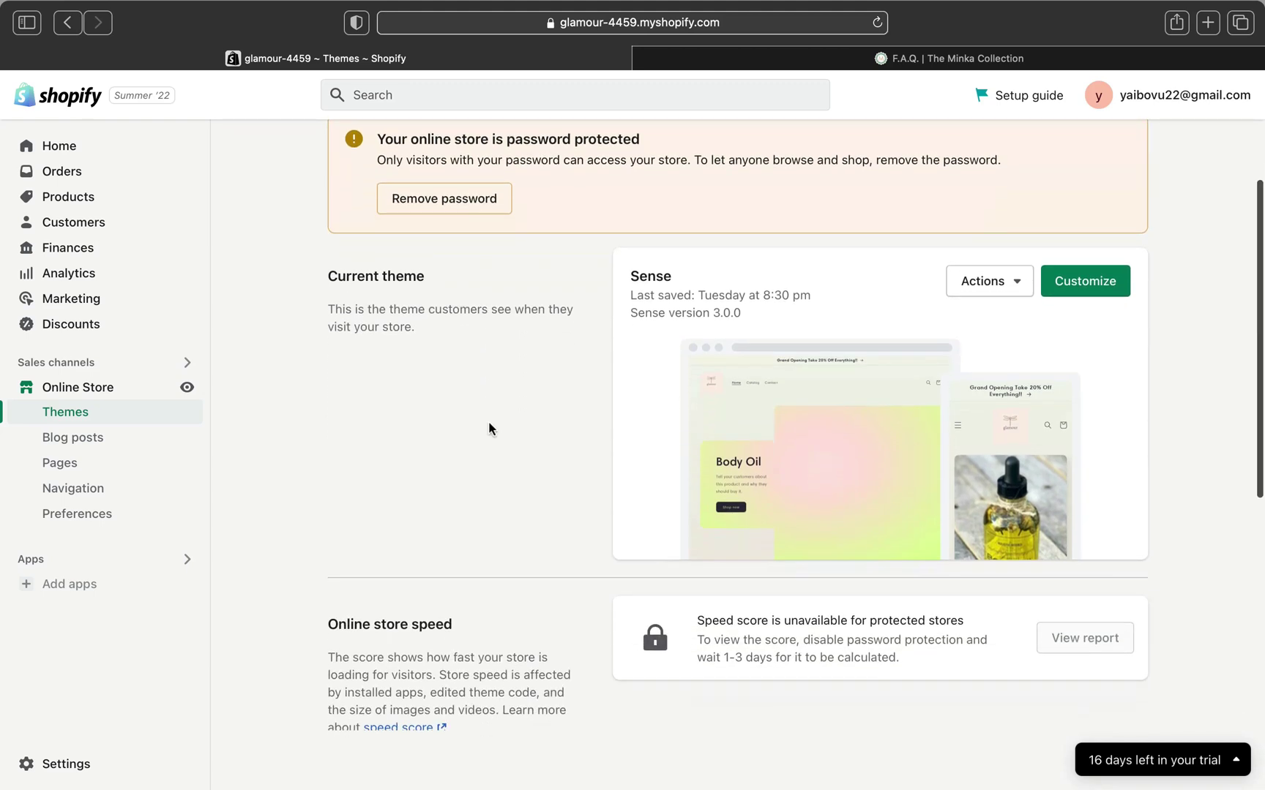
pyautogui.scroll(2, 439, 476)
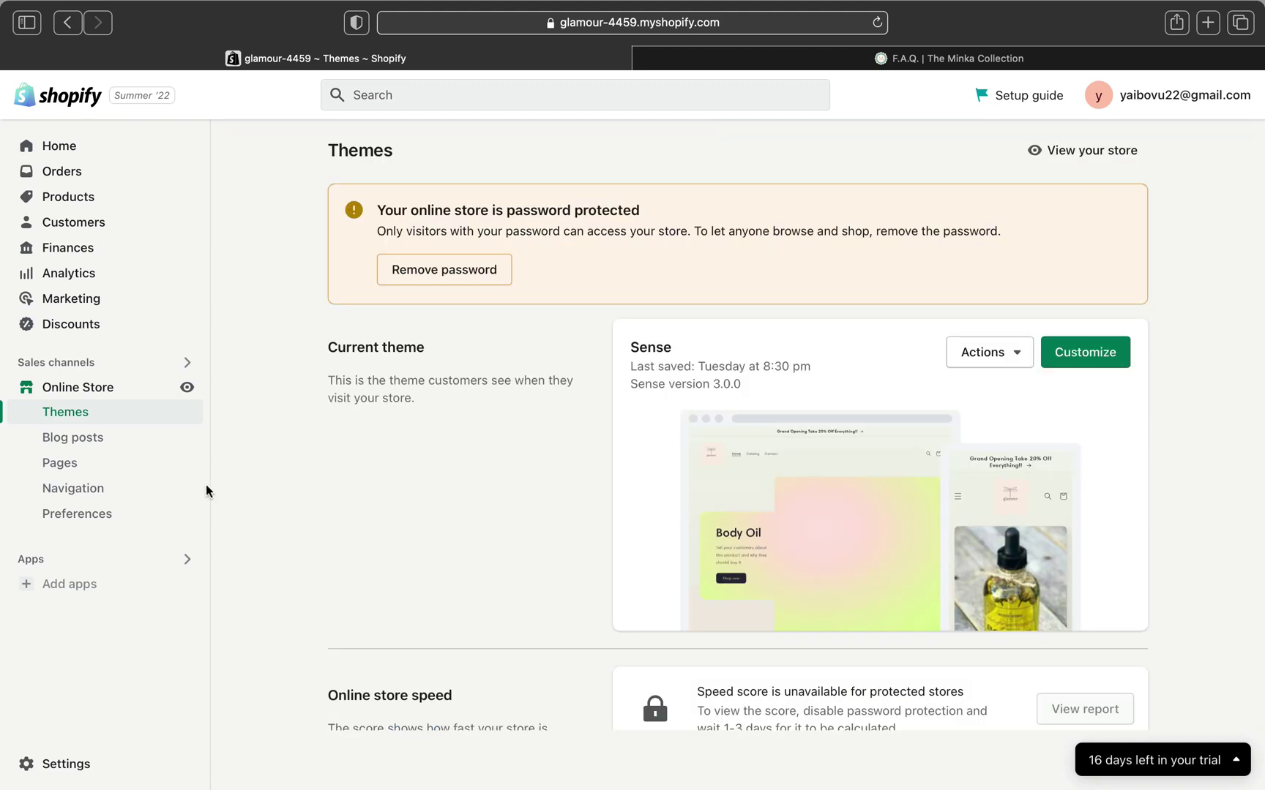
pyautogui.click(73, 392)
pyautogui.click(73, 391)
pyautogui.click(70, 467)
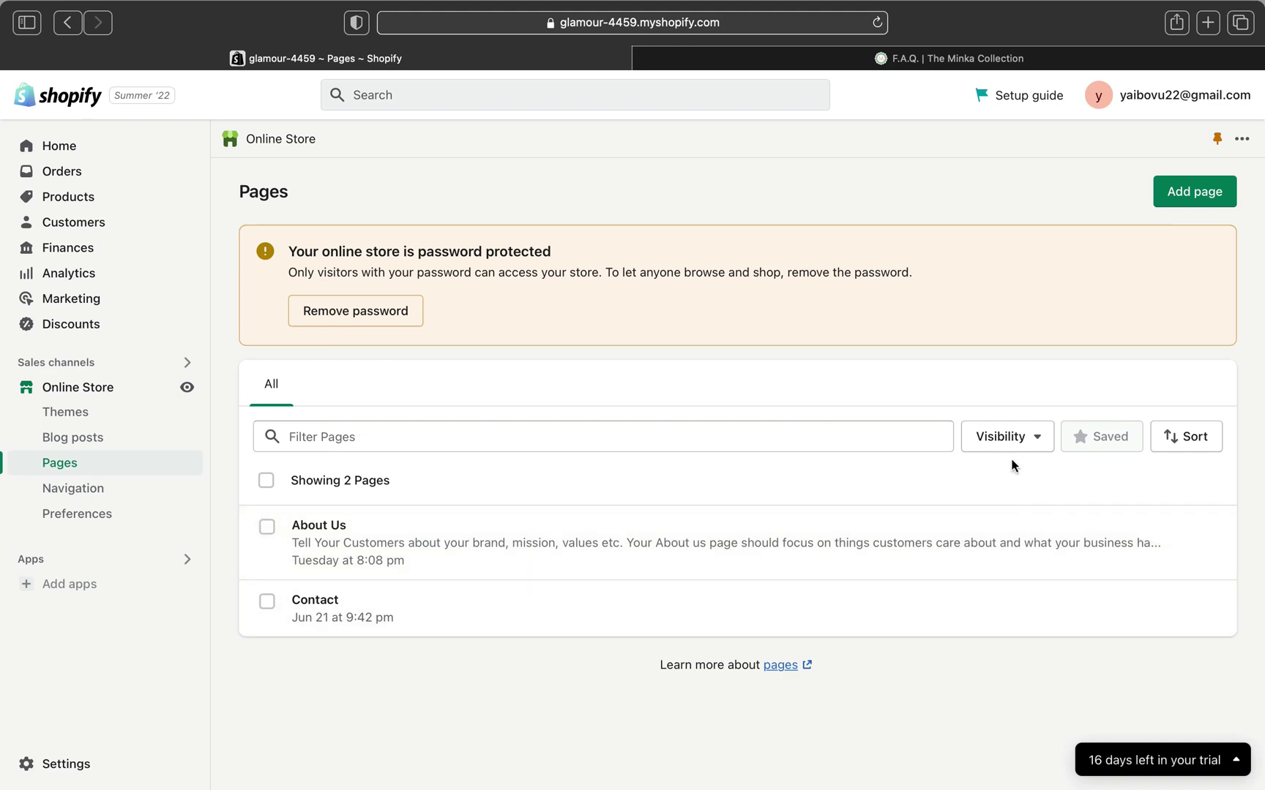
# Add a new page titled F.A.Q and place the cursor in its Content box.
pyautogui.click(1200, 191)
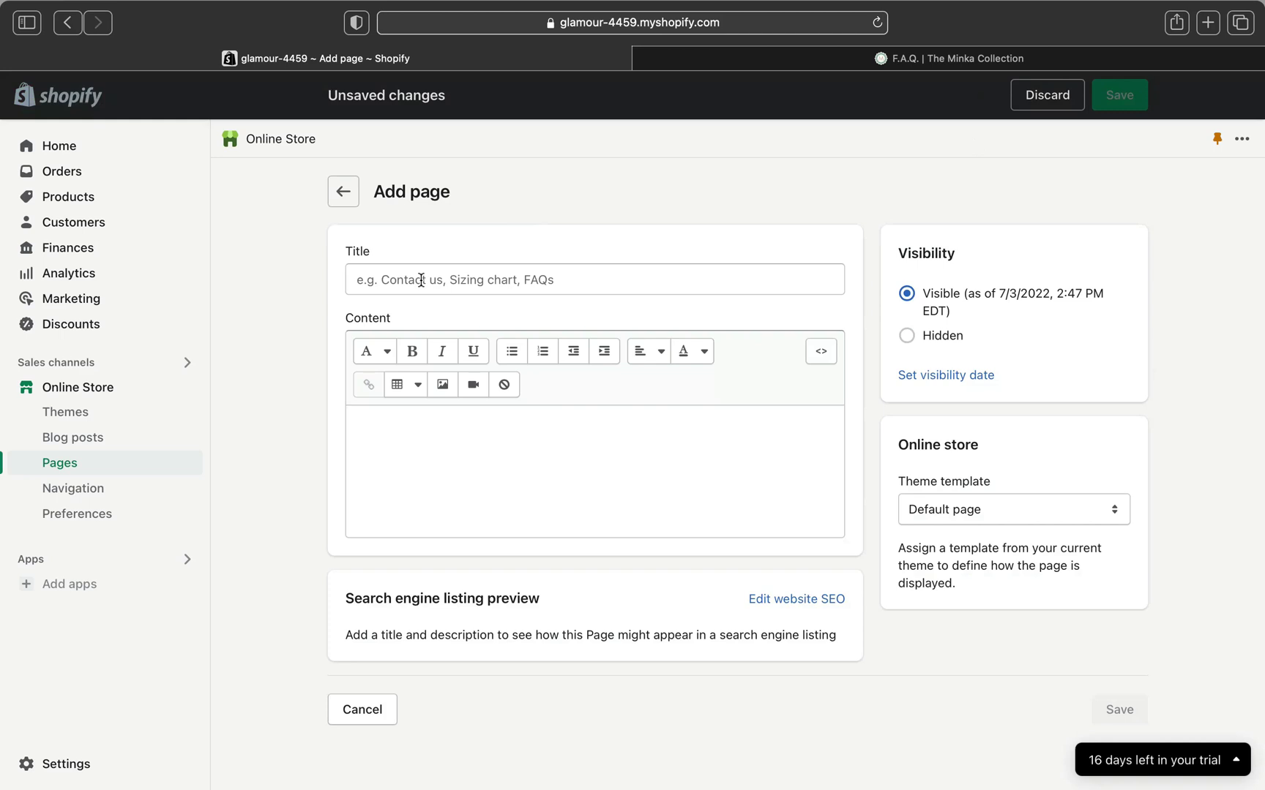
pyautogui.click(421, 281)
pyautogui.write('F.A.Q')
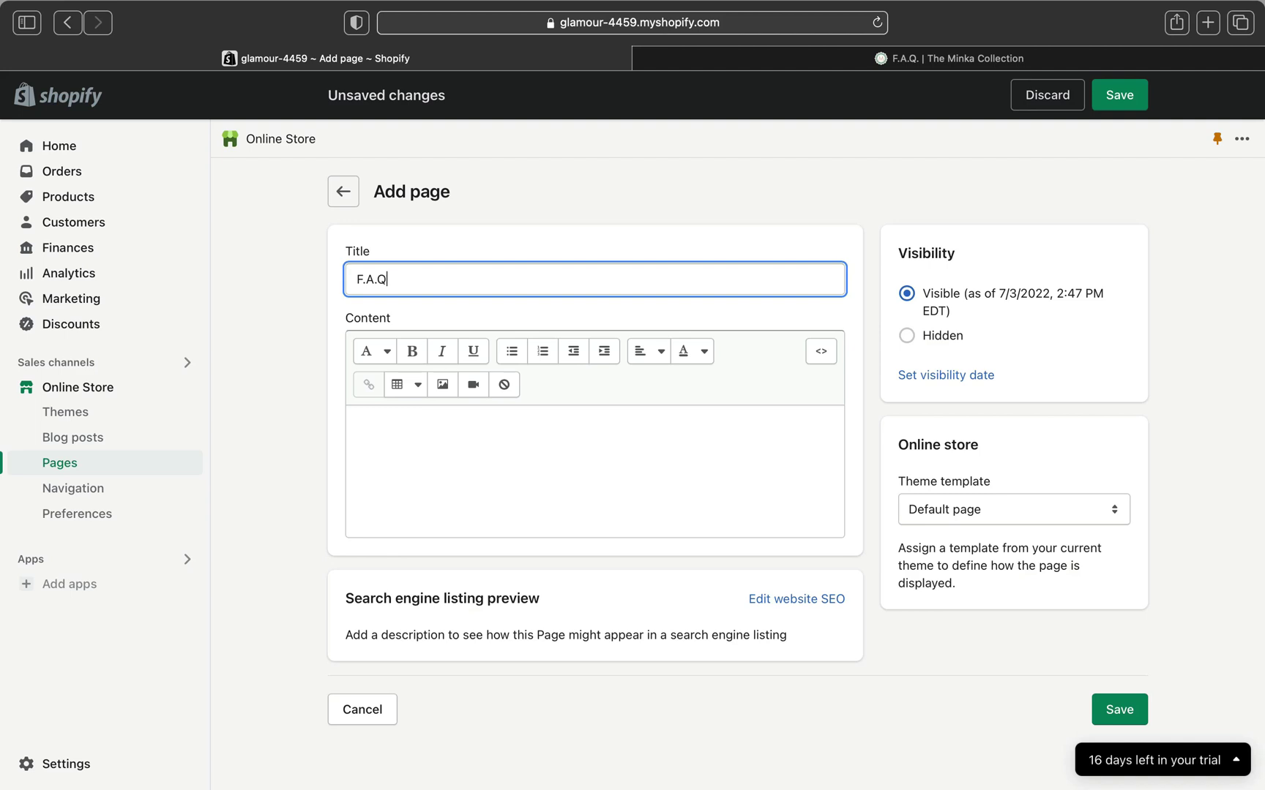
pyautogui.click(417, 439)
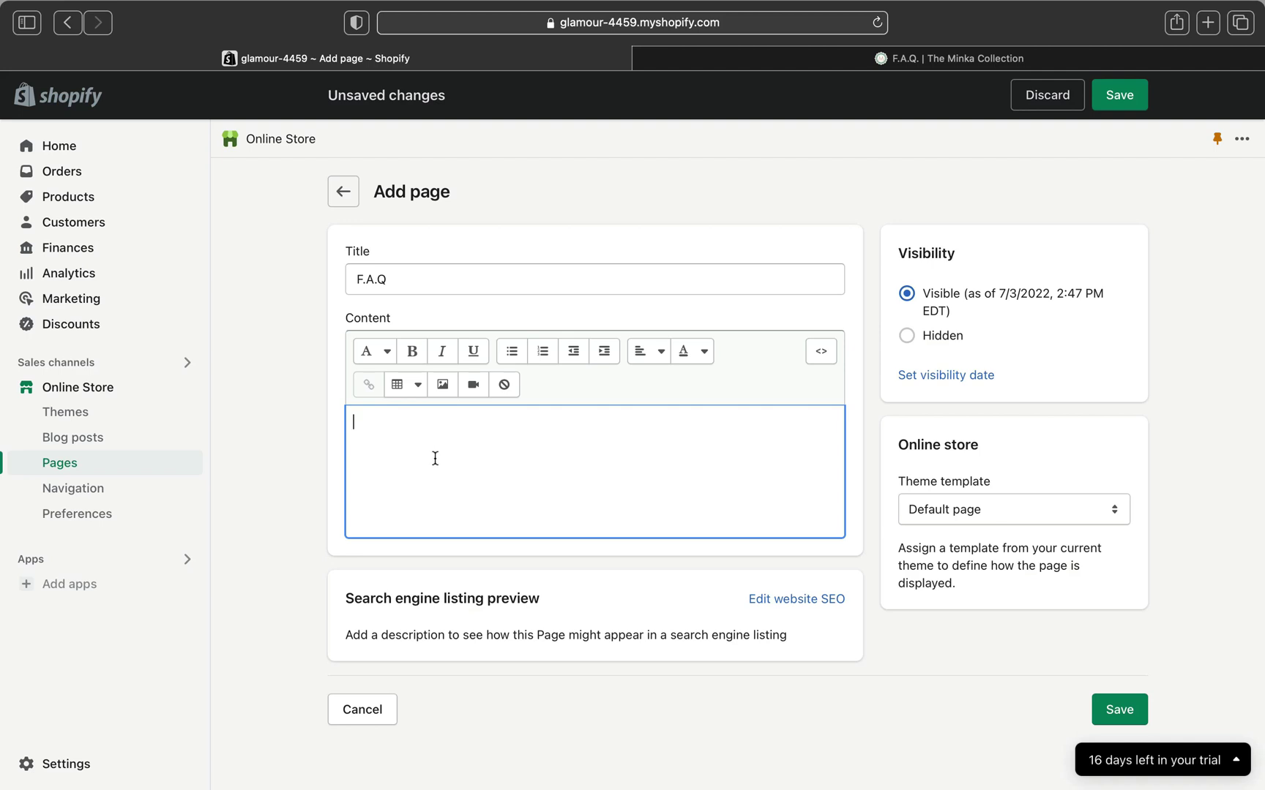
pyautogui.click(429, 465)
# Copy all of the FAQ question-and-answer text from the Word document.
pyautogui.press('super+Tab')
pyautogui.moveTo(423, 202); pyautogui.dragTo(715, 659)
pyautogui.rightClick(567, 472)
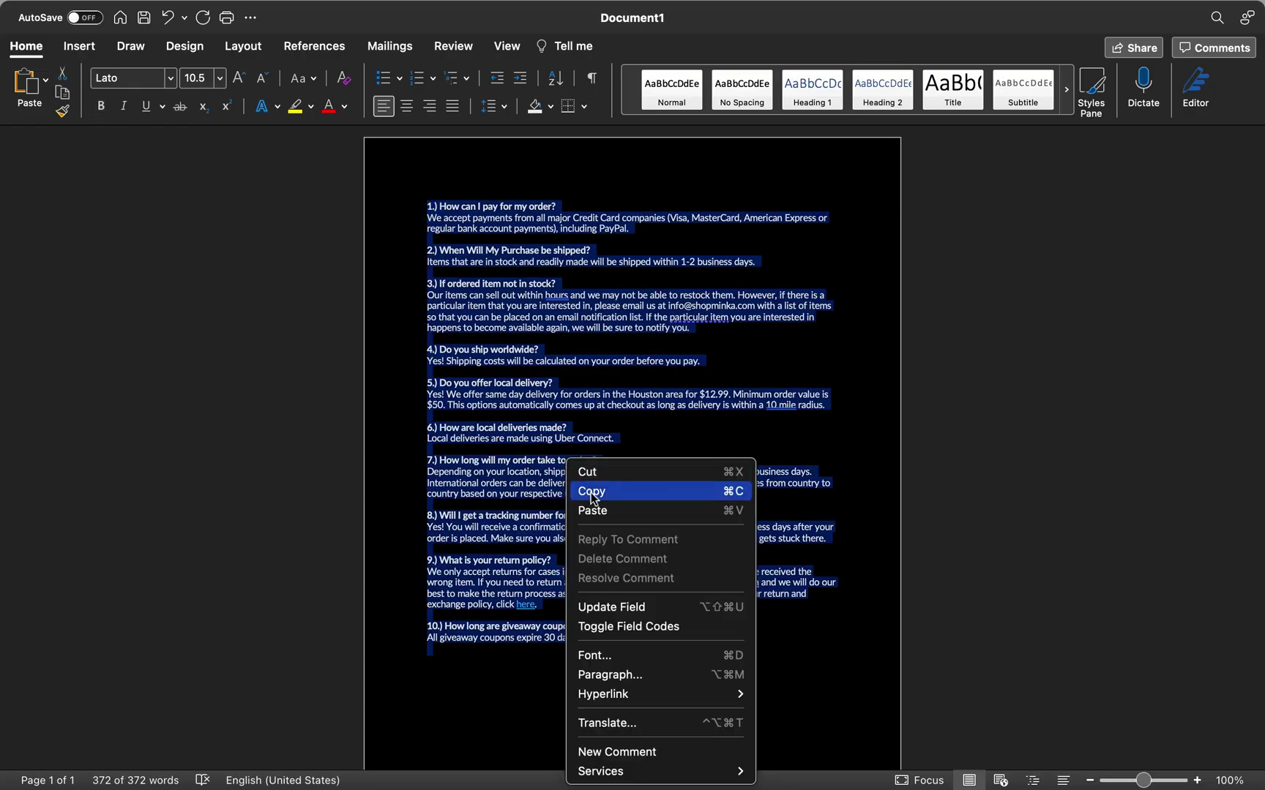
pyautogui.click(587, 491)
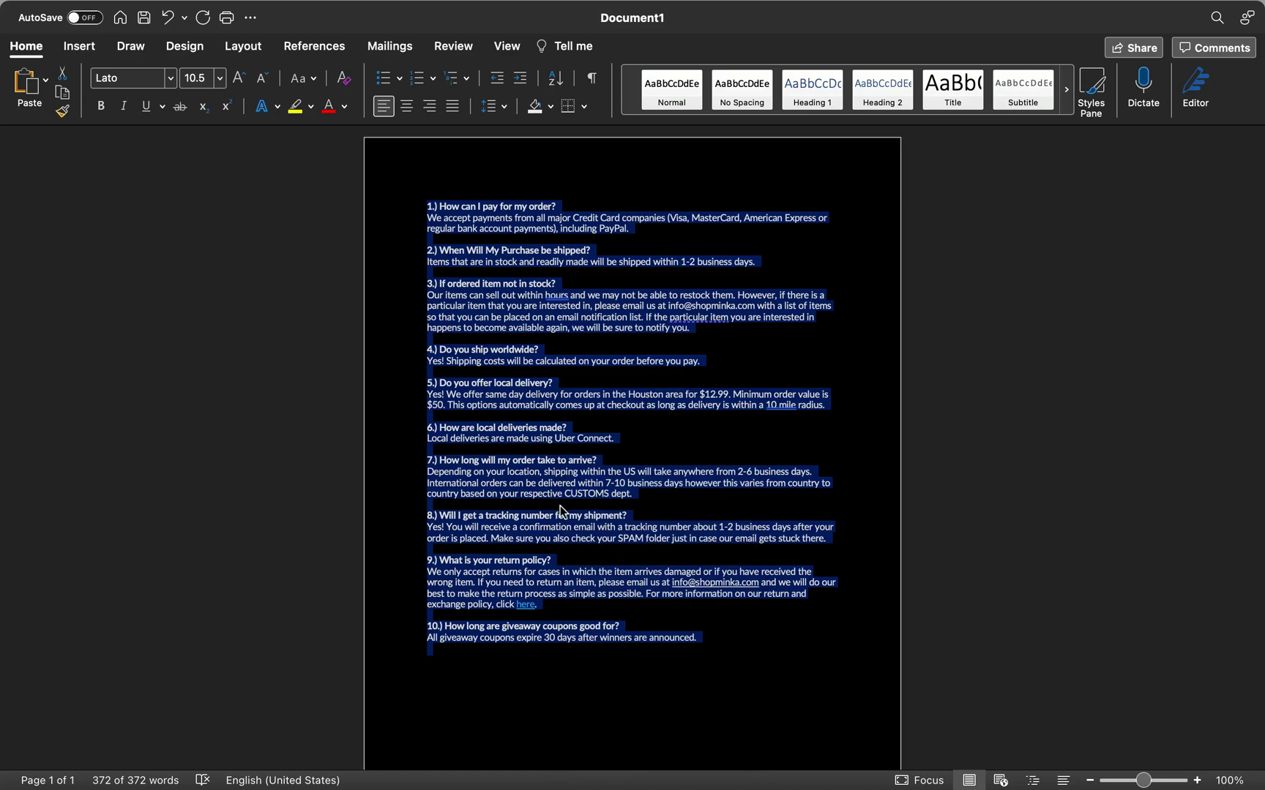
# Paste the ten FAQ questions and answers into the F.A.Q page's Content box and review them.
pyautogui.press('super+Tab')
pyautogui.click(361, 423)
pyautogui.rightClick(366, 423)
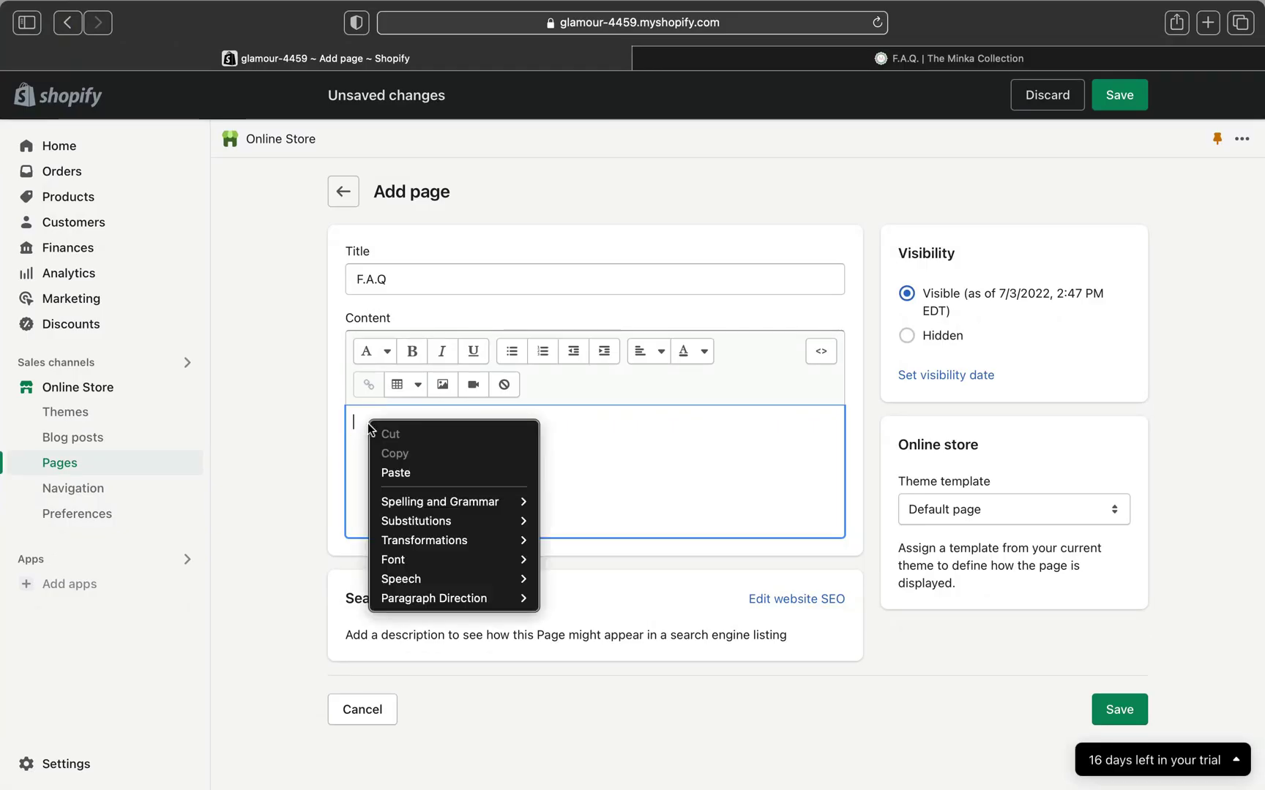
pyautogui.click(405, 475)
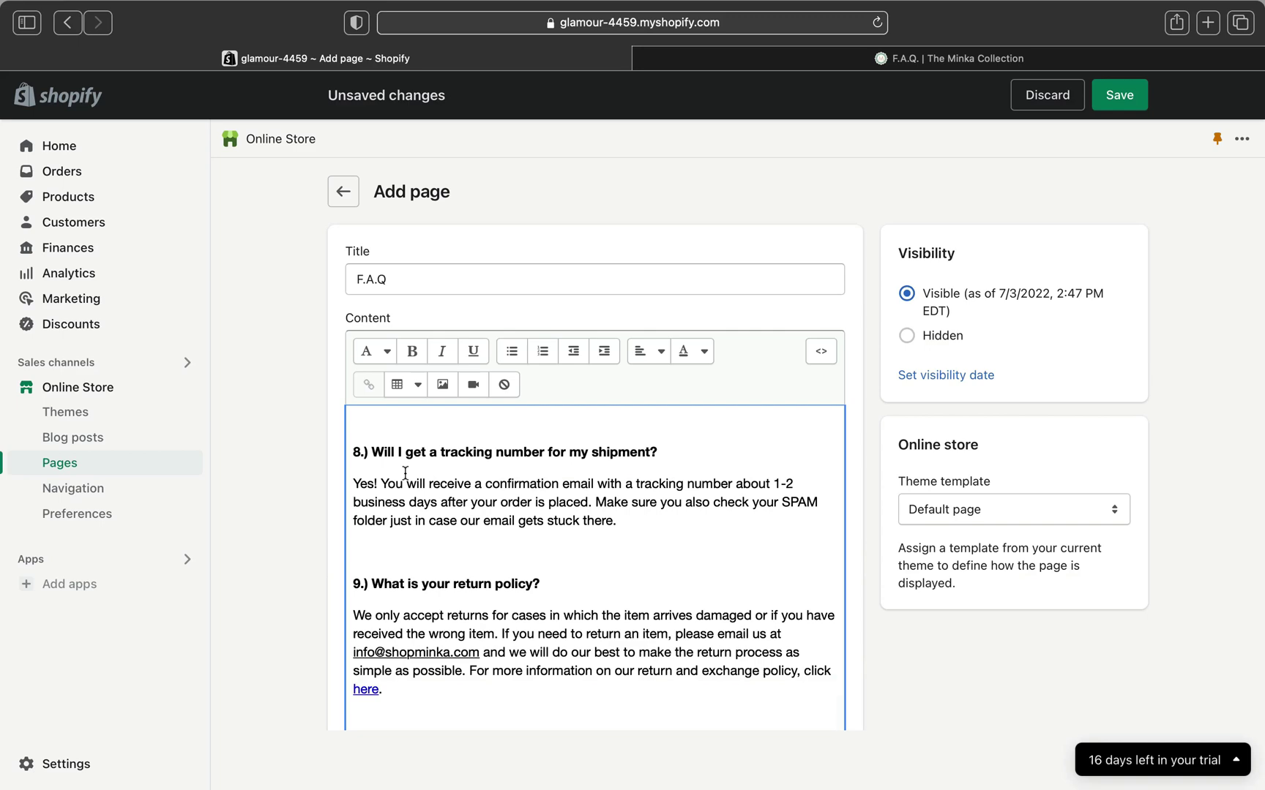
pyautogui.scroll(15, 442, 510)
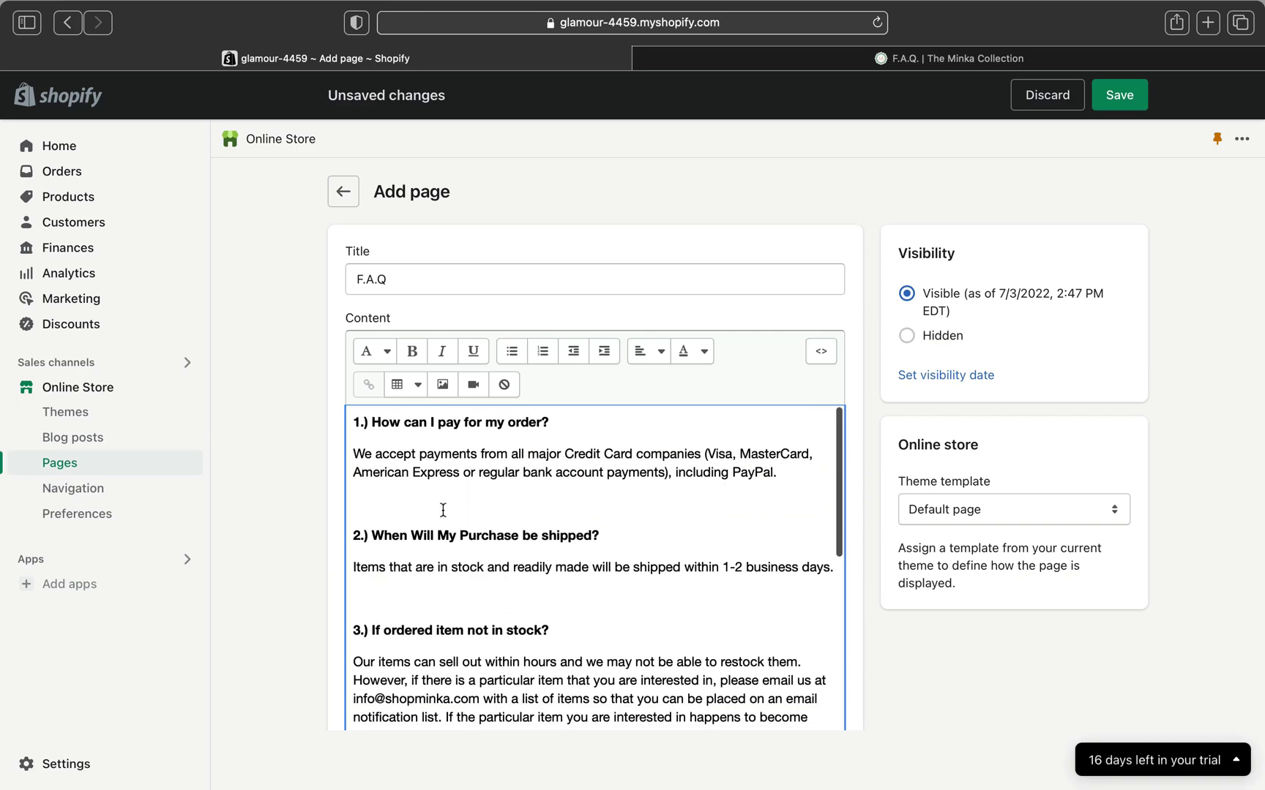
pyautogui.scroll(-15, 443, 511)
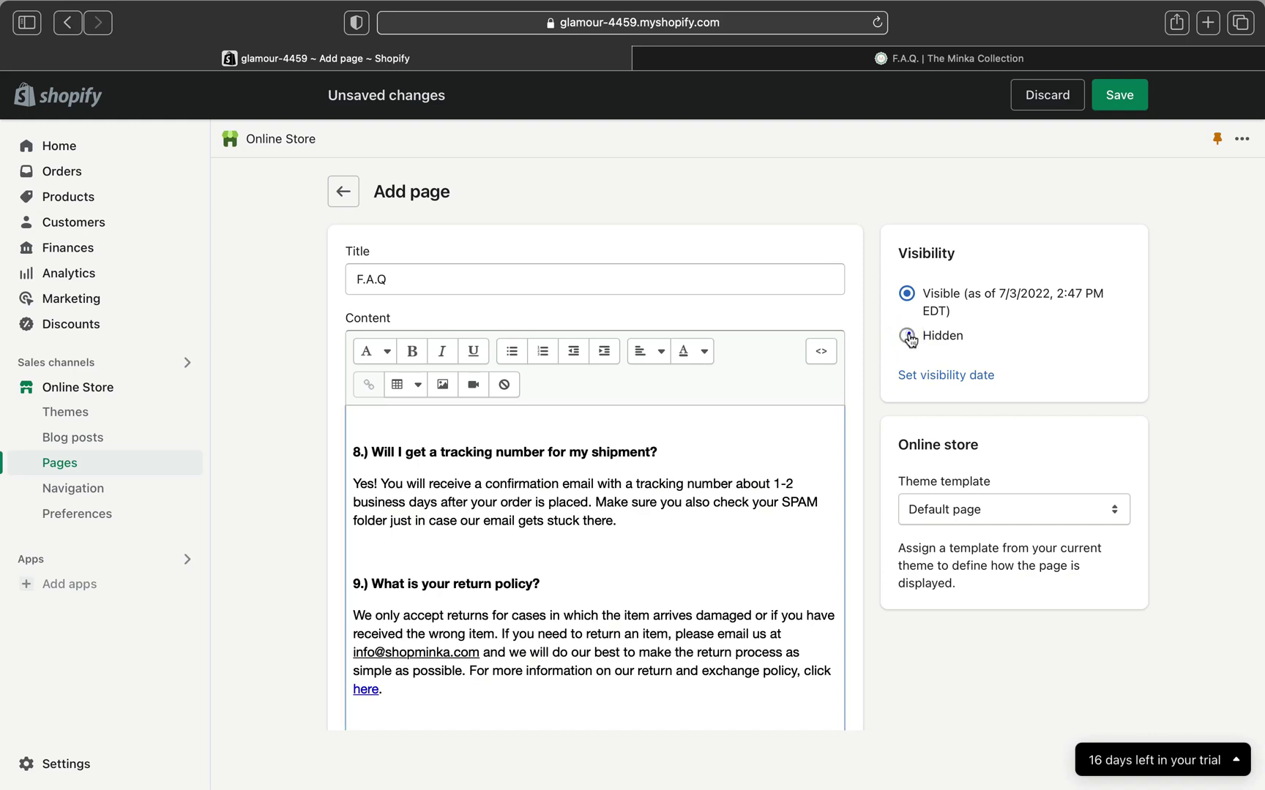
# Set the F.A.Q page's visibility to Visible and save the page.
pyautogui.click(908, 336)
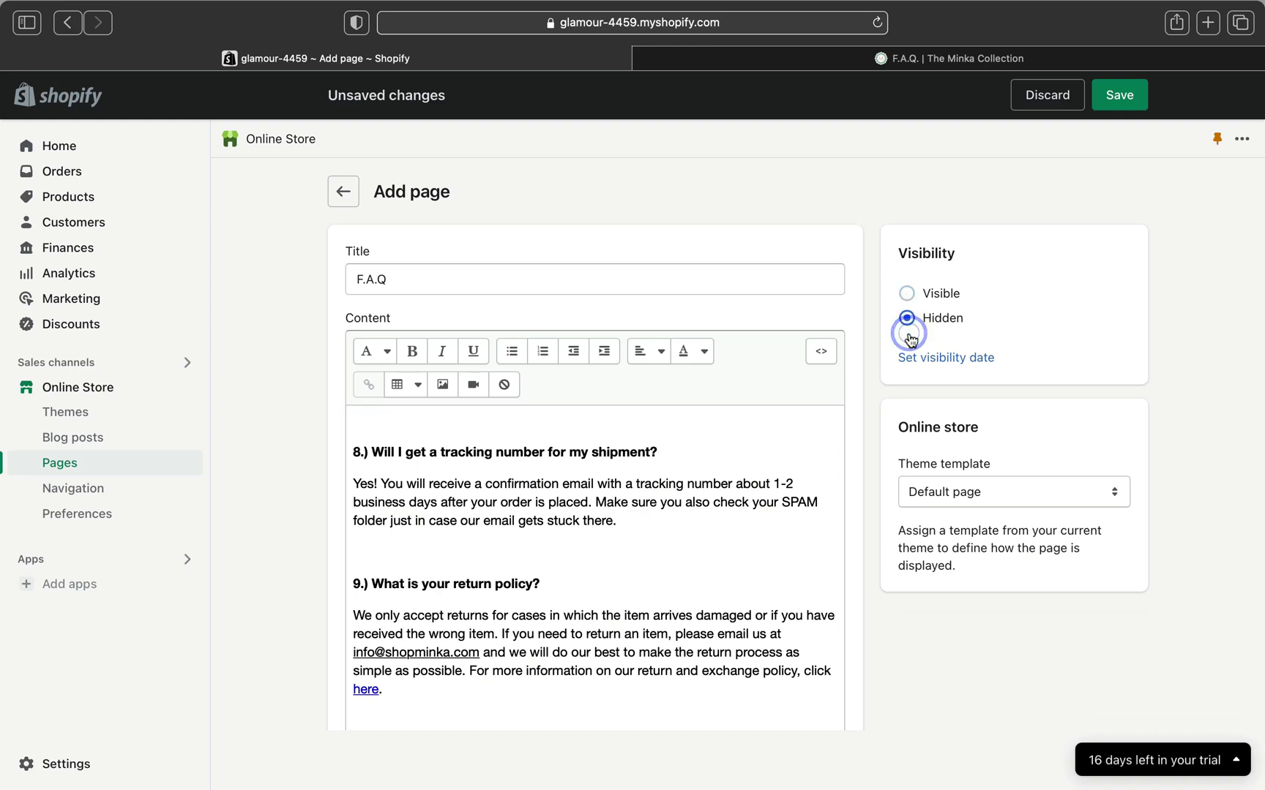
pyautogui.click(907, 293)
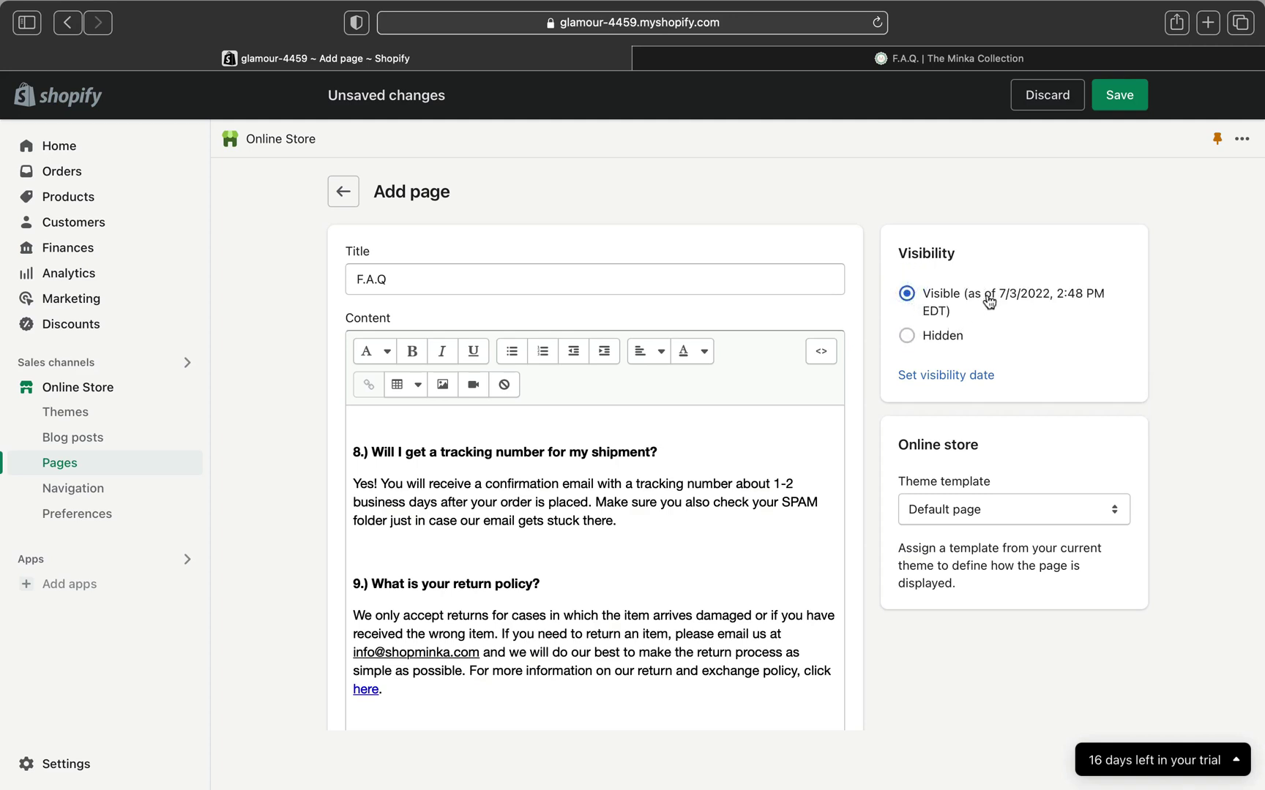
pyautogui.click(1125, 92)
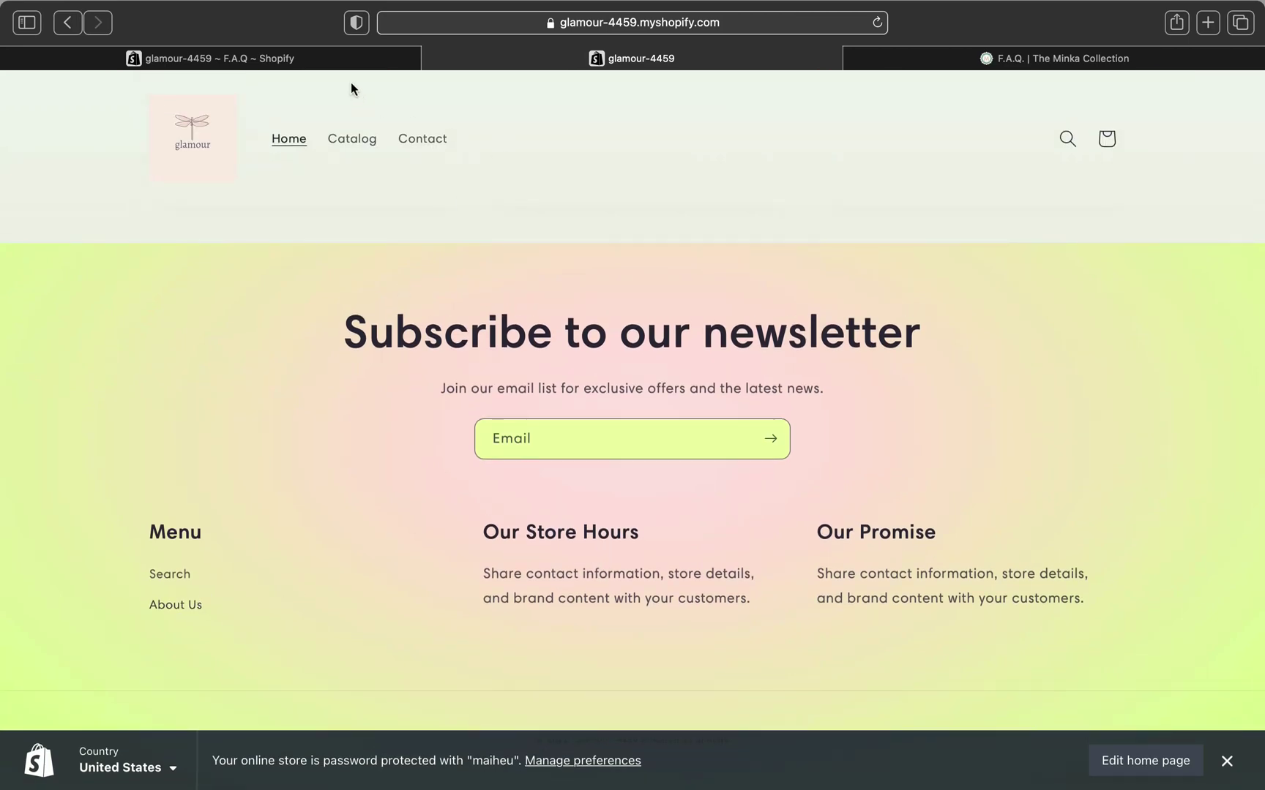
# Review the saved F.A.Q page's pasted Q&A, then bring up the Minka F.A.Q. tab for comparison.
pyautogui.click(344, 58)
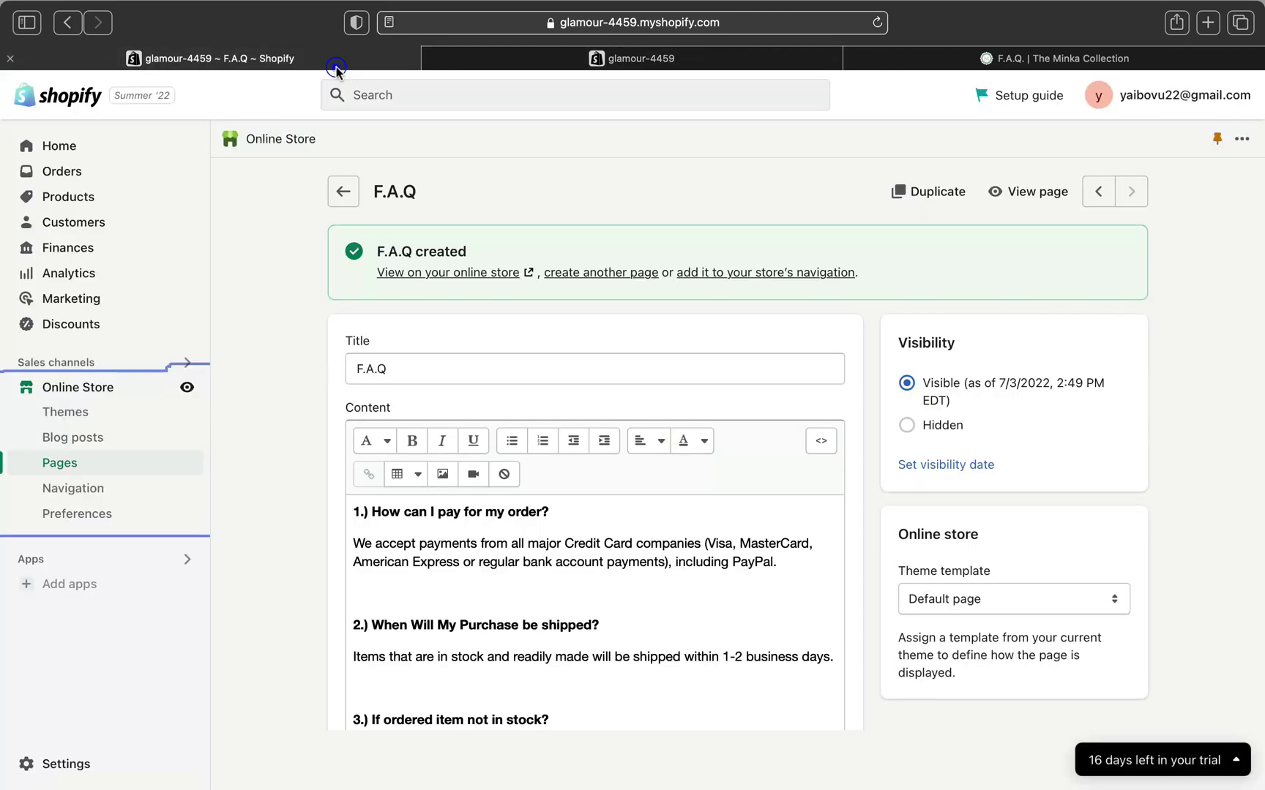
pyautogui.click(270, 229)
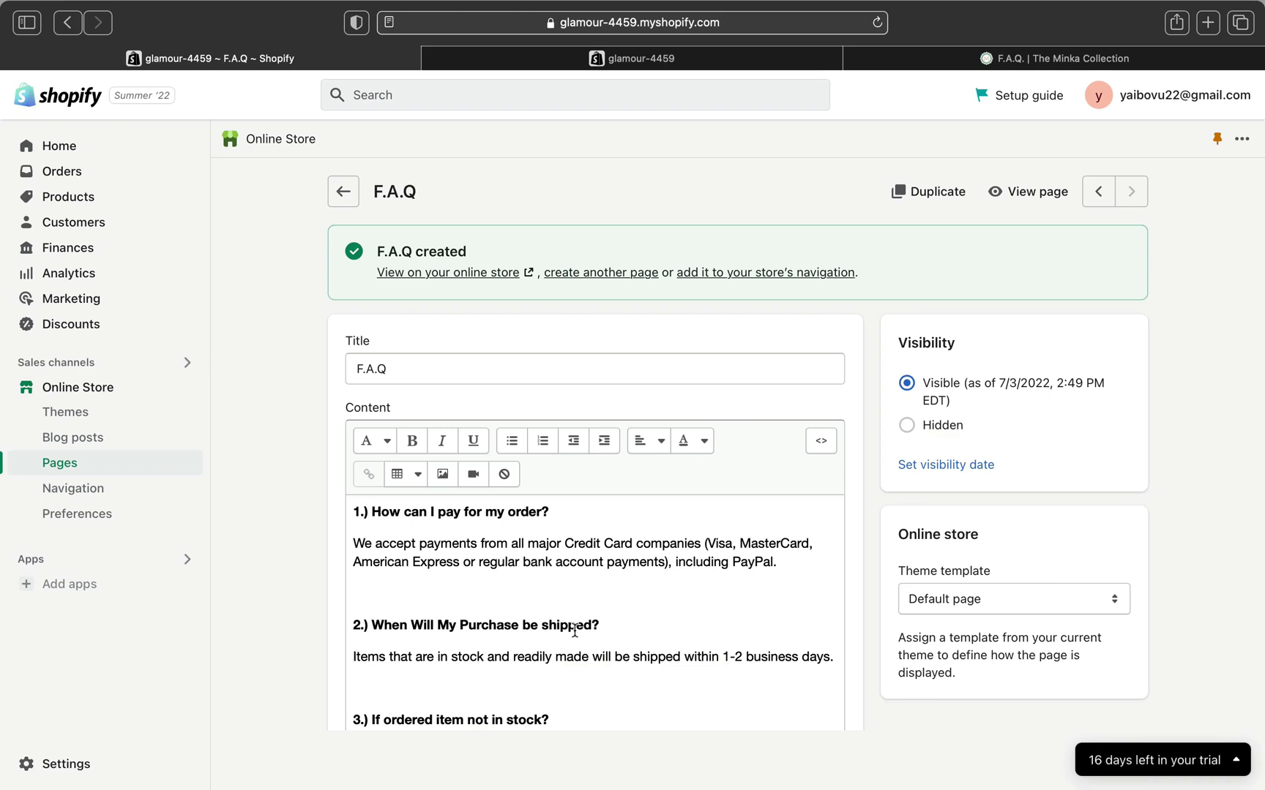
pyautogui.scroll(-4, 575, 631)
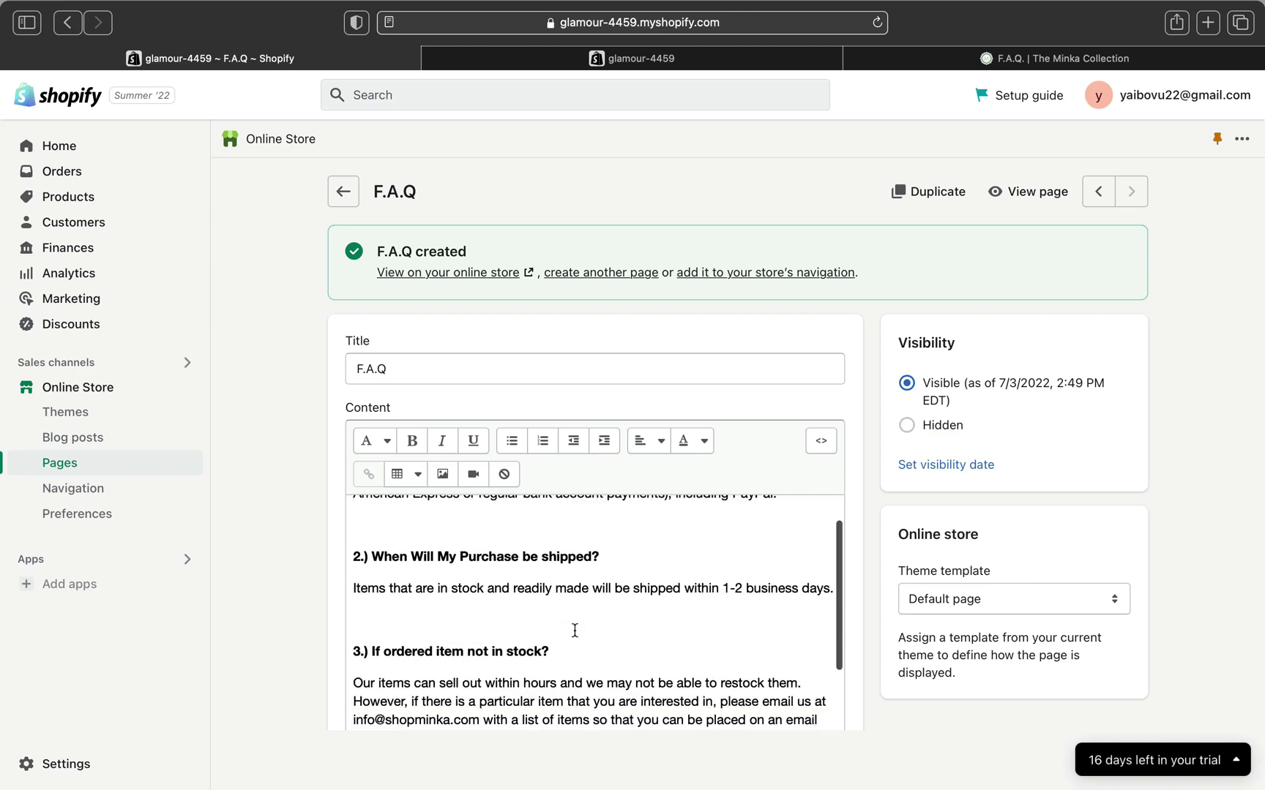
pyautogui.scroll(-4, 575, 631)
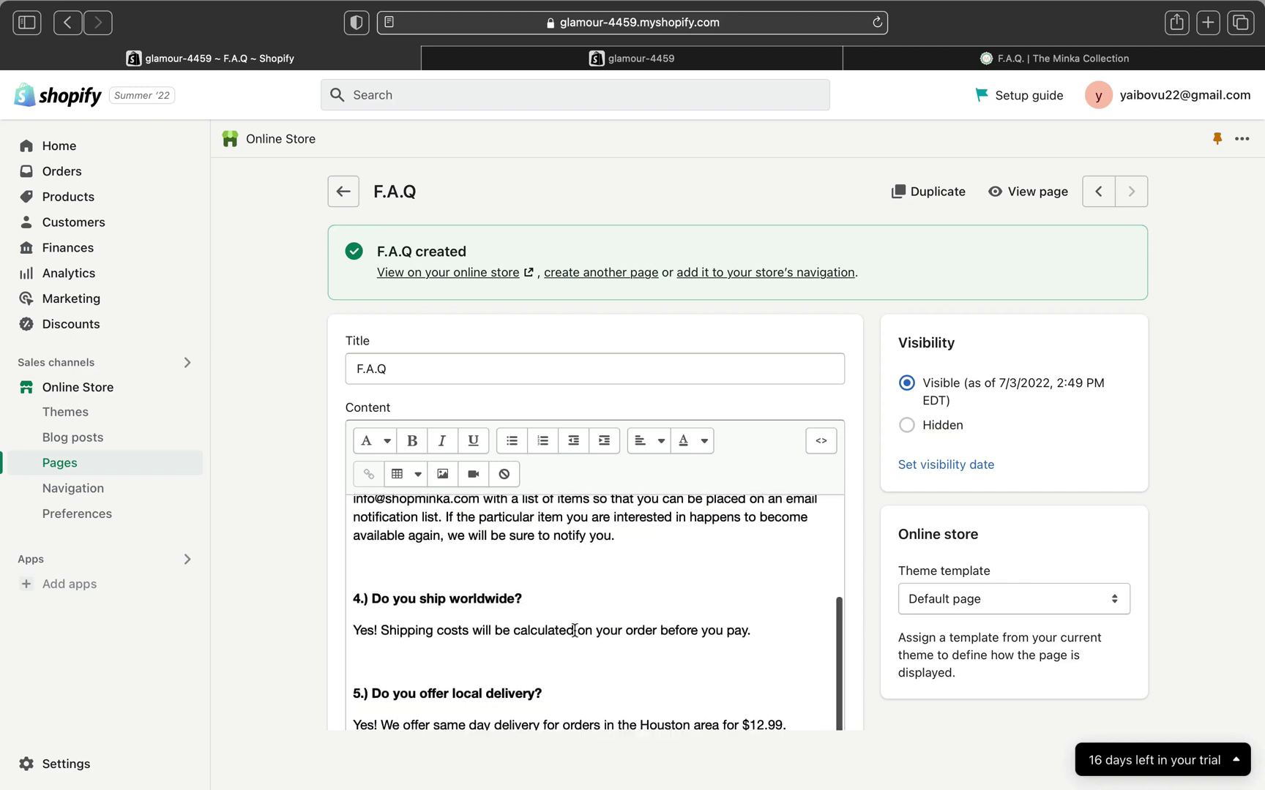
pyautogui.scroll(-10, 575, 630)
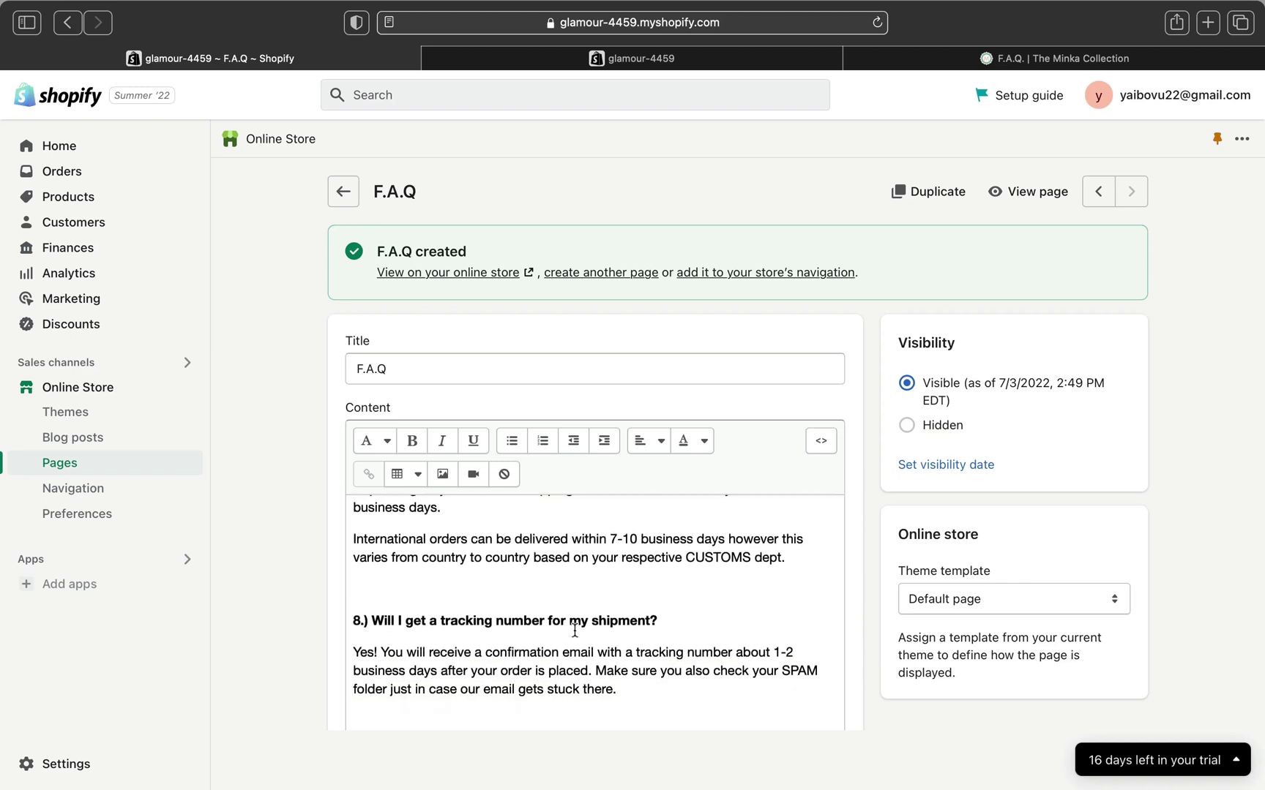
pyautogui.scroll(-3, 575, 631)
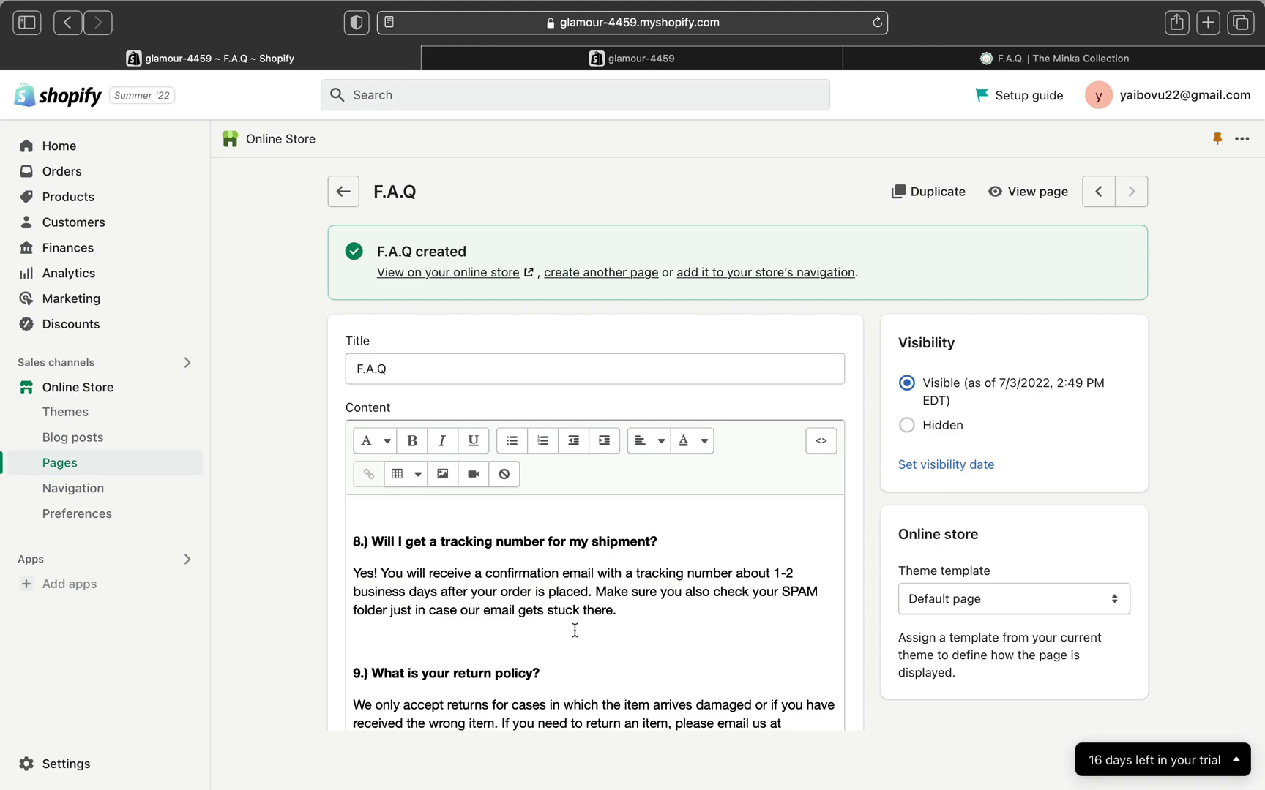
pyautogui.click(926, 58)
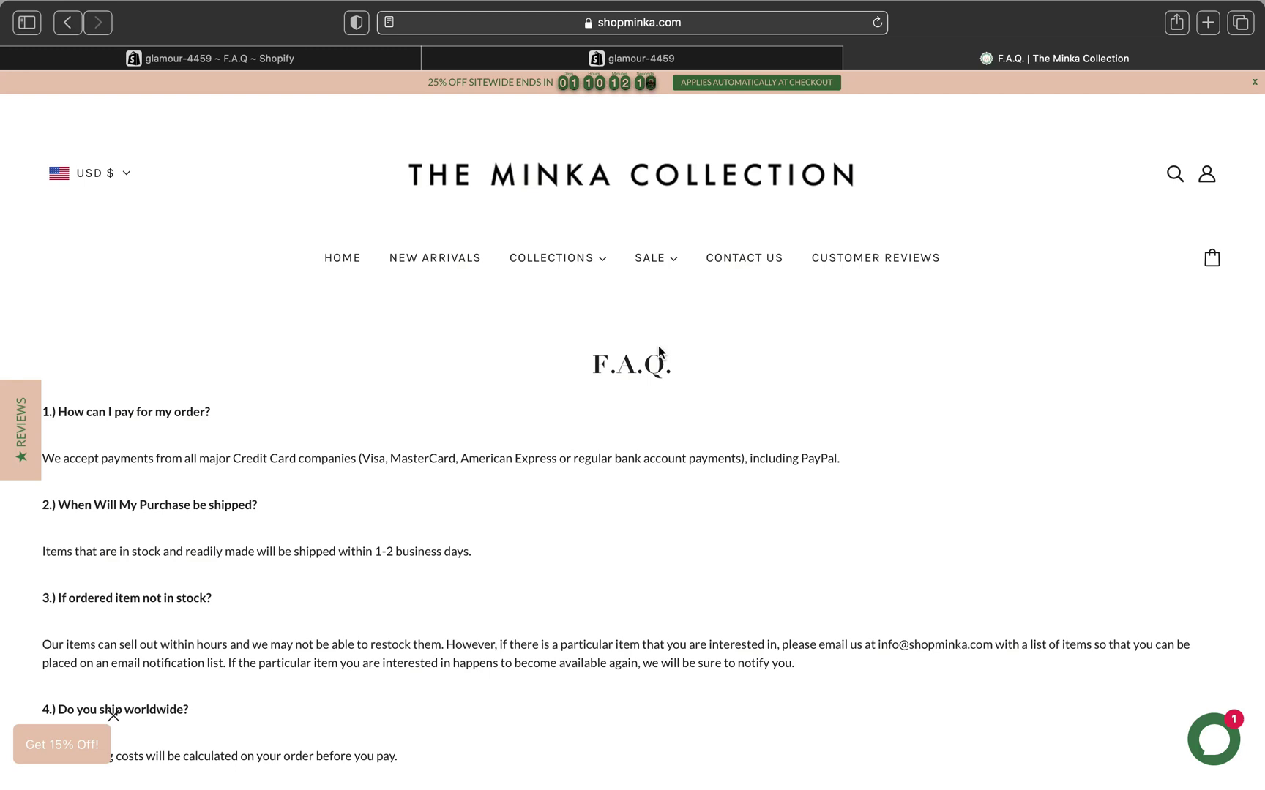
pyautogui.moveTo(613, 257)
pyautogui.scroll(-10, 767, 573)
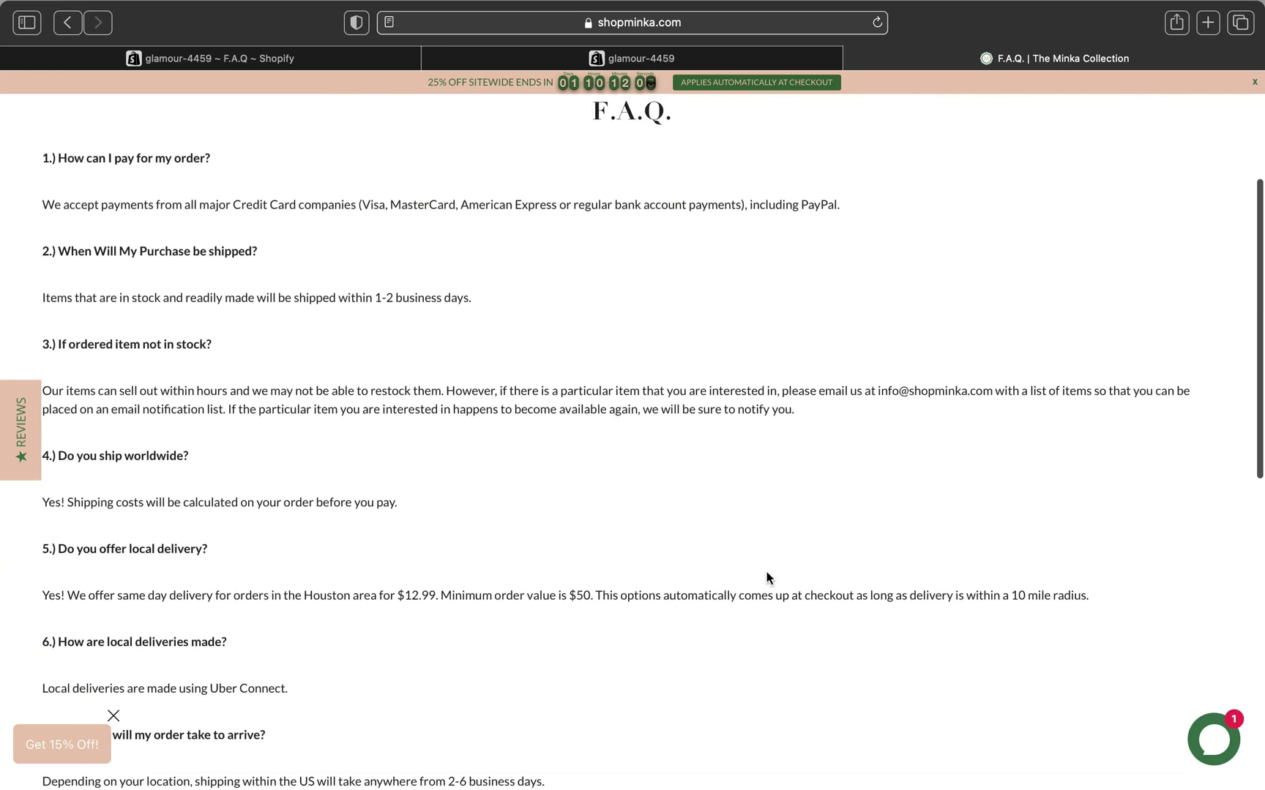
pyautogui.scroll(-8, 767, 578)
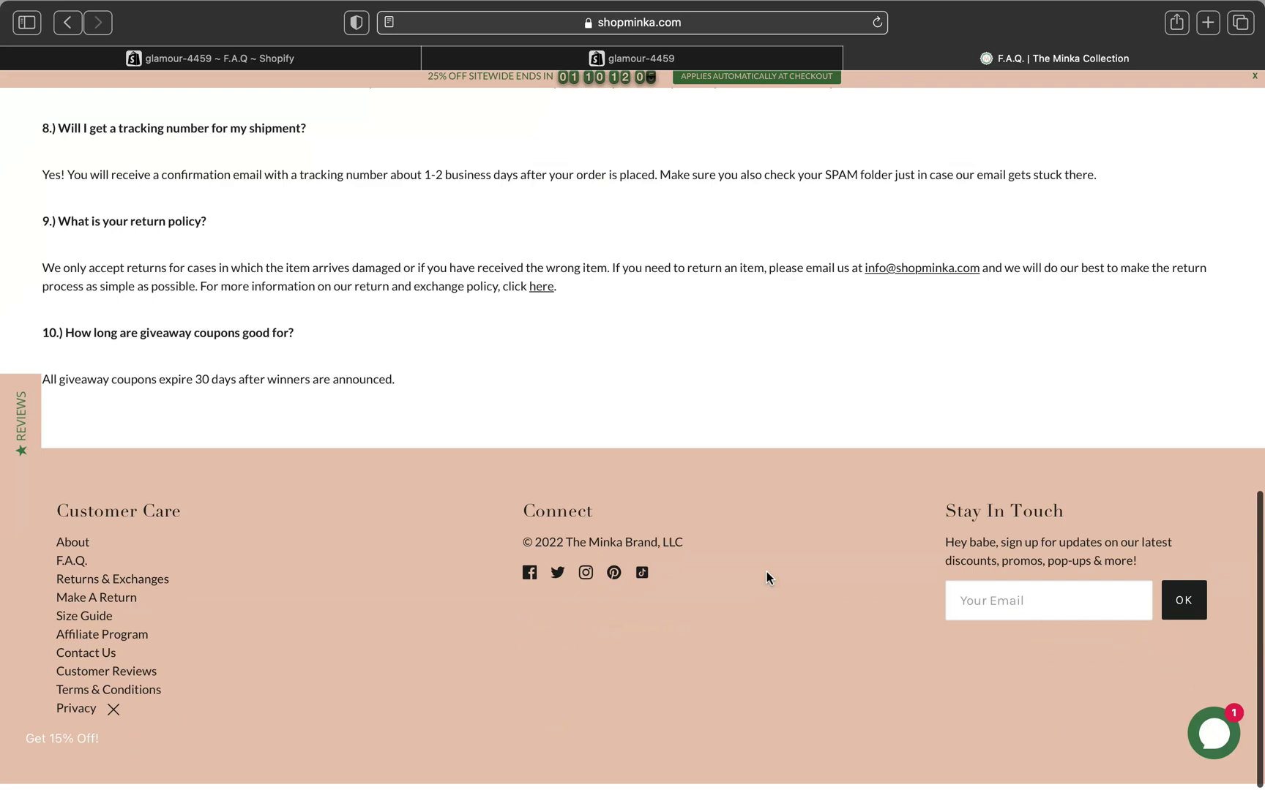
pyautogui.scroll(20, 767, 577)
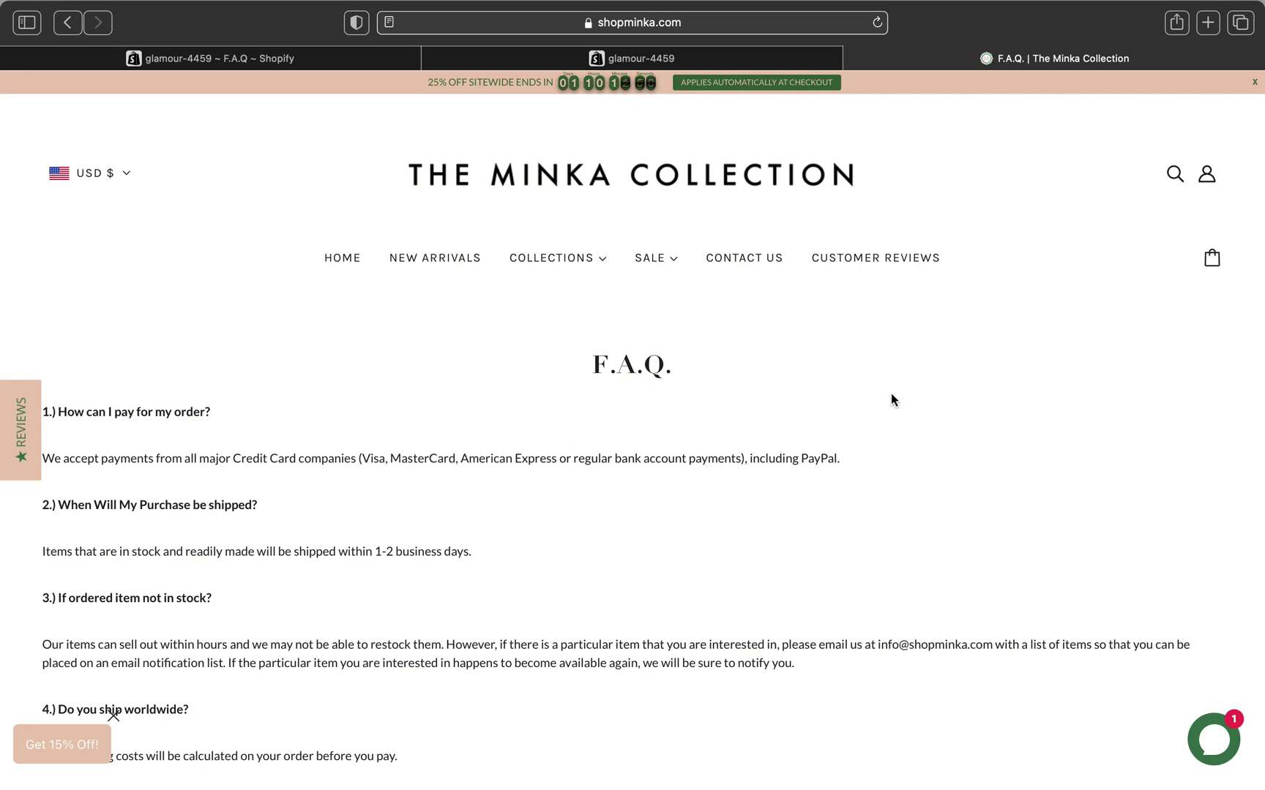
# Go back from the F.A.Q page editor to Pages and open Online Store > Navigation.
pyautogui.click(360, 60)
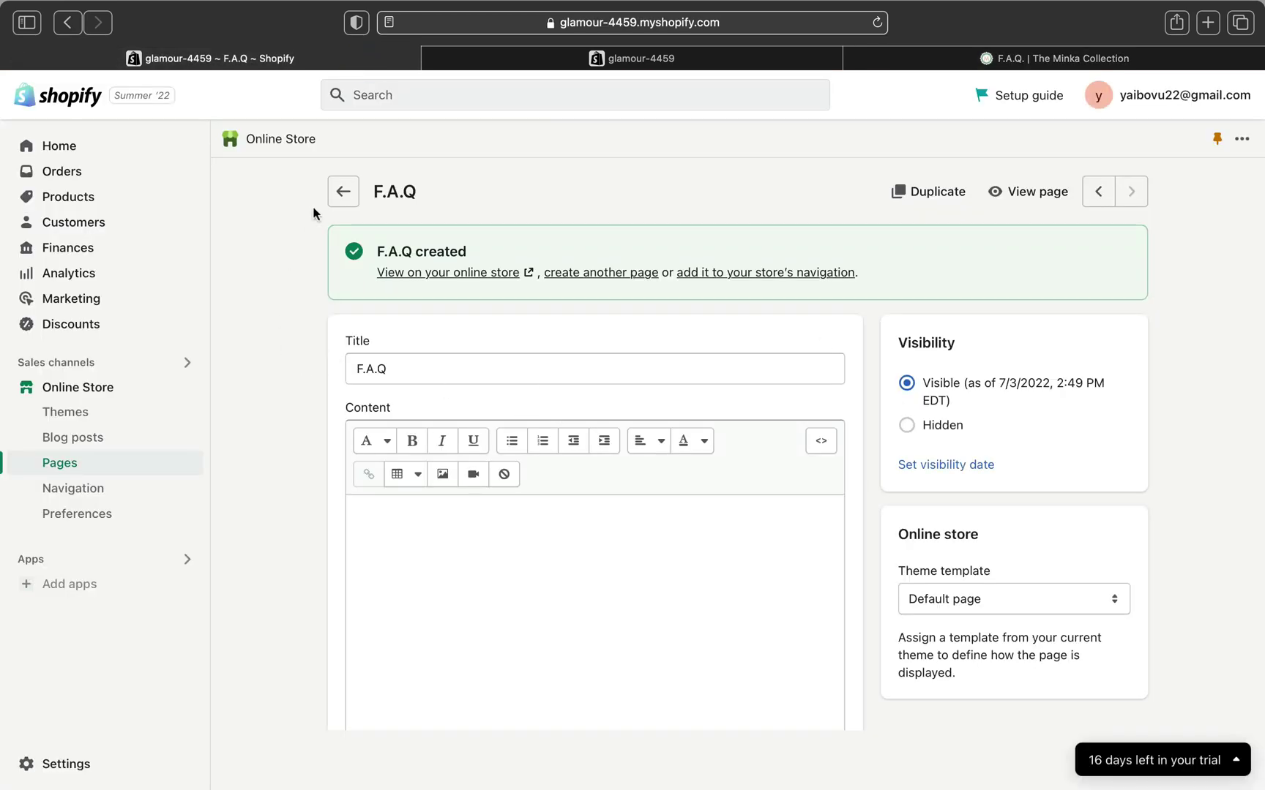
pyautogui.click(342, 192)
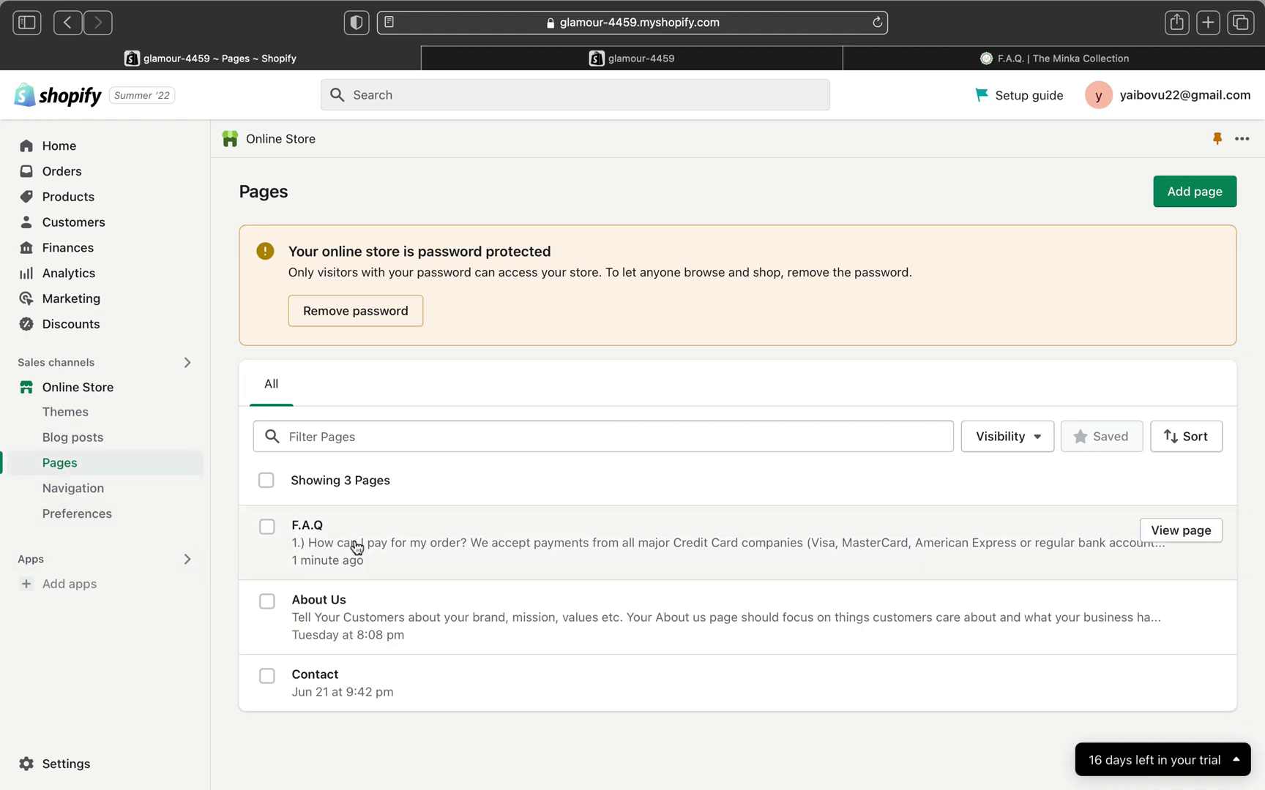
pyautogui.click(109, 489)
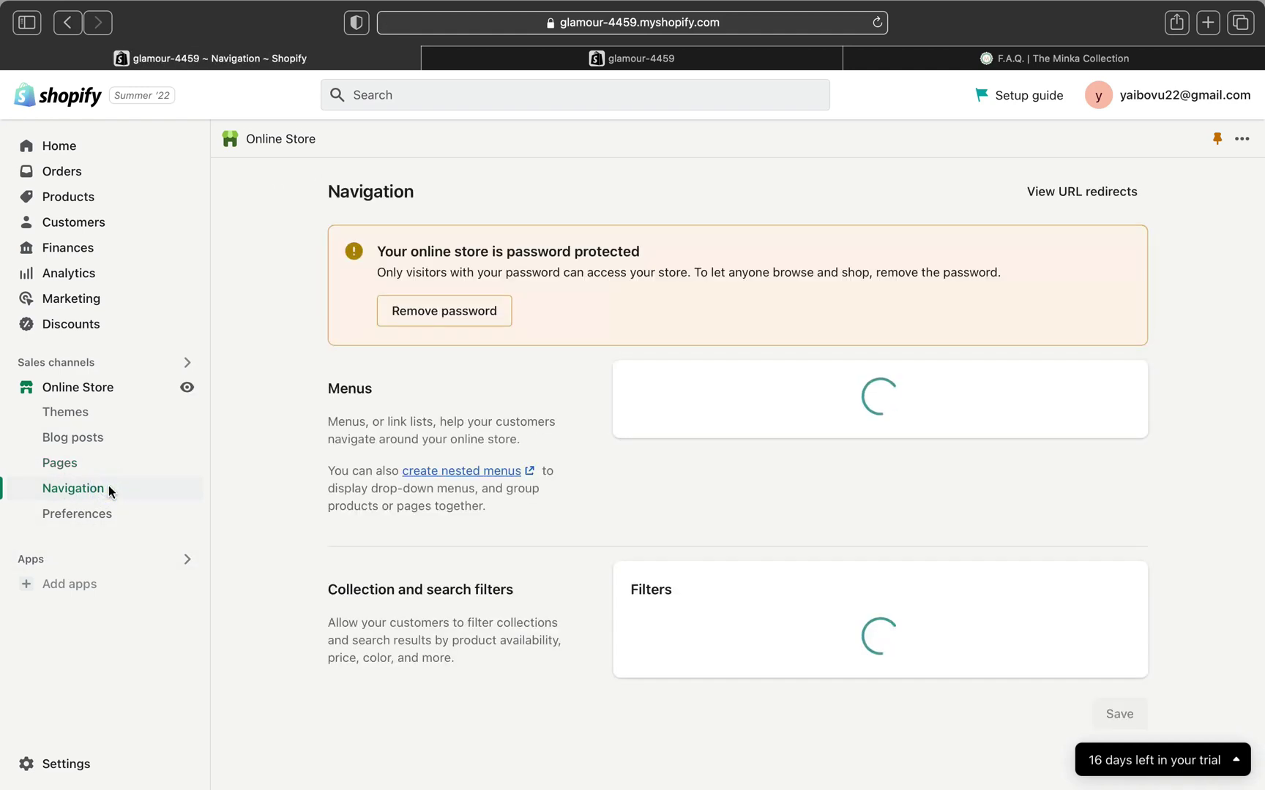
pyautogui.click(86, 388)
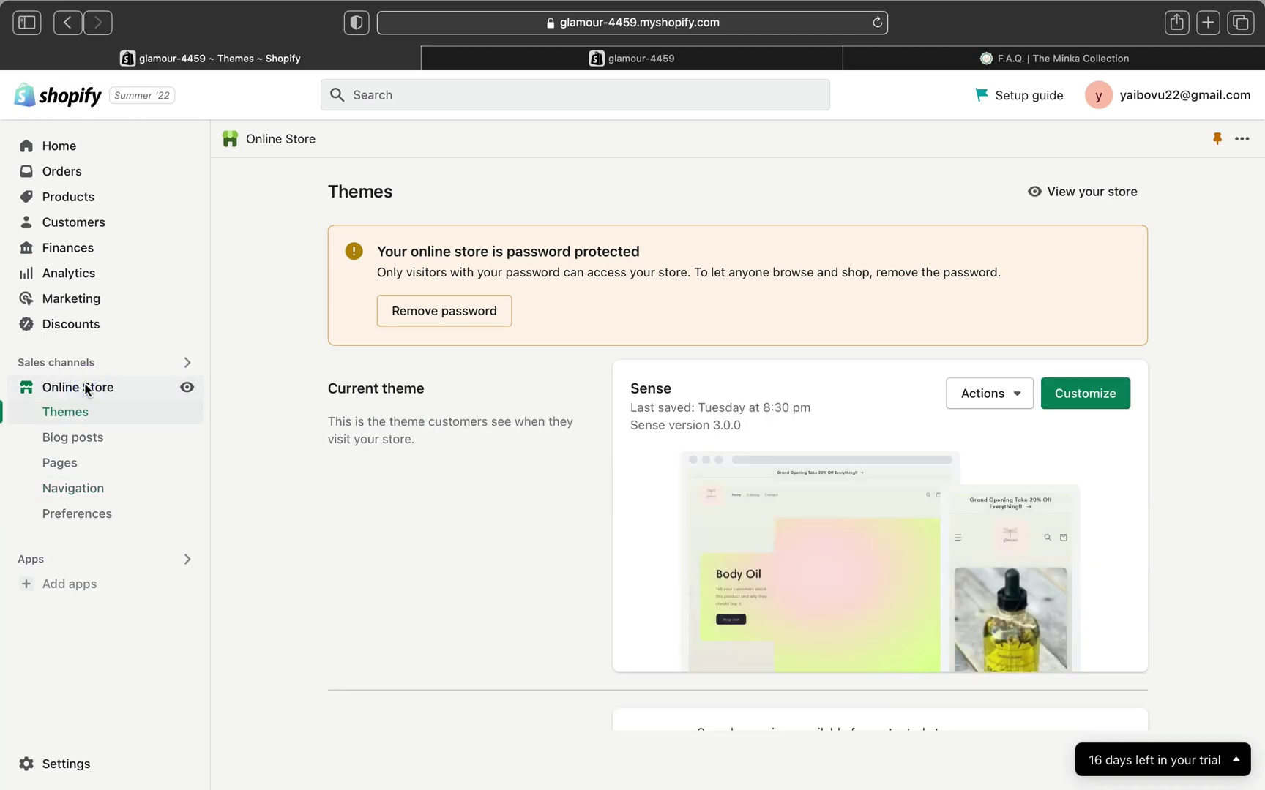
pyautogui.click(99, 486)
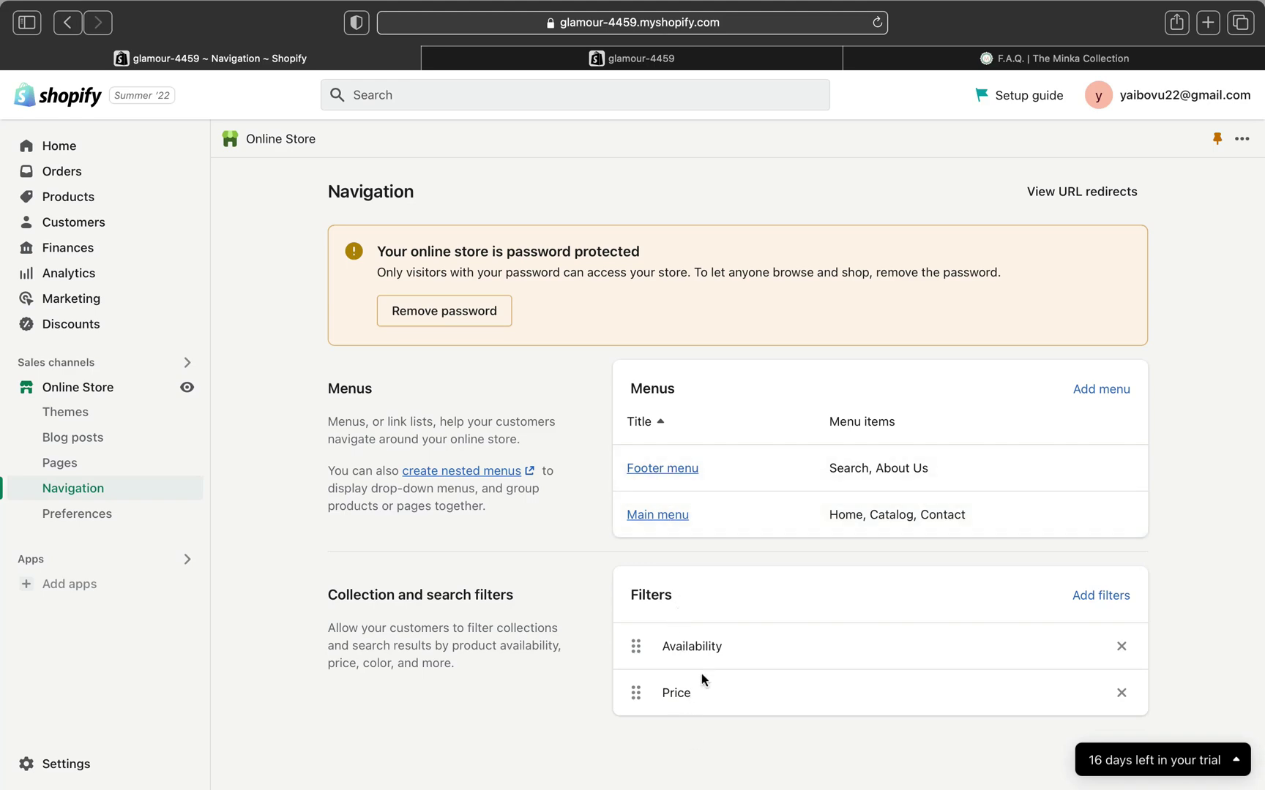
# Check the F.A.Q. link in the Minka footer, then open Shopify's Footer menu for editing.
pyautogui.click(924, 58)
pyautogui.scroll(-15, 883, 488)
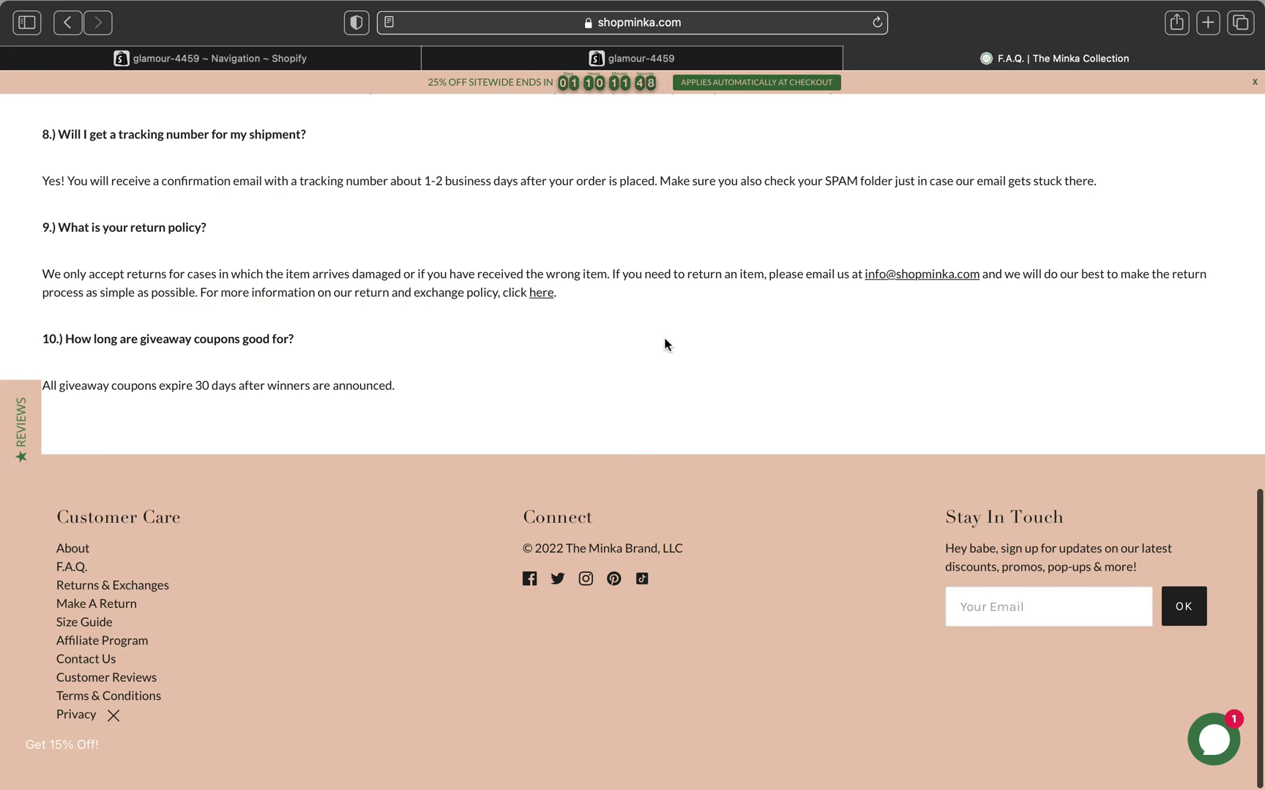
pyautogui.scroll(15, 665, 344)
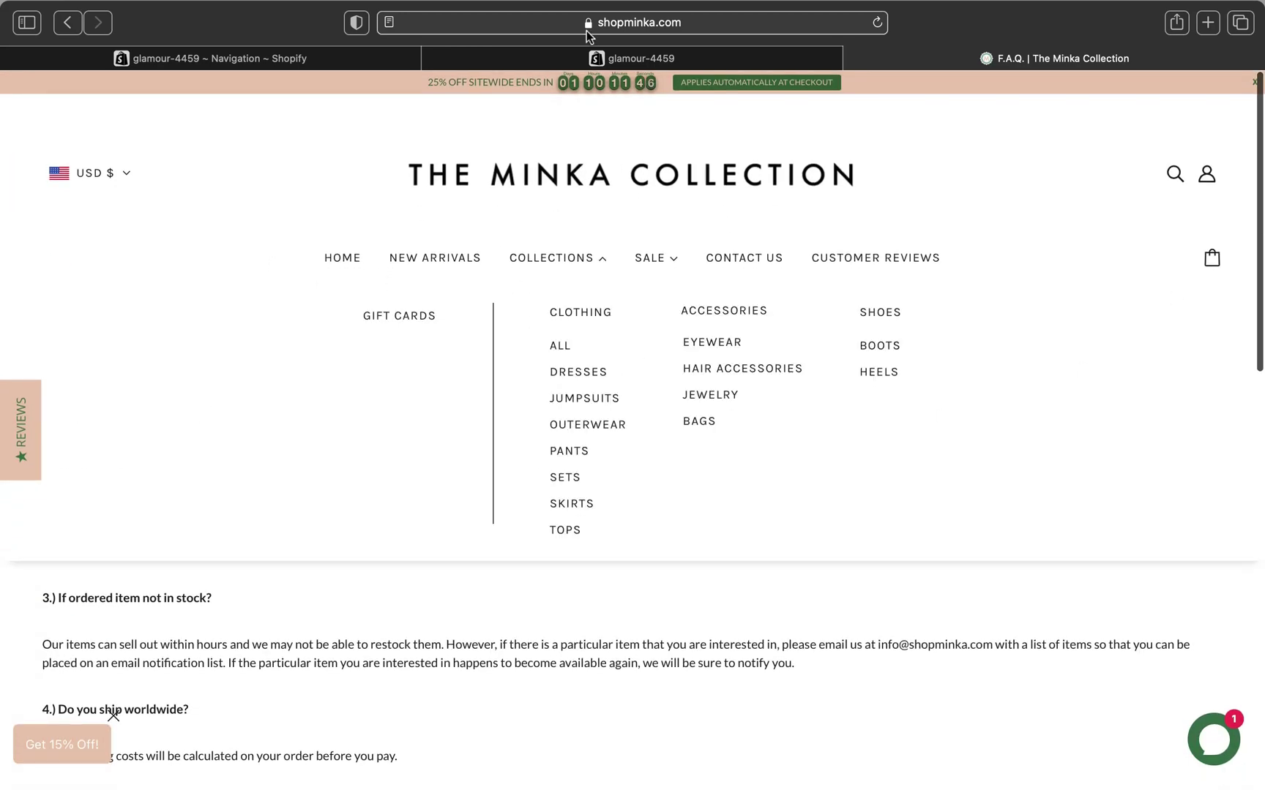
pyautogui.click(476, 59)
pyautogui.click(293, 59)
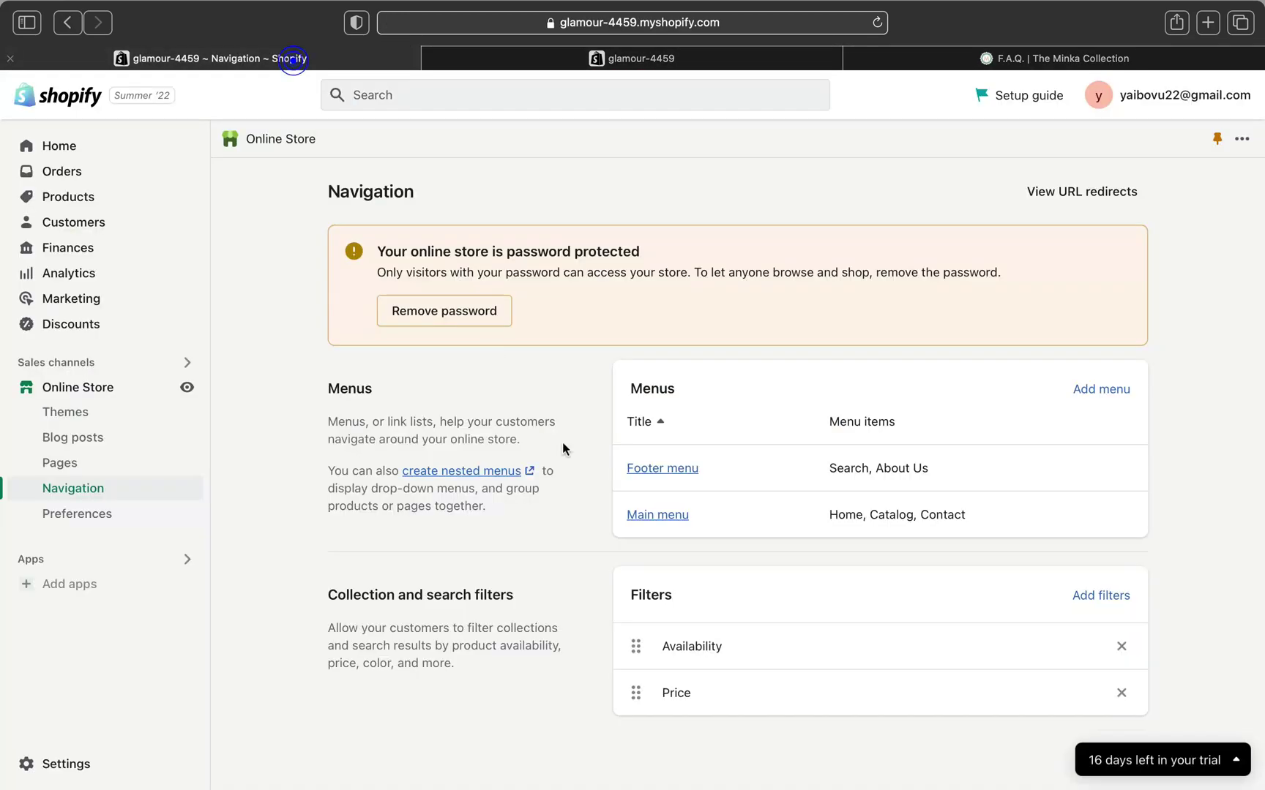
pyautogui.click(658, 479)
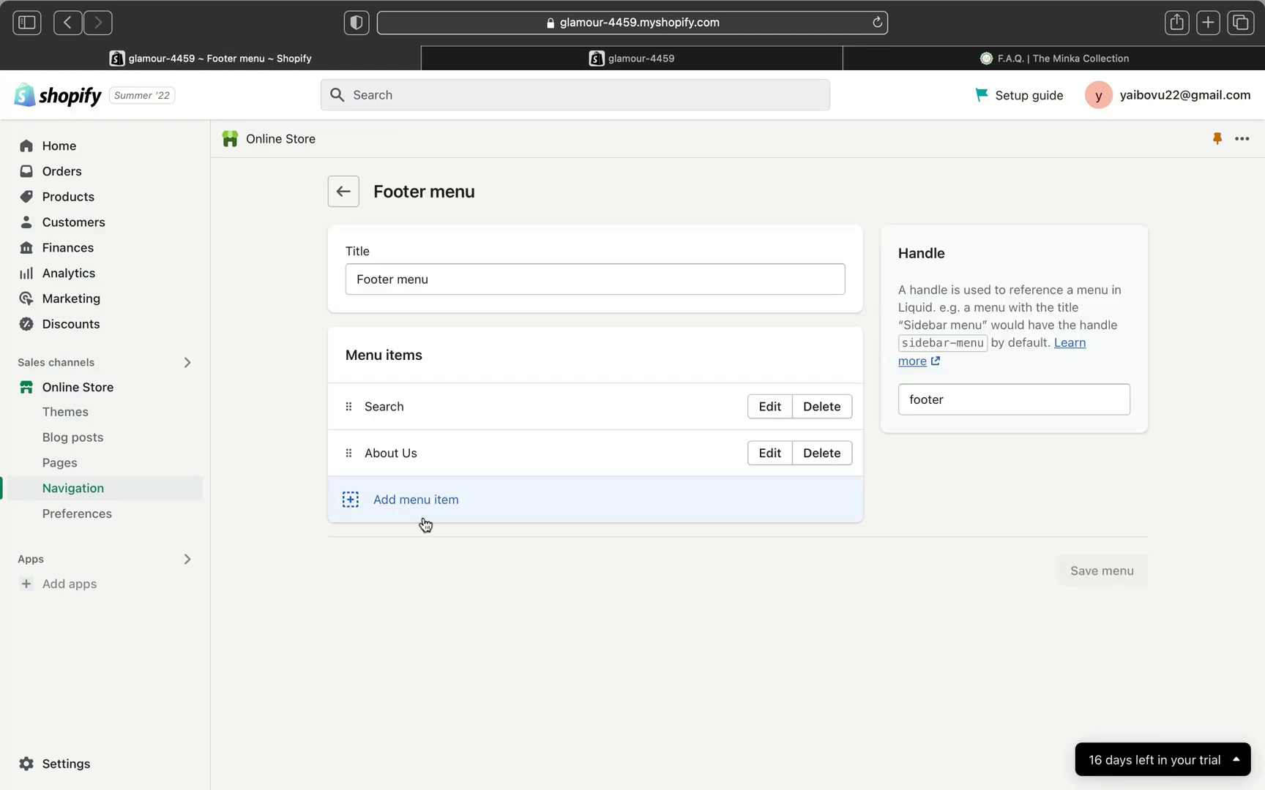
# Add an F.A.Q menu item linked to Pages > F.A.Q to the Footer menu and save it.
pyautogui.click(351, 503)
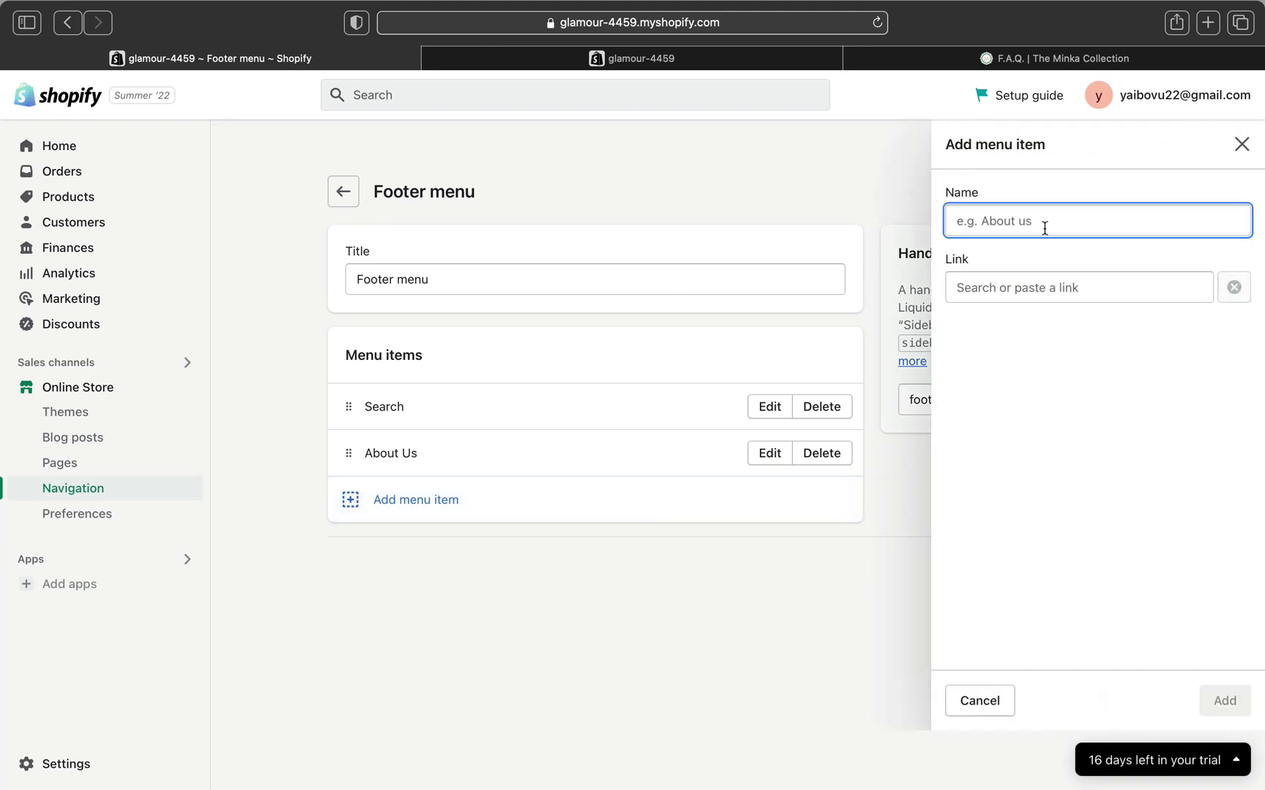
pyautogui.click(979, 220)
pyautogui.write('F.A.Q')
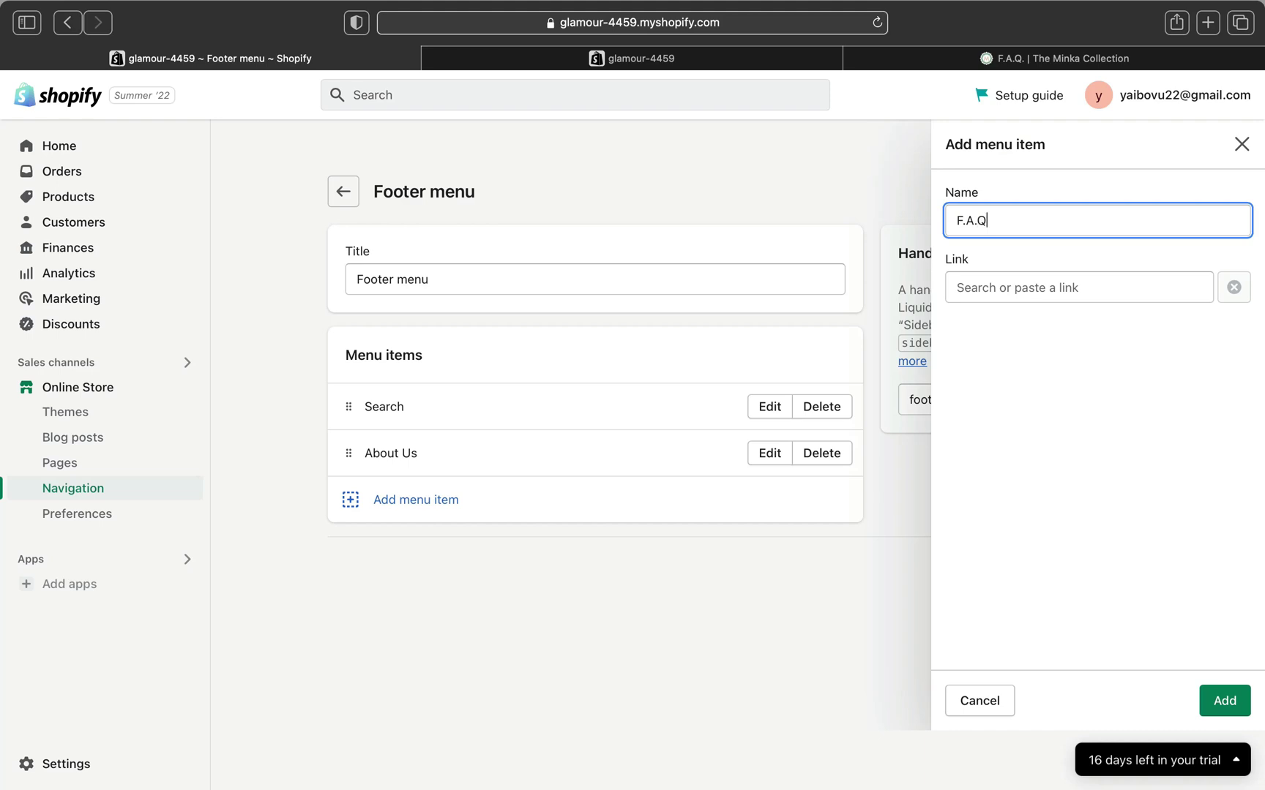
pyautogui.click(987, 290)
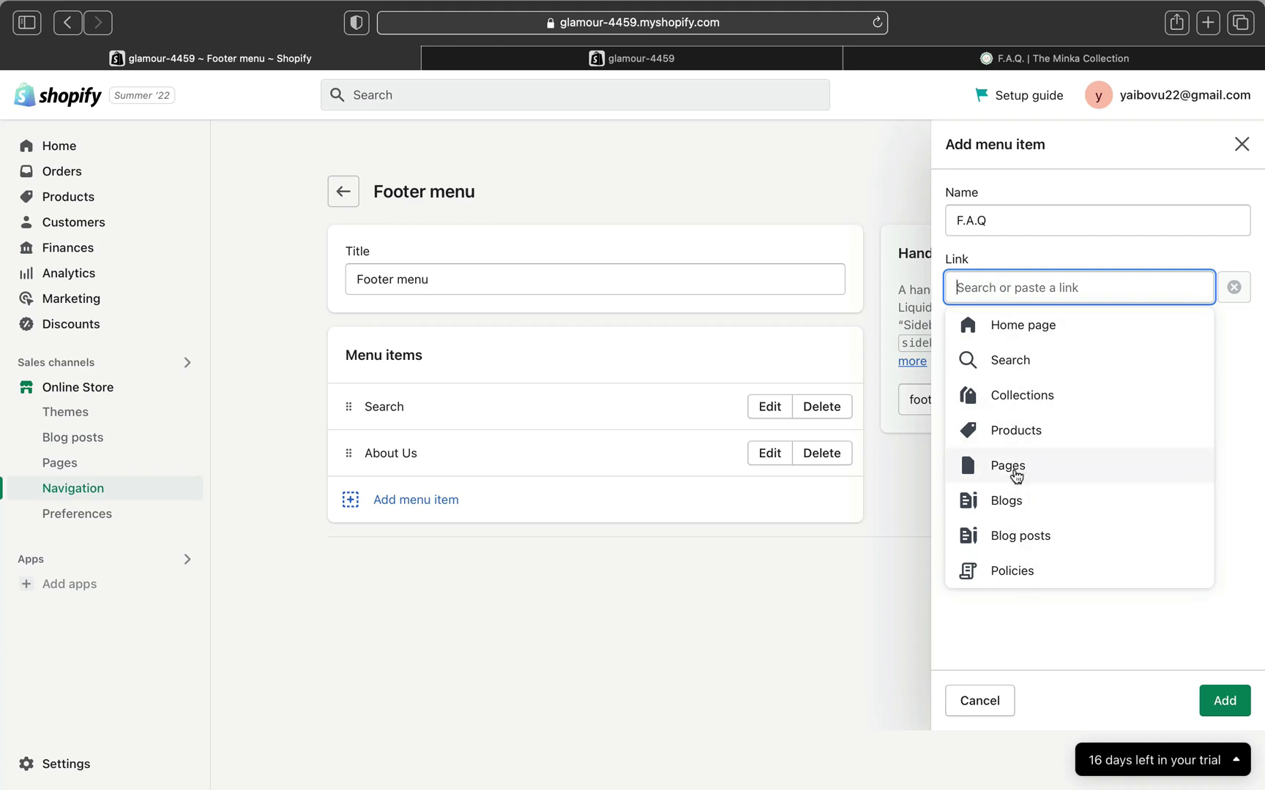
pyautogui.click(1014, 469)
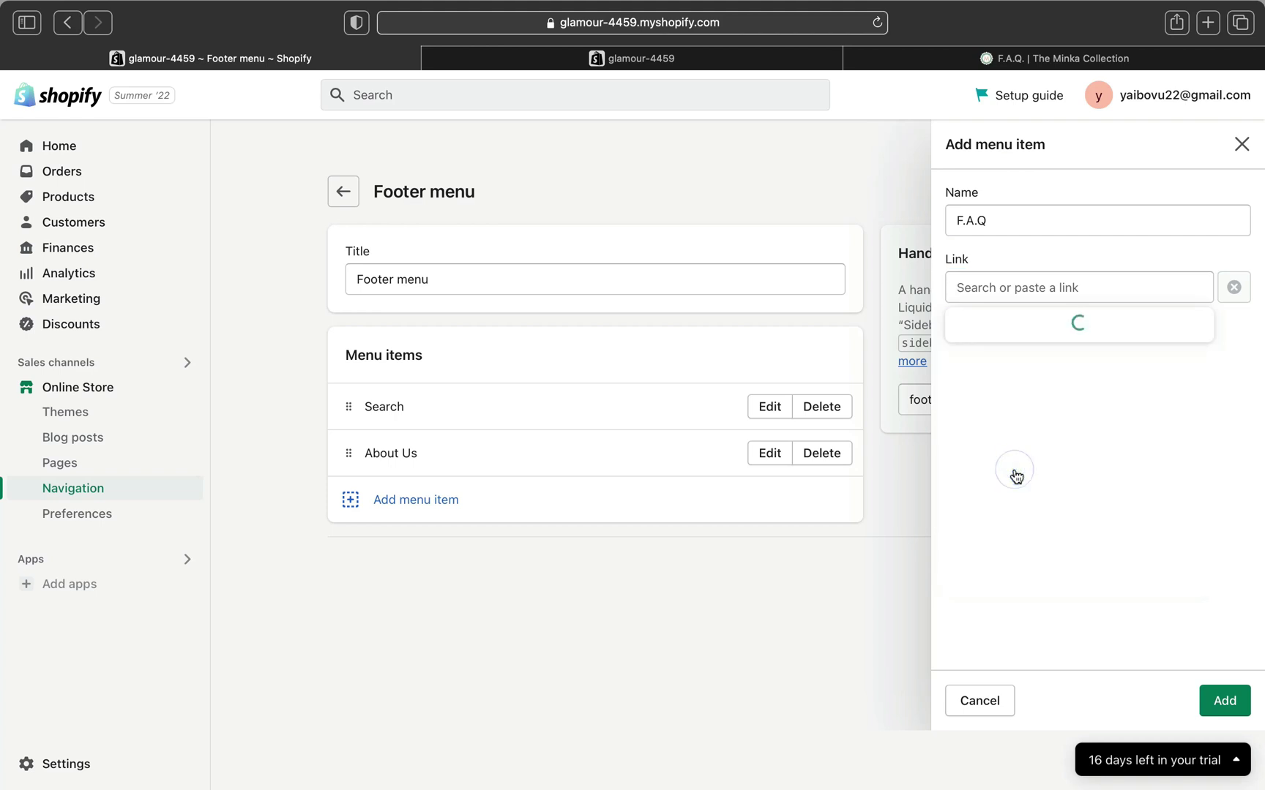
pyautogui.click(980, 431)
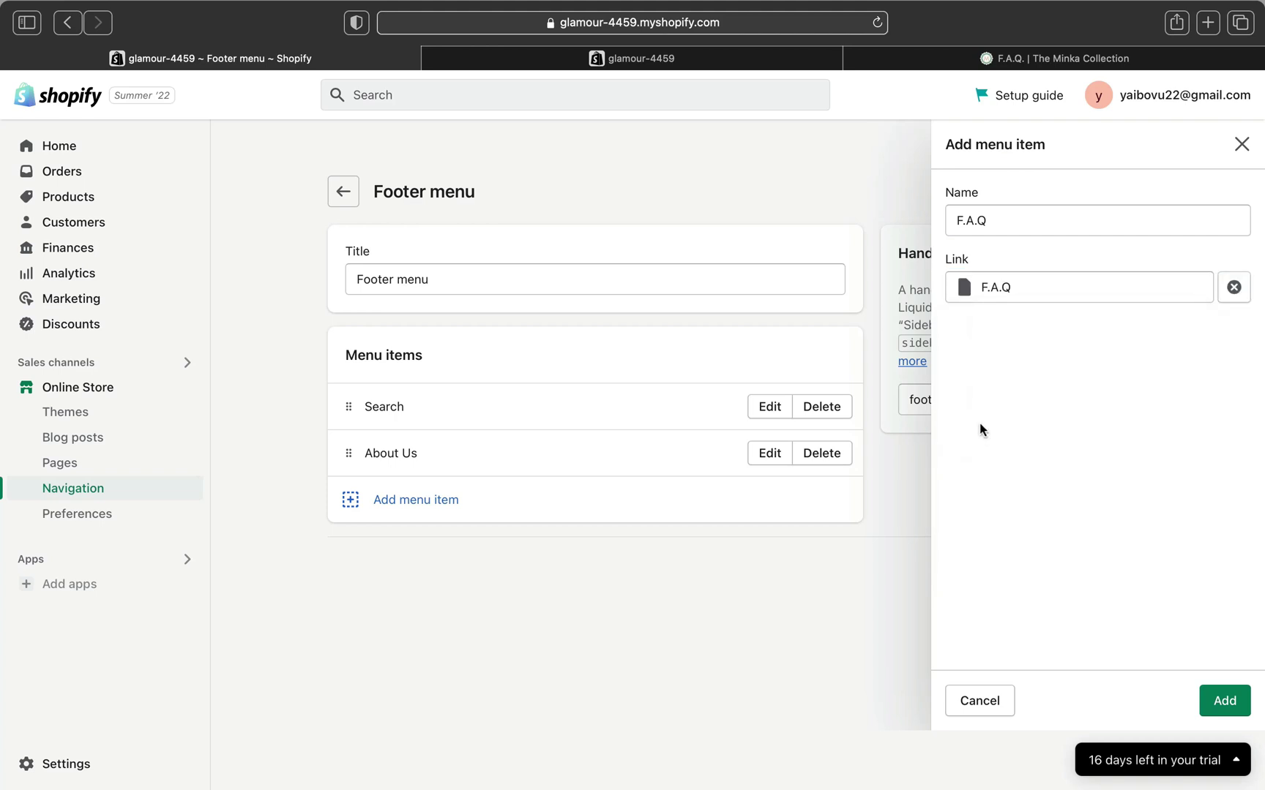
pyautogui.click(1243, 701)
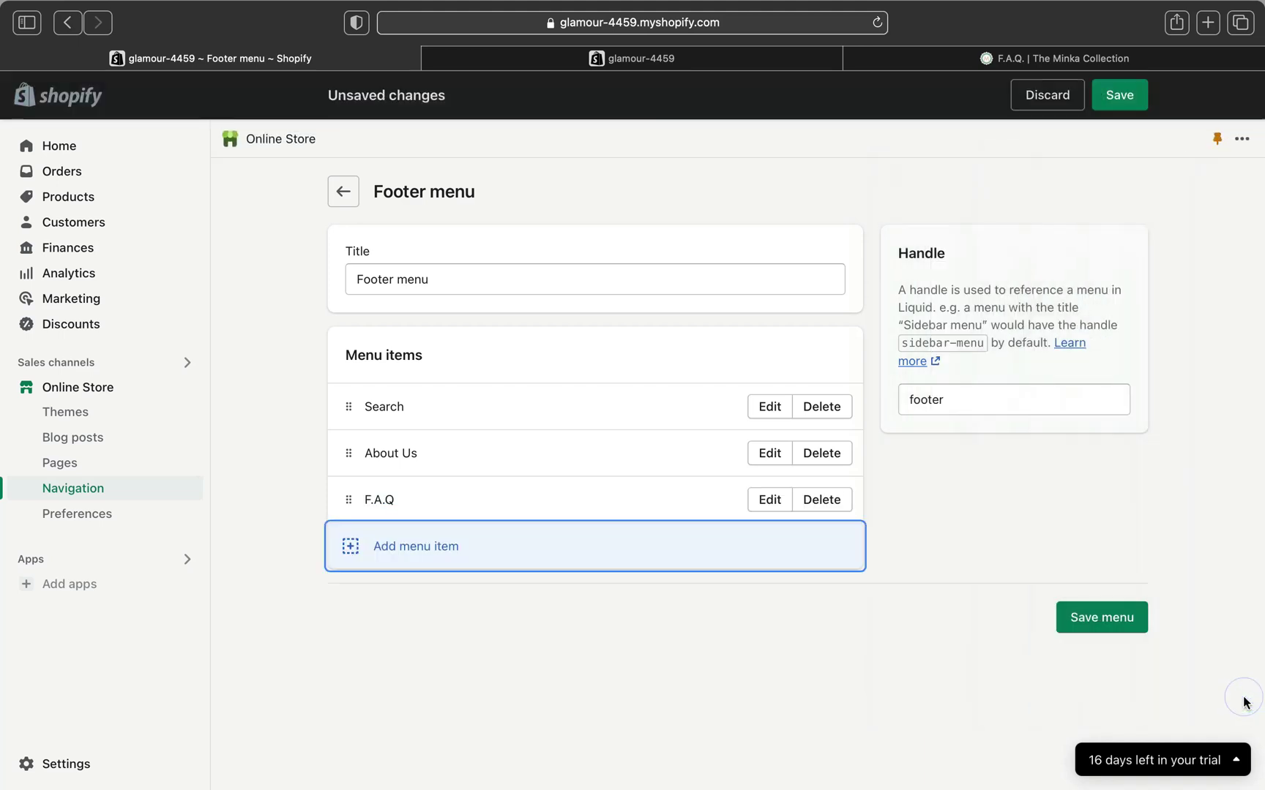
pyautogui.click(1085, 616)
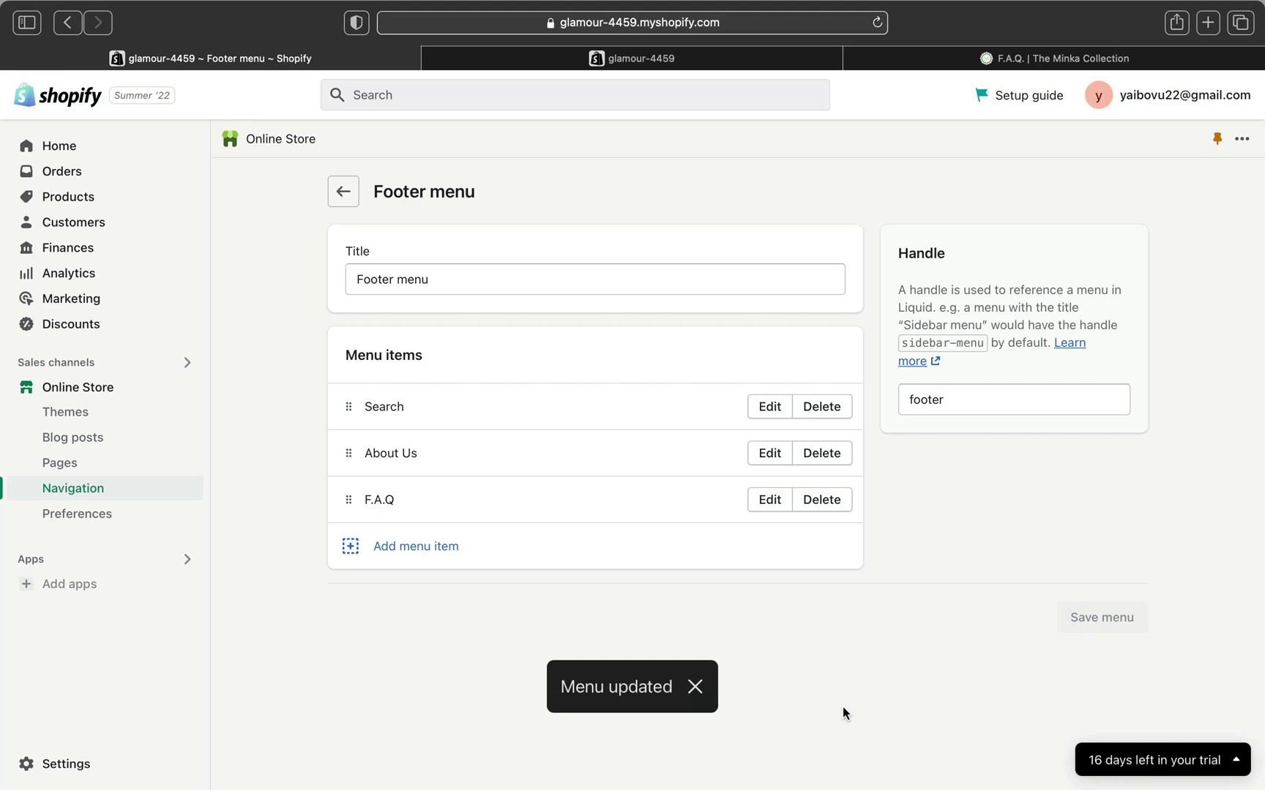
# Reload the glamour-4459 storefront and follow the new F.A.Q link in the footer Menu.
pyautogui.click(565, 56)
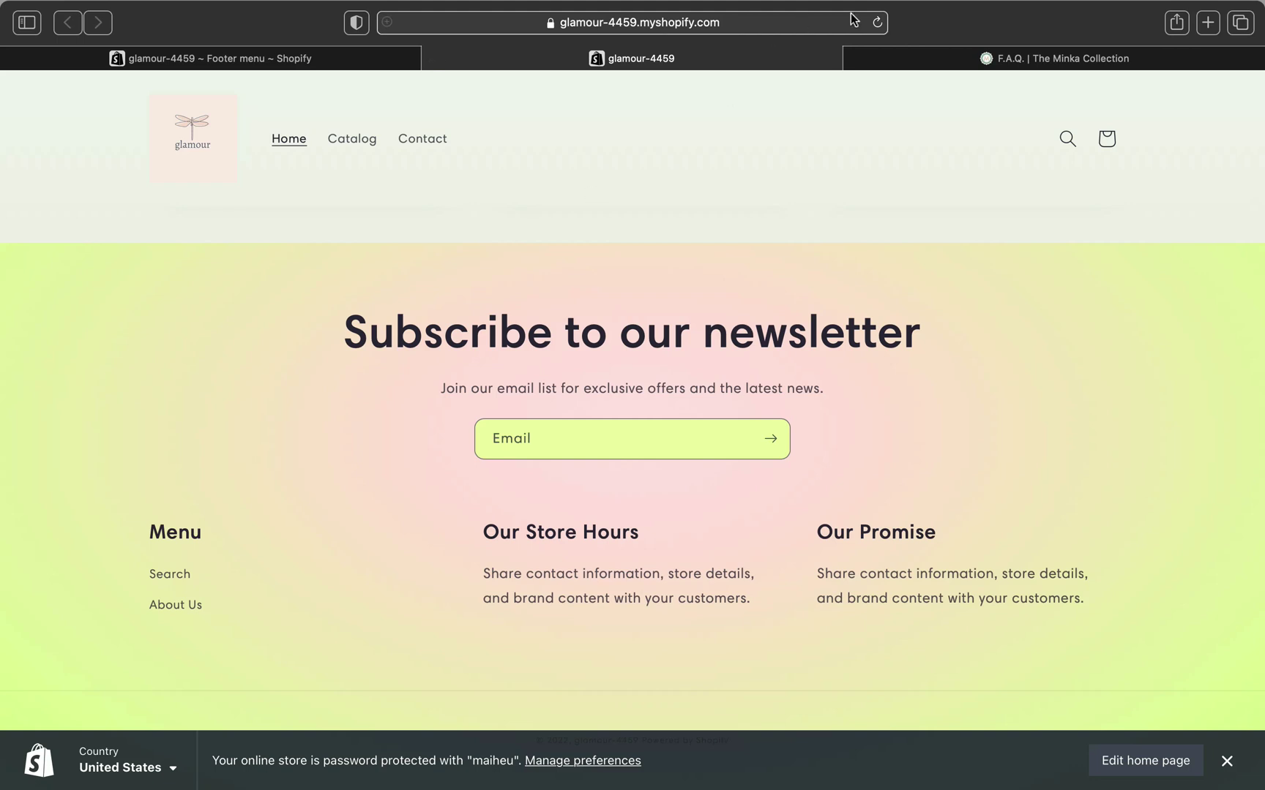
pyautogui.click(876, 22)
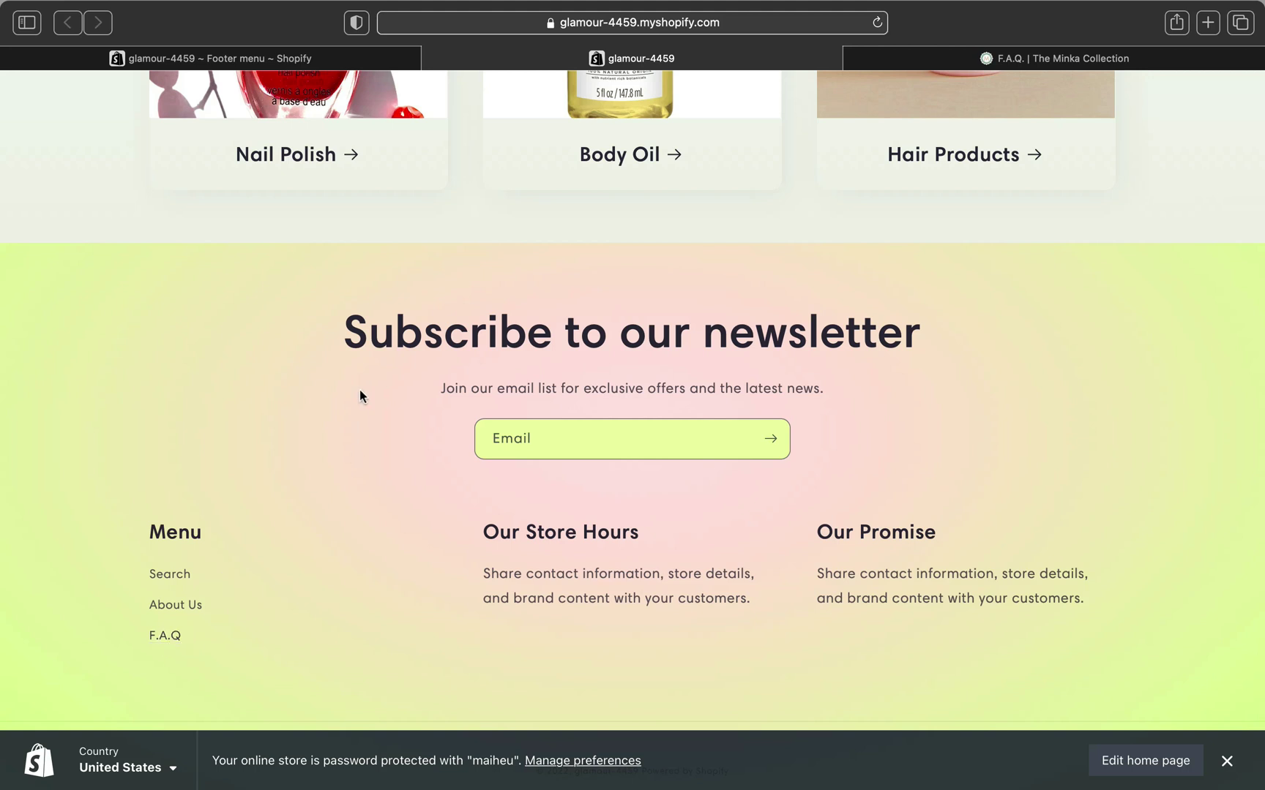
pyautogui.click(162, 637)
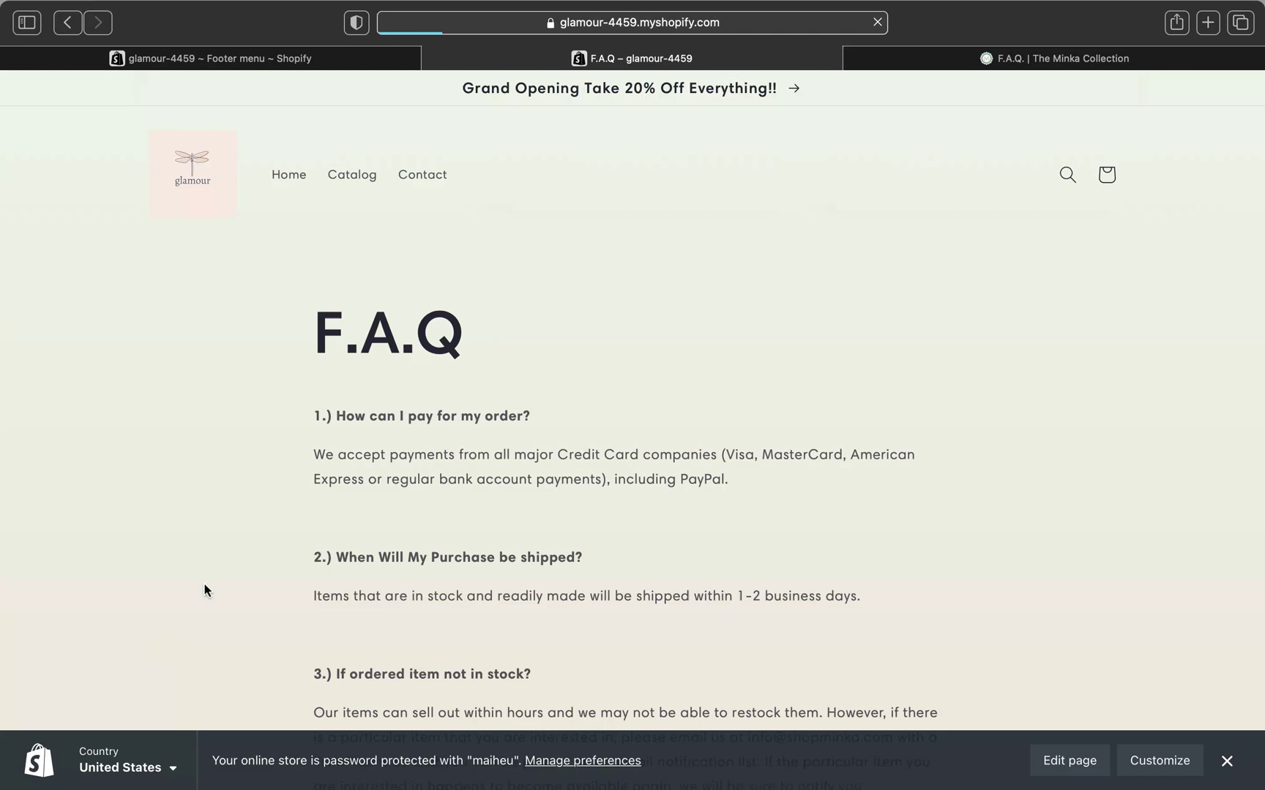
pyautogui.scroll(-5, 410, 379)
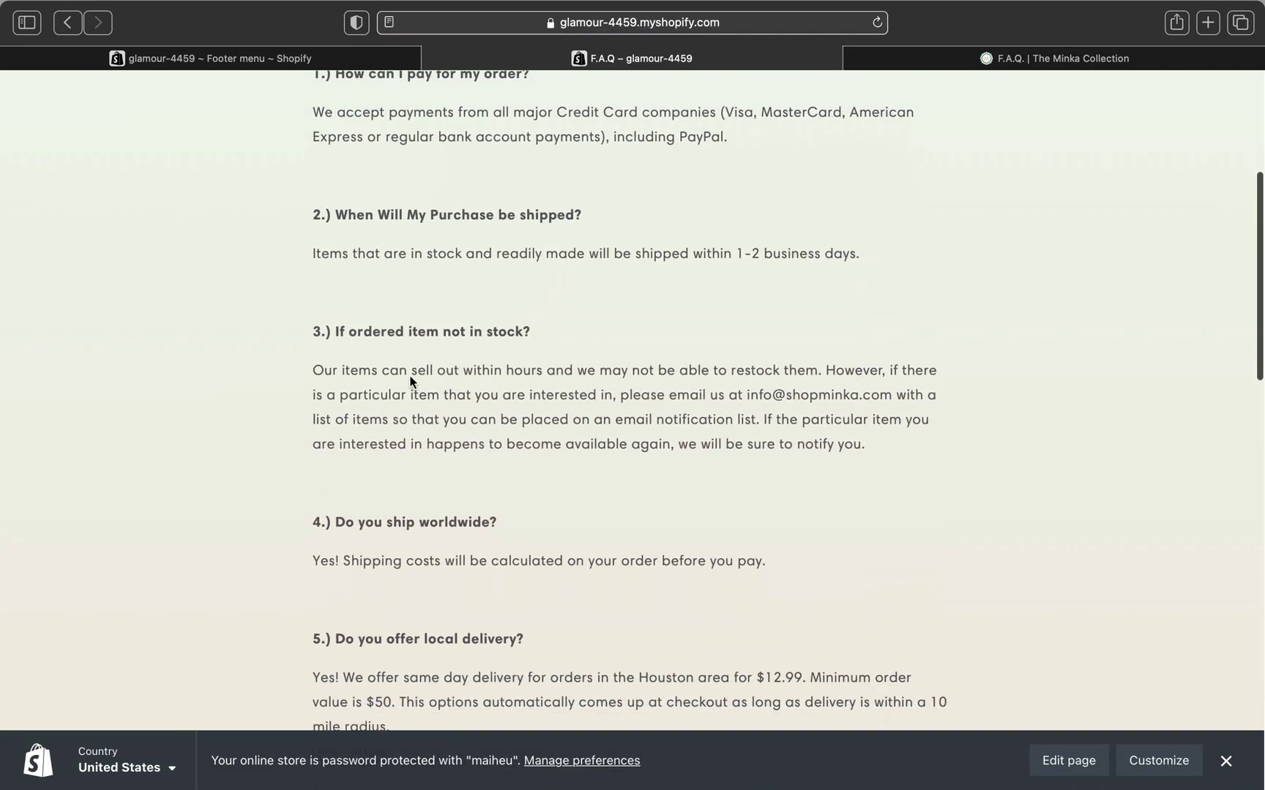
pyautogui.scroll(-15, 410, 380)
pyautogui.scroll(3, 412, 382)
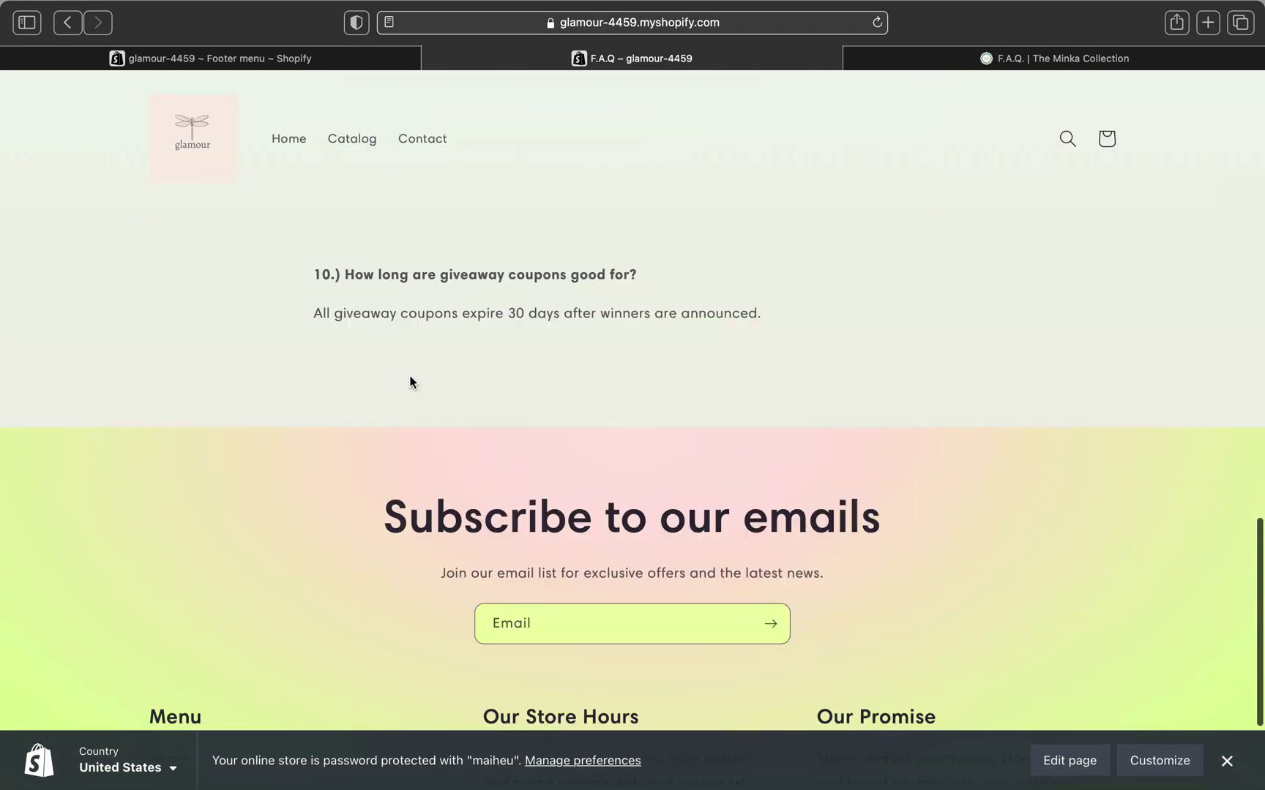
pyautogui.scroll(17, 410, 382)
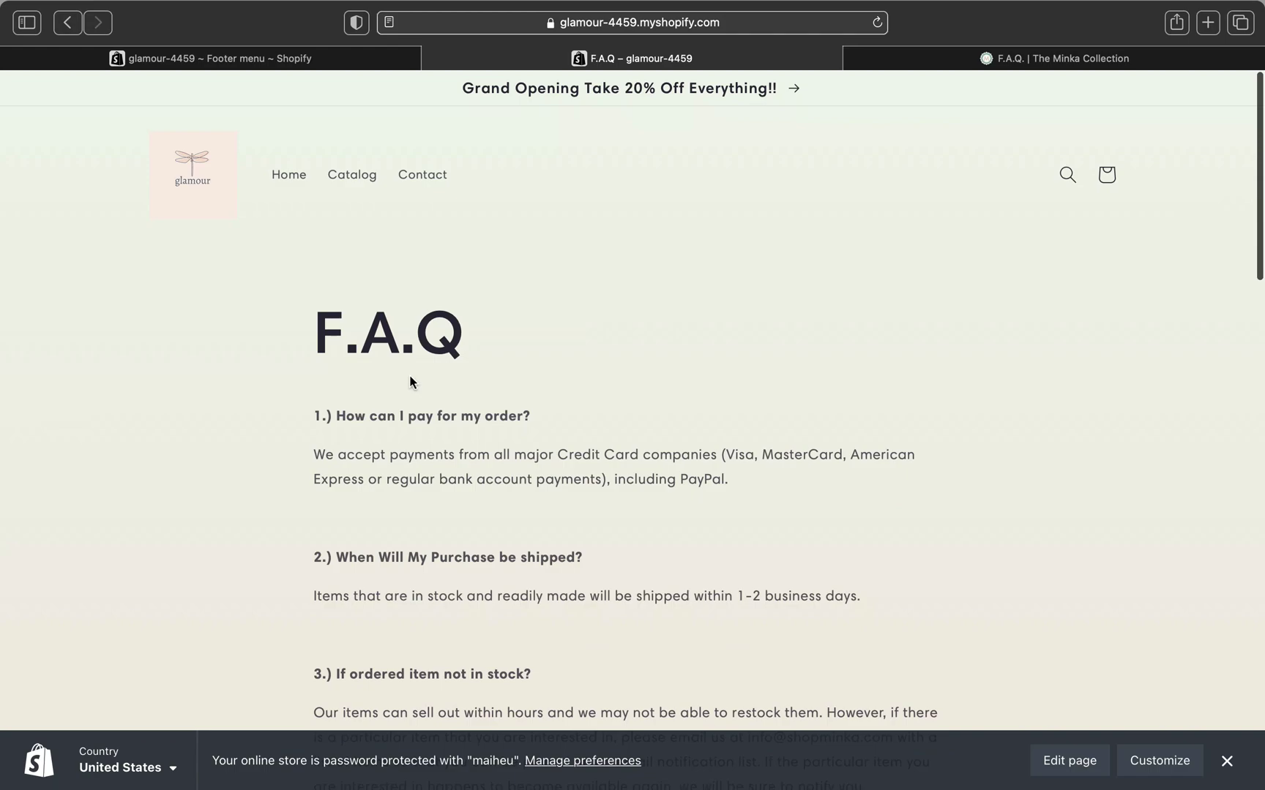
pyautogui.scroll(-20, 409, 375)
pyautogui.scroll(20, 409, 377)
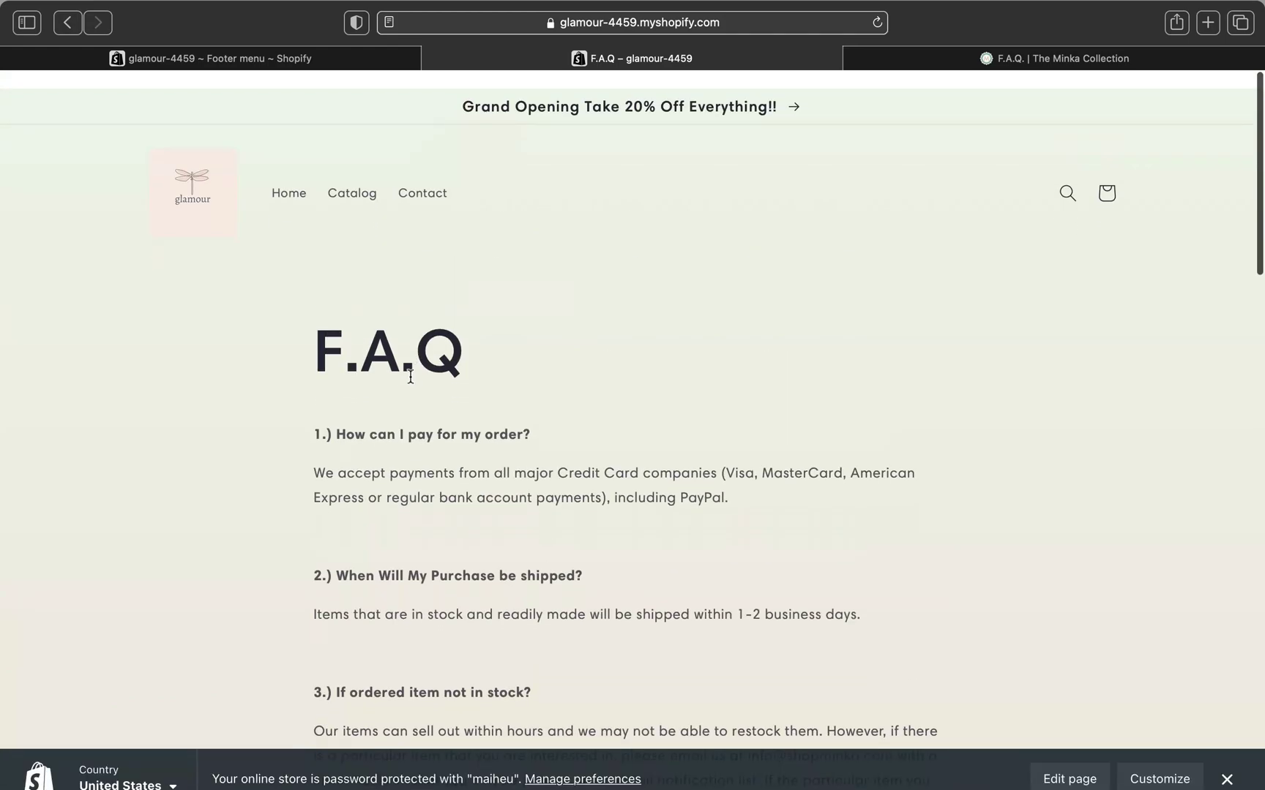
pyautogui.scroll(-10, 411, 379)
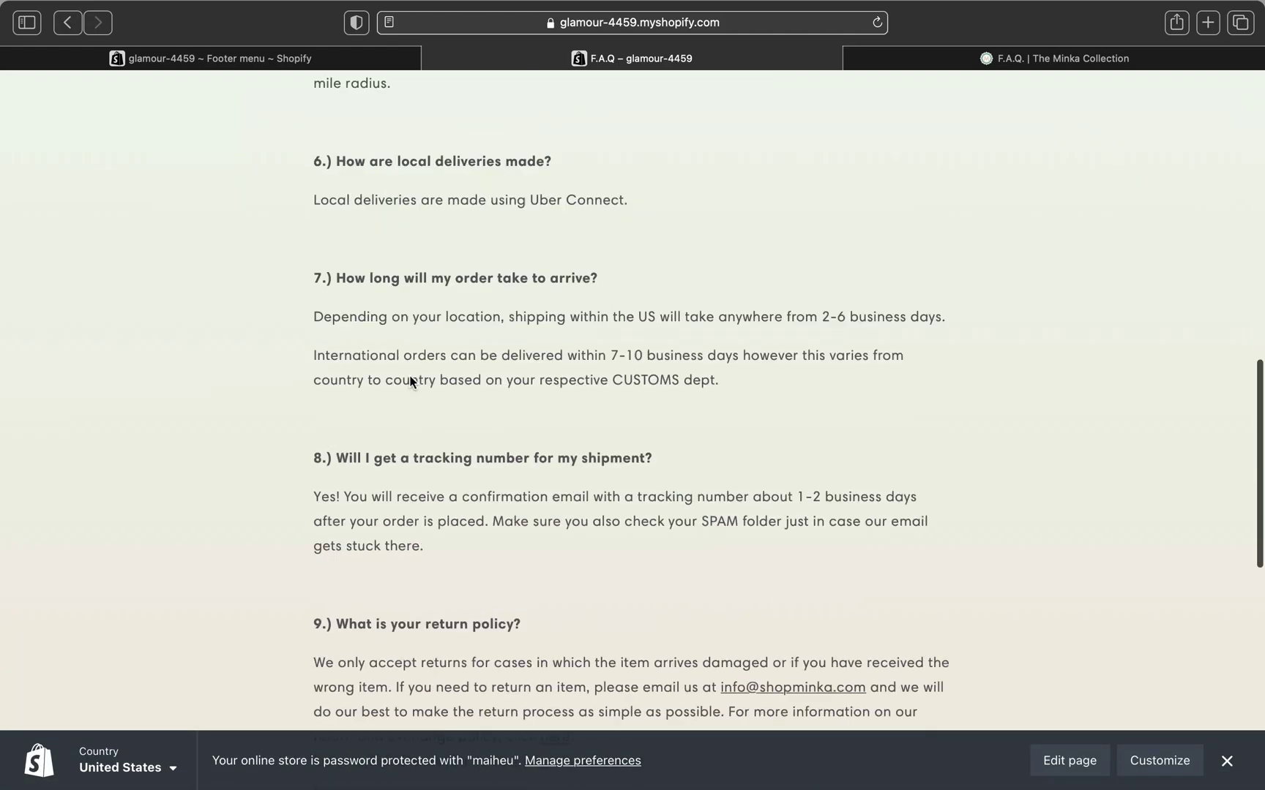
pyautogui.scroll(-8, 410, 381)
pyautogui.scroll(6, 411, 381)
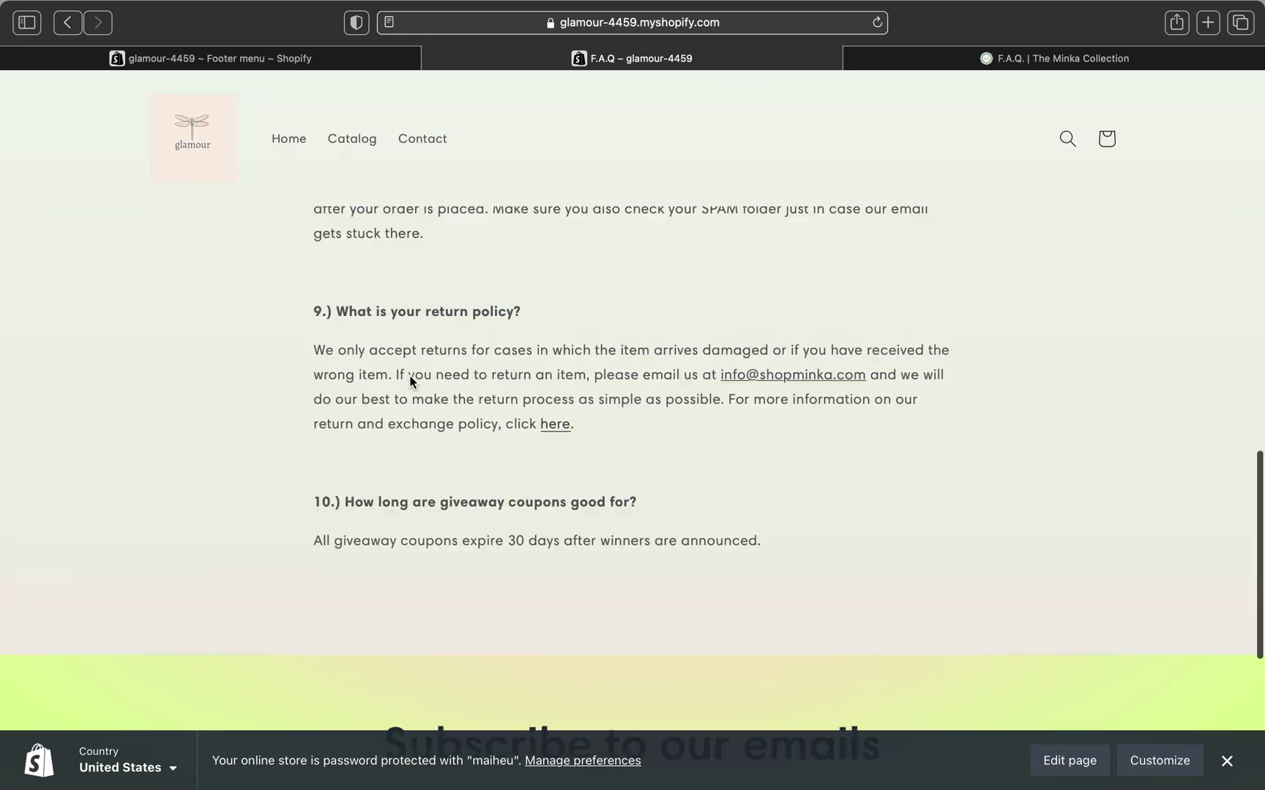
pyautogui.scroll(10, 411, 380)
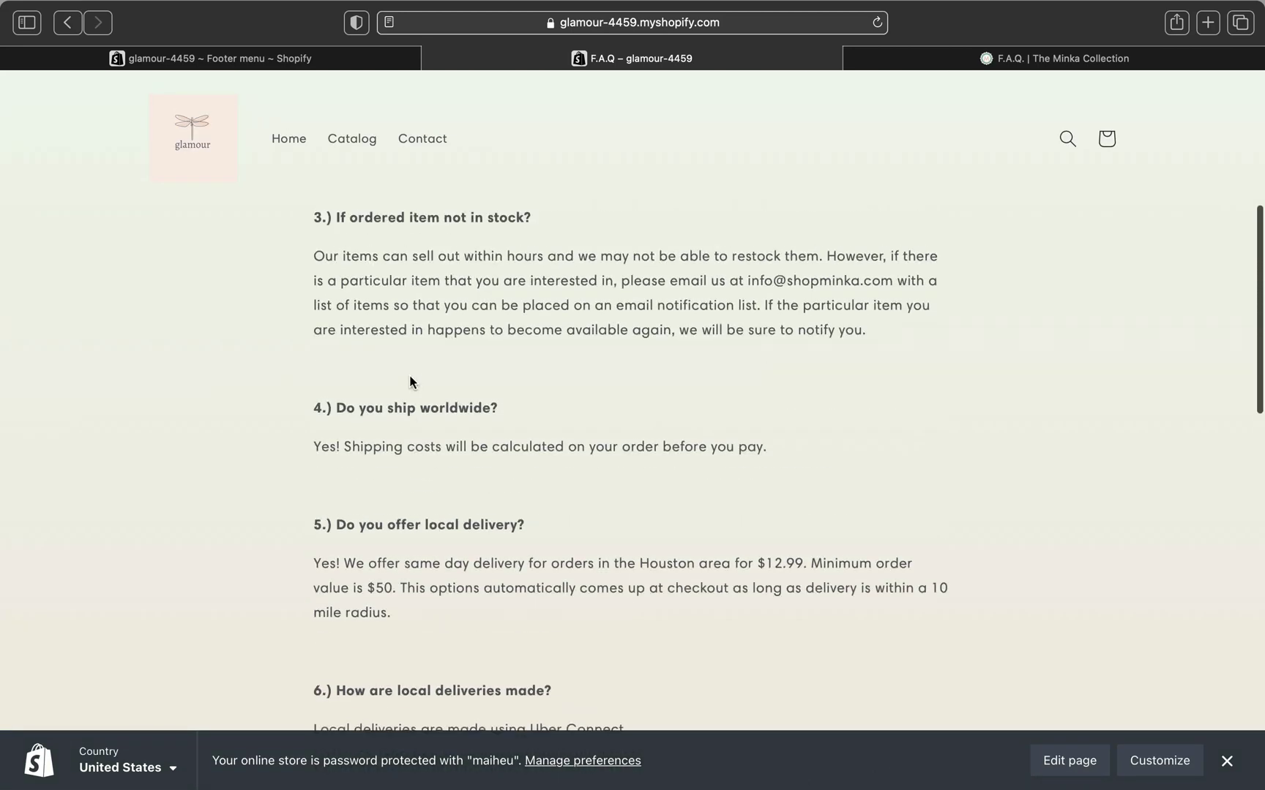
pyautogui.scroll(10, 409, 377)
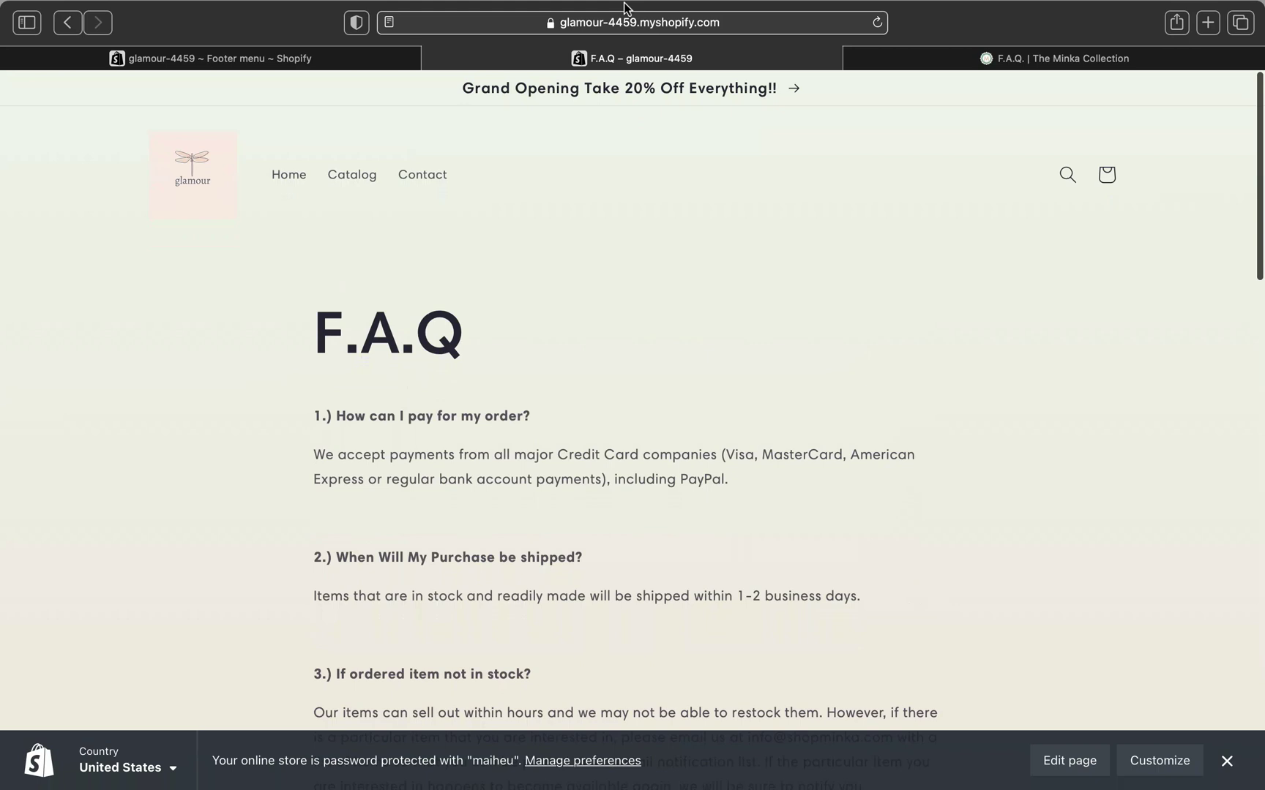
# Switch to the store preview and open F.A.Q from its footer menu.
pyautogui.click(358, 58)
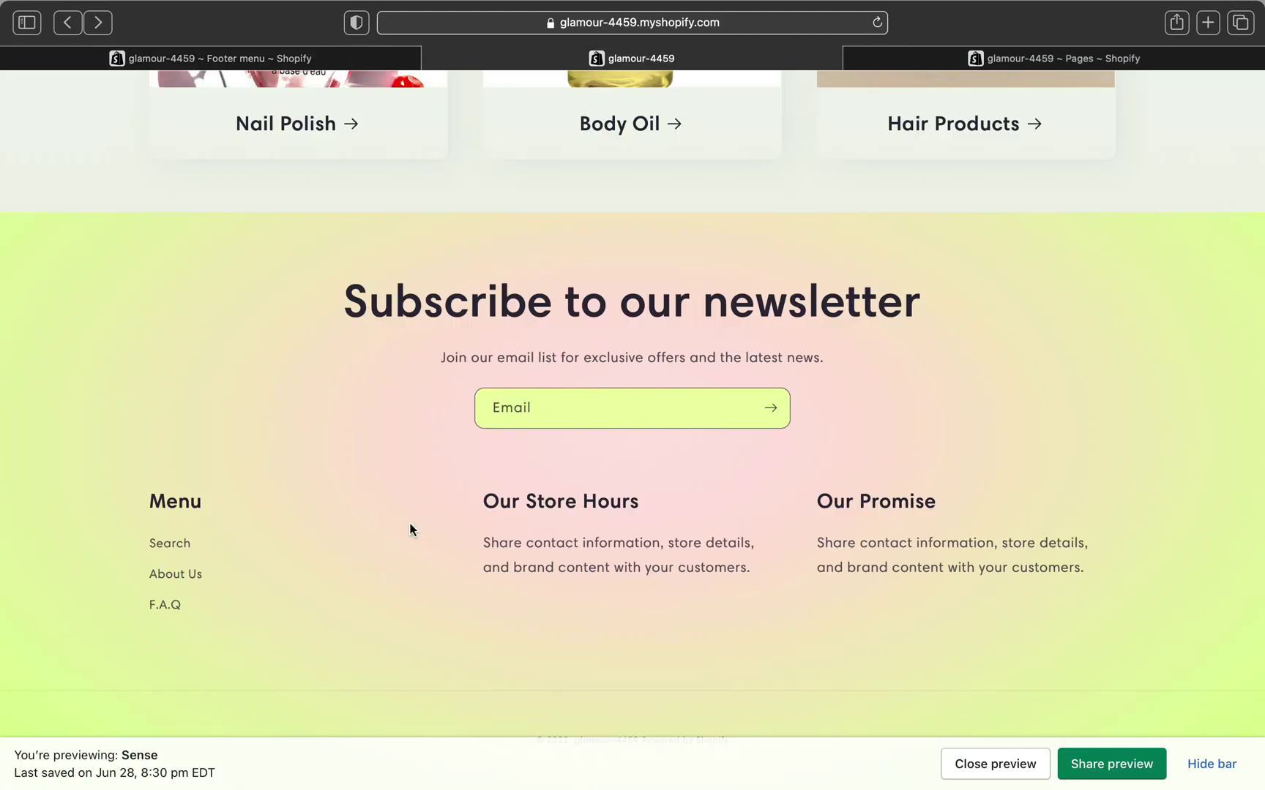
pyautogui.scroll(-2, 410, 530)
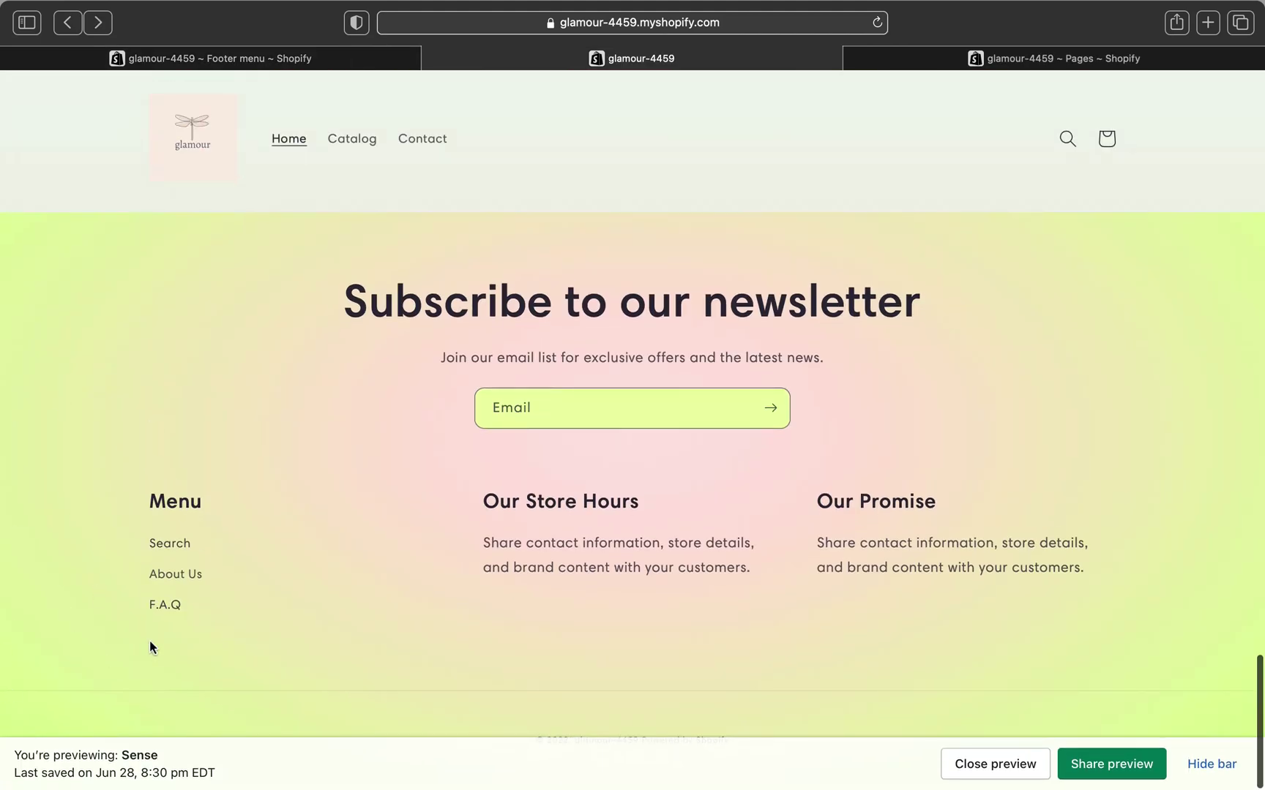
pyautogui.click(168, 607)
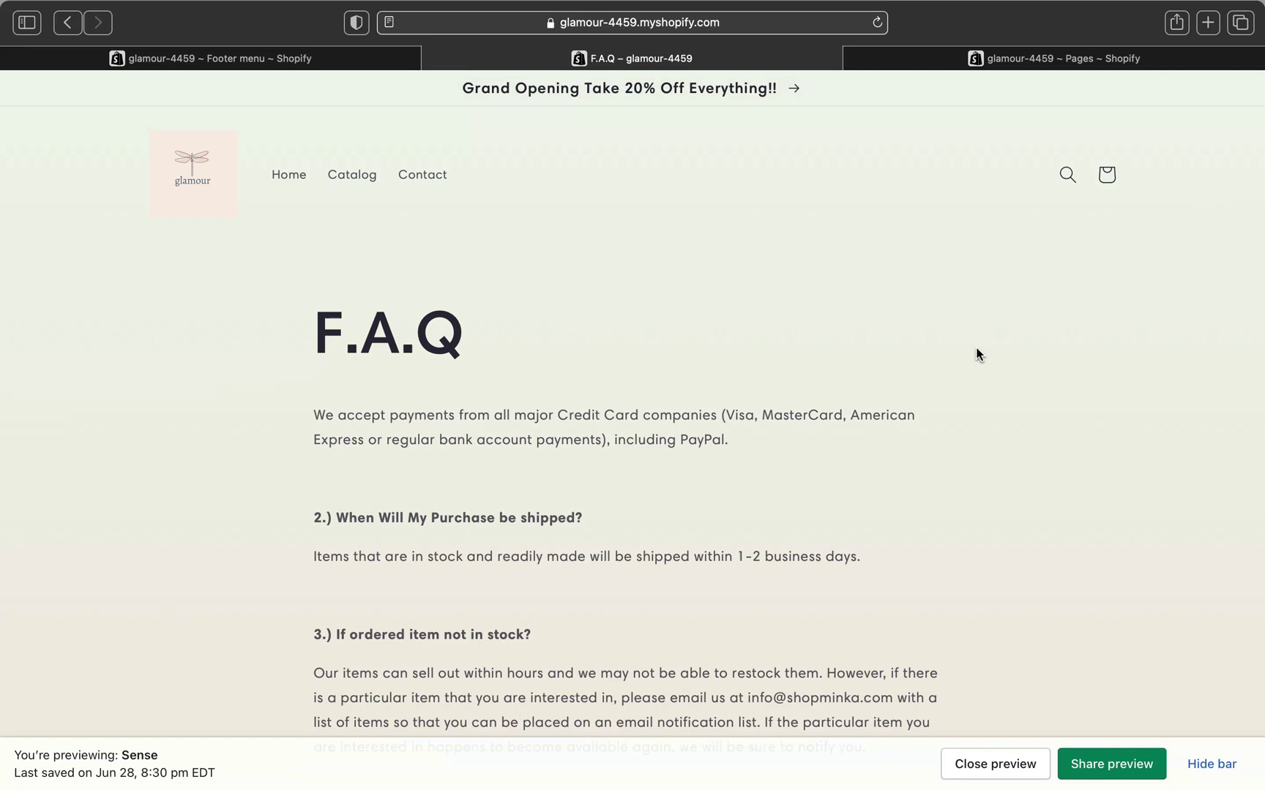
# Scroll through the F.A.Q answers down to question 10 on giveaway coupons and the footer.
pyautogui.scroll(-10, 977, 354)
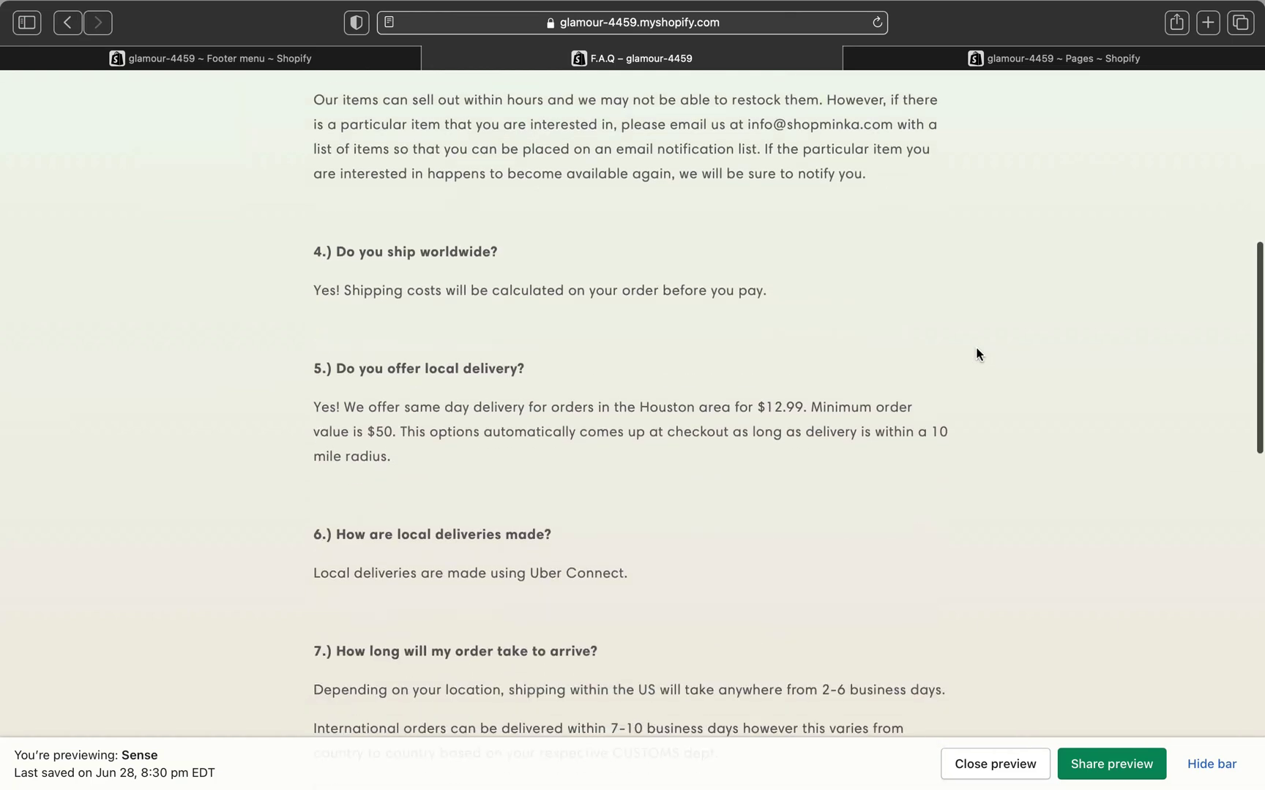
pyautogui.scroll(-15, 977, 354)
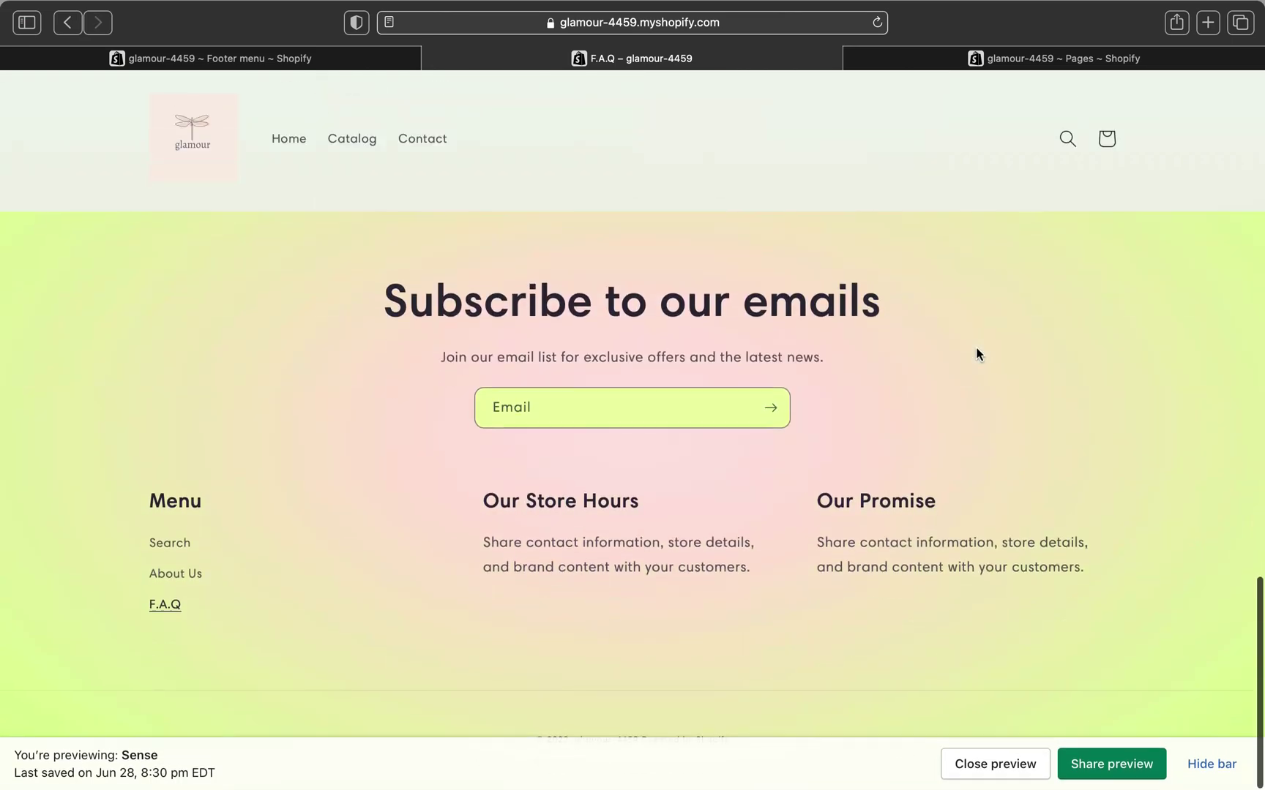
pyautogui.scroll(4, 973, 360)
pyautogui.scroll(20, 974, 360)
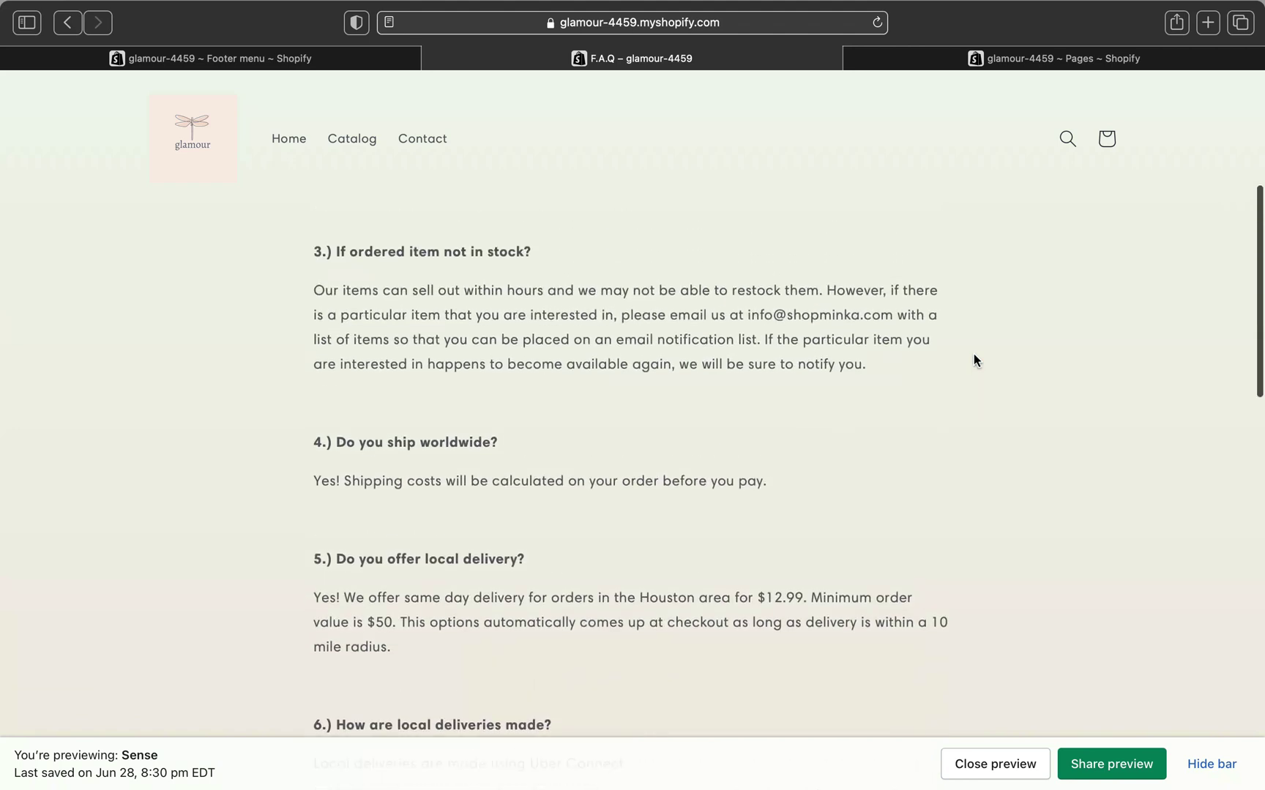
pyautogui.scroll(2, 973, 360)
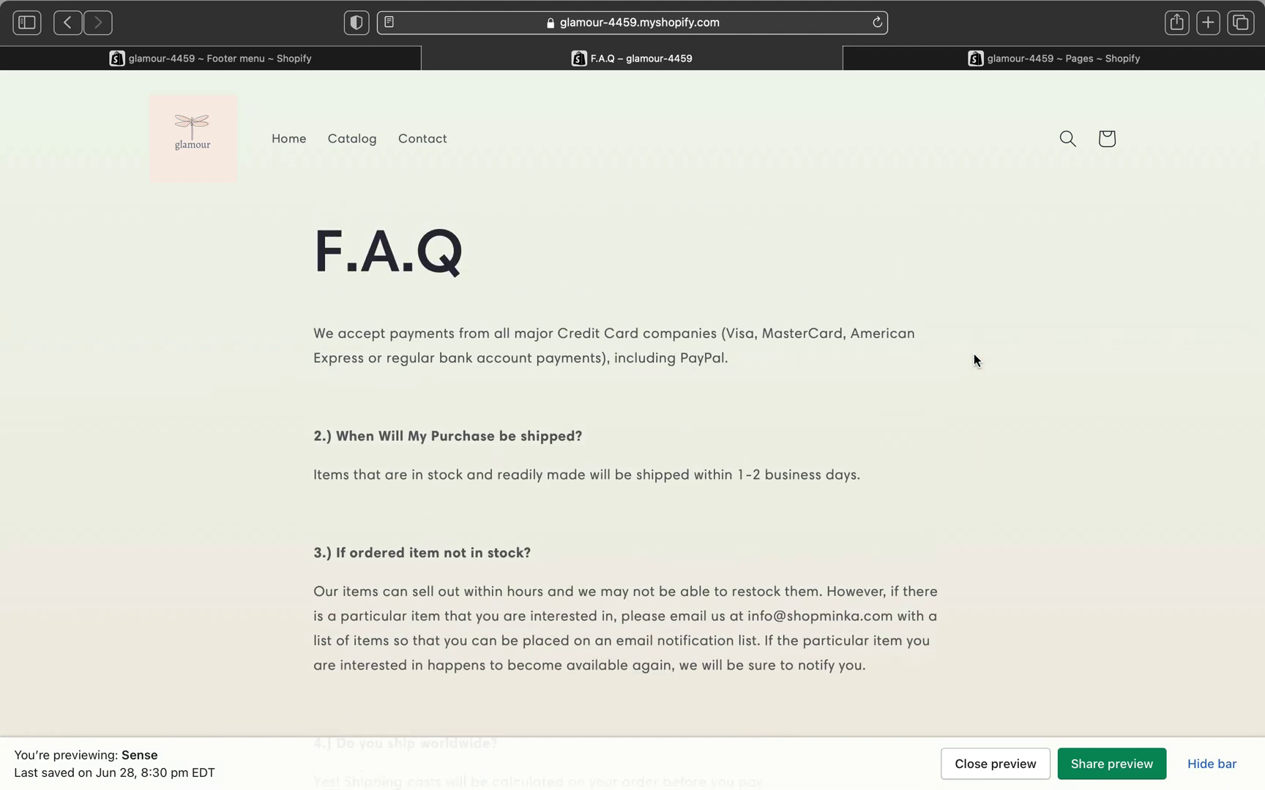
pyautogui.scroll(3, 973, 355)
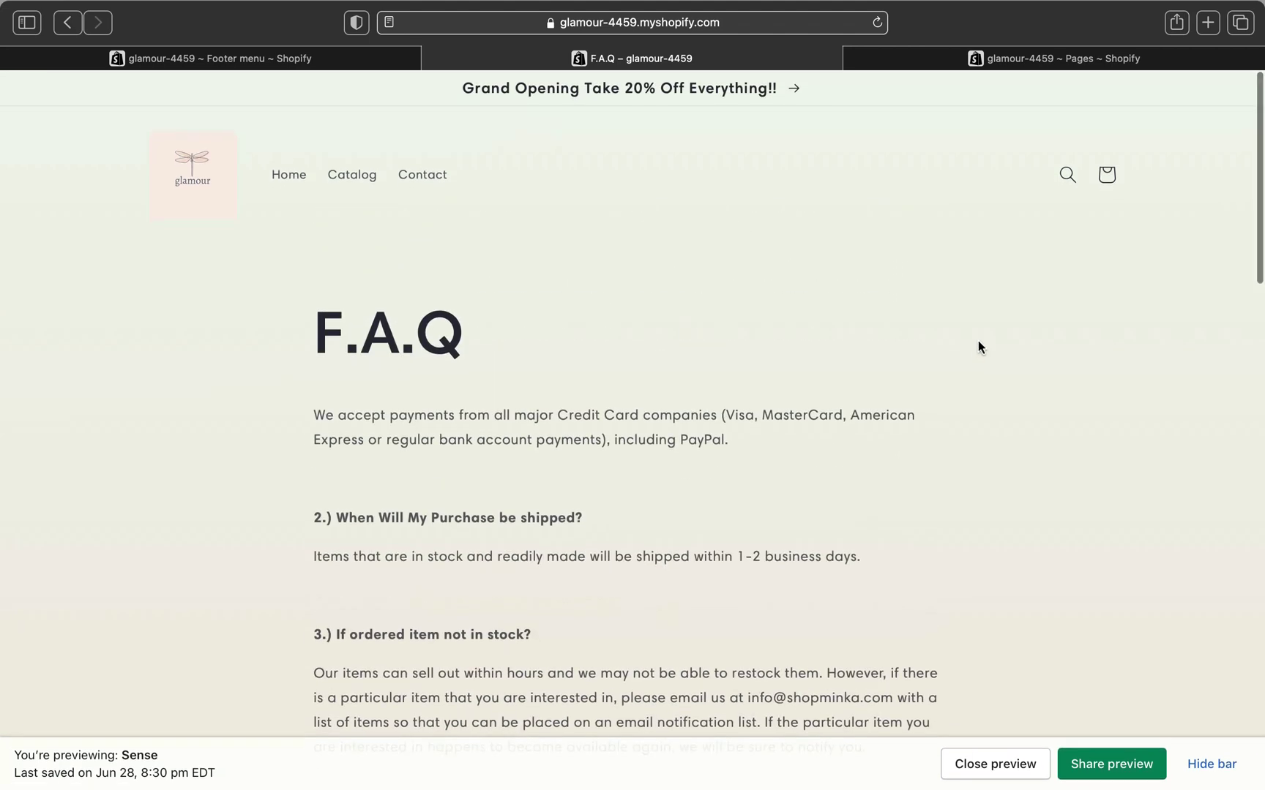
pyautogui.scroll(-20, 979, 347)
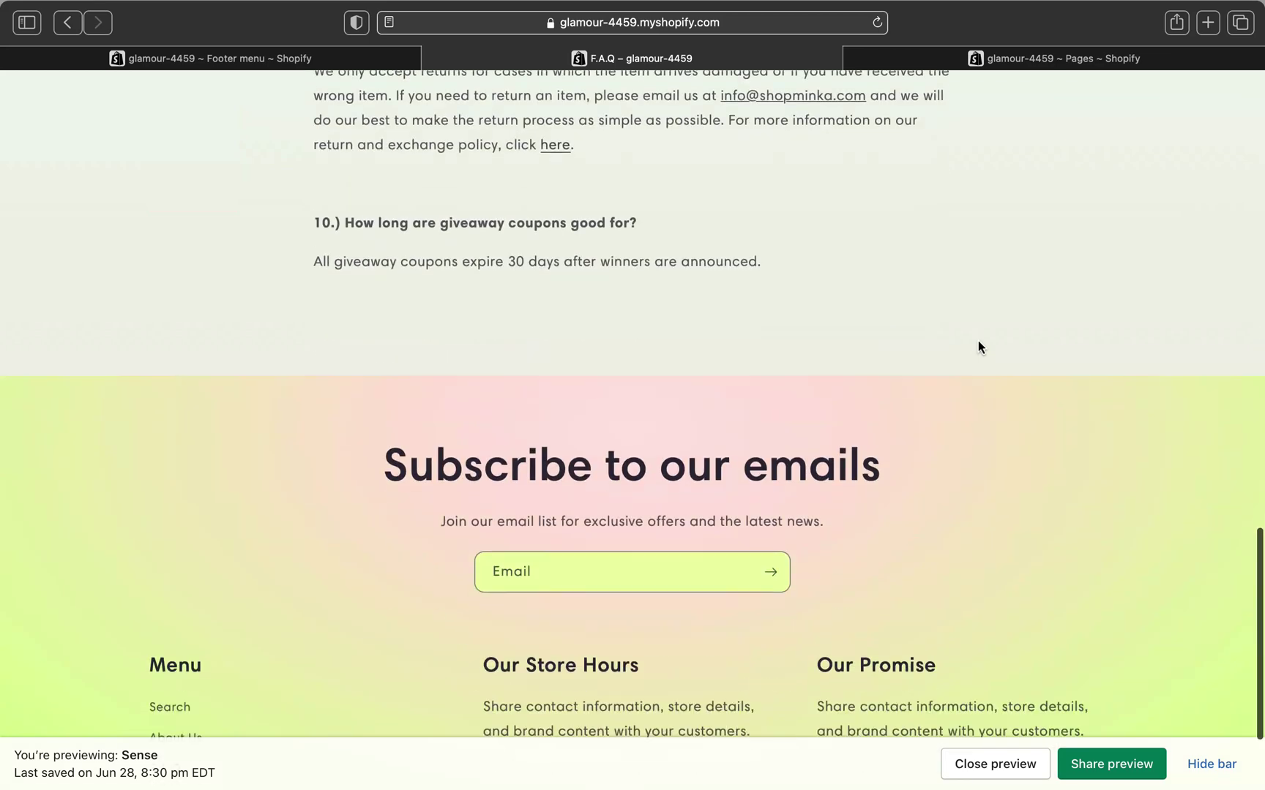
pyautogui.scroll(-3, 979, 342)
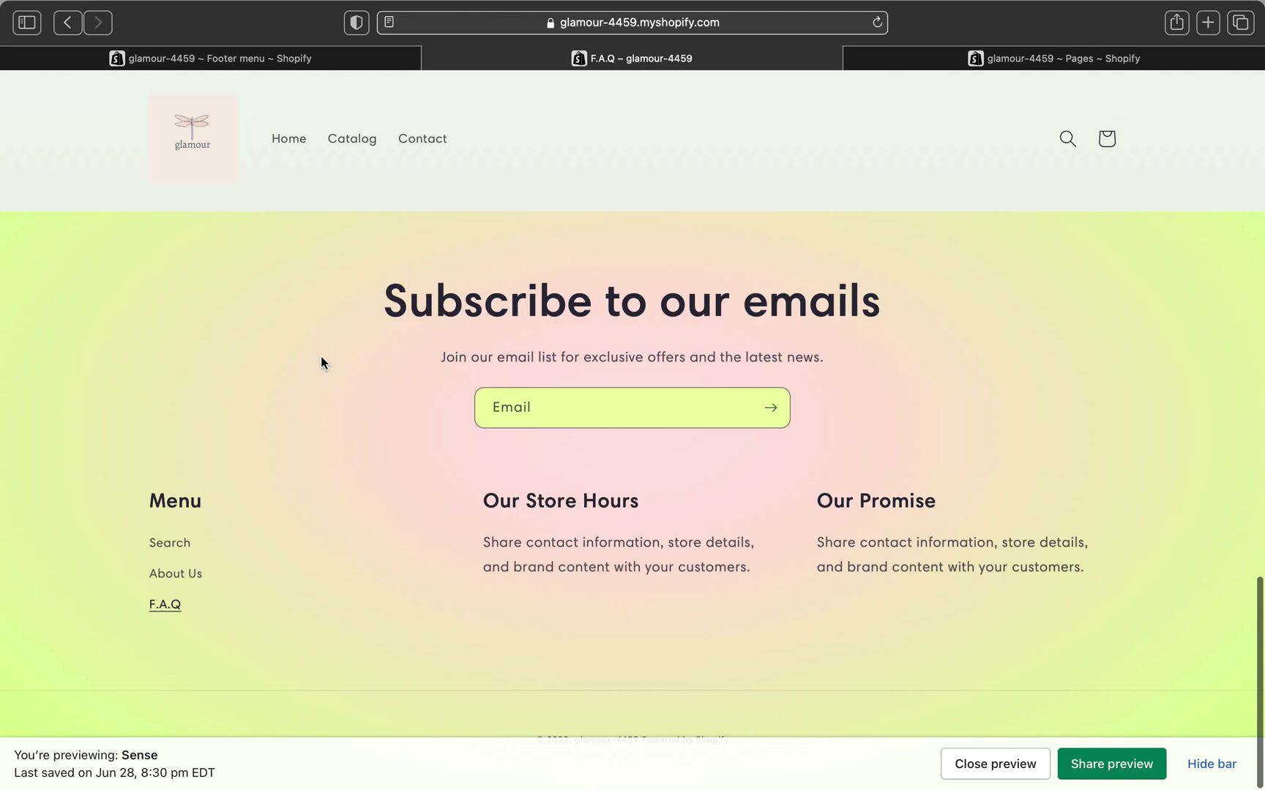
pyautogui.scroll(15, 320, 356)
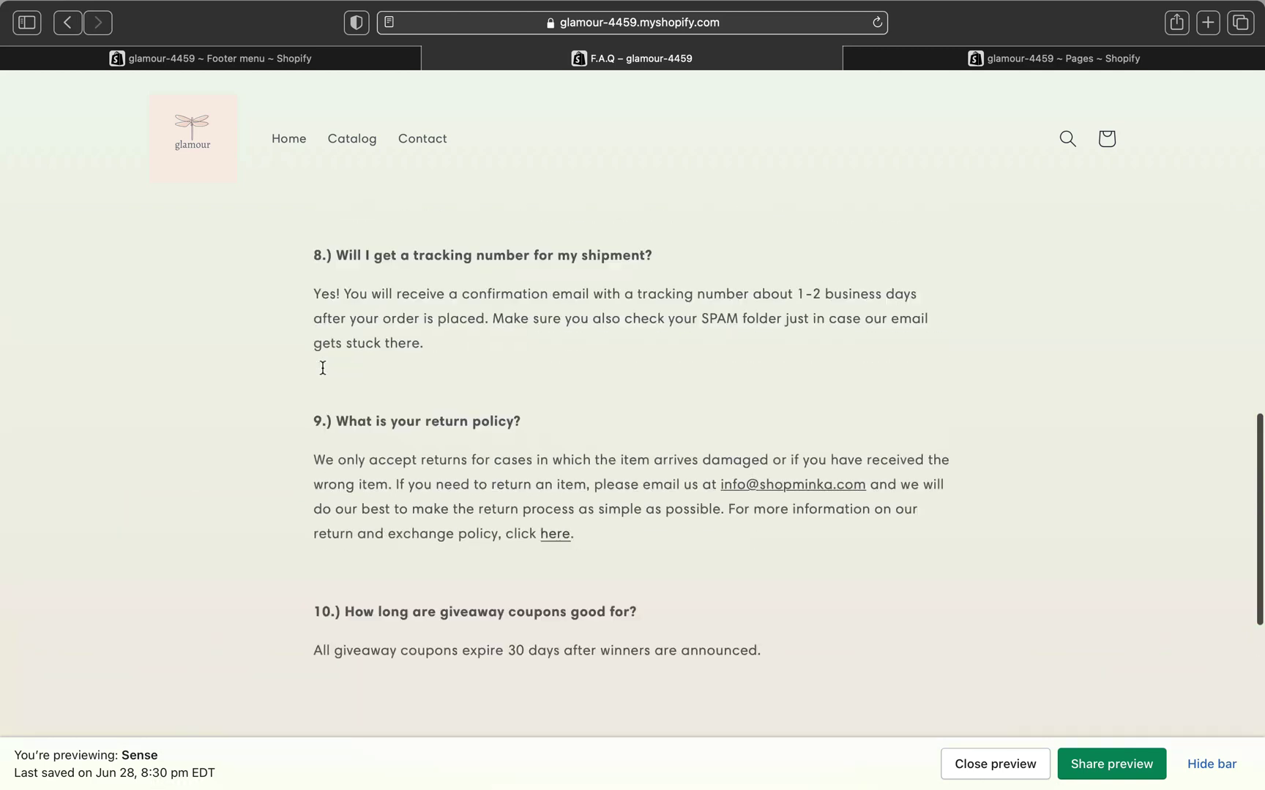
pyautogui.scroll(4, 322, 371)
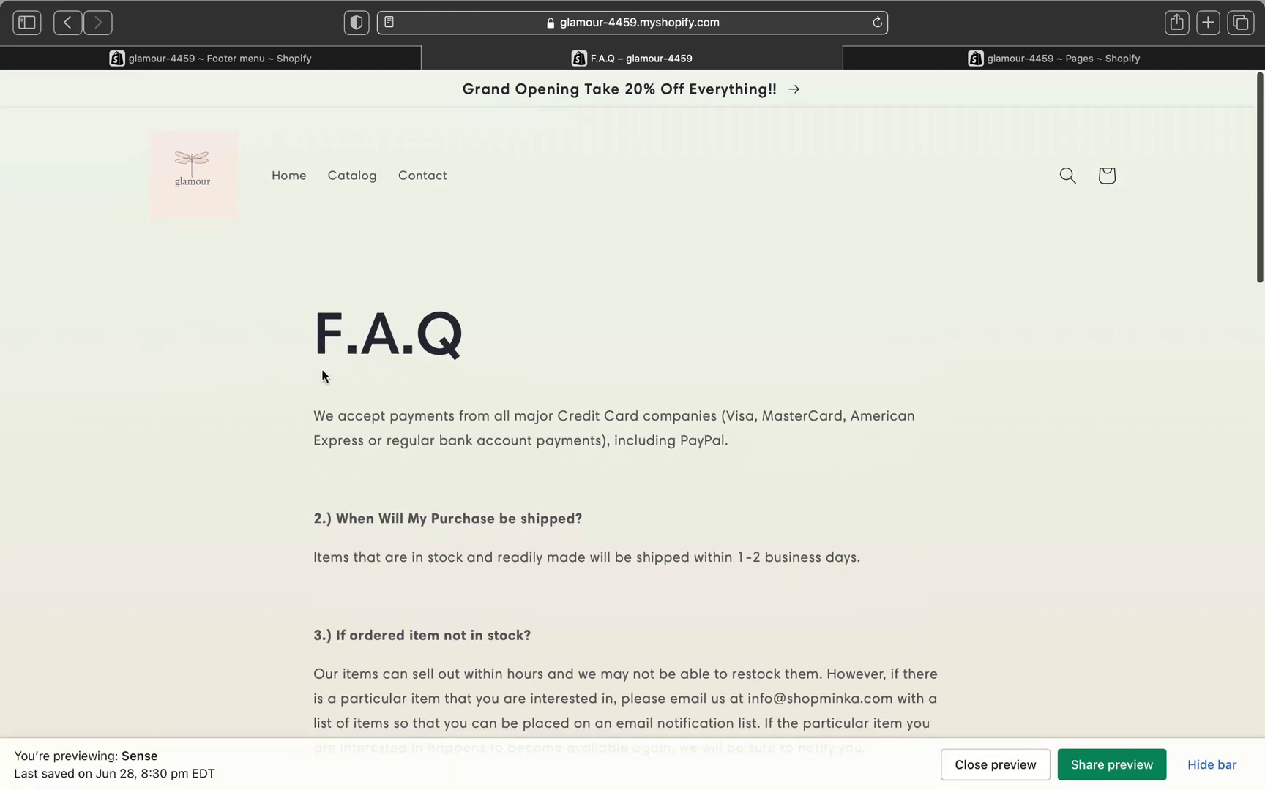
pyautogui.scroll(-4, 745, 356)
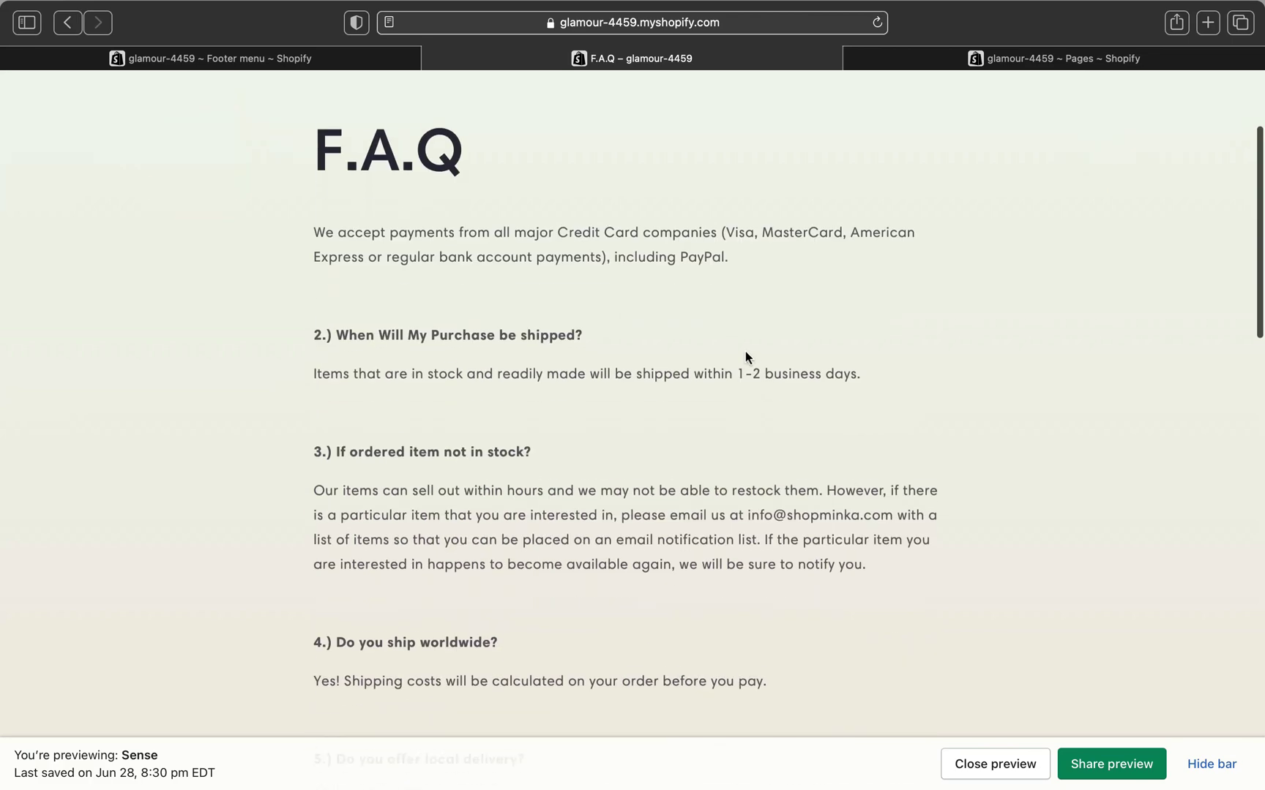
pyautogui.scroll(-15, 745, 357)
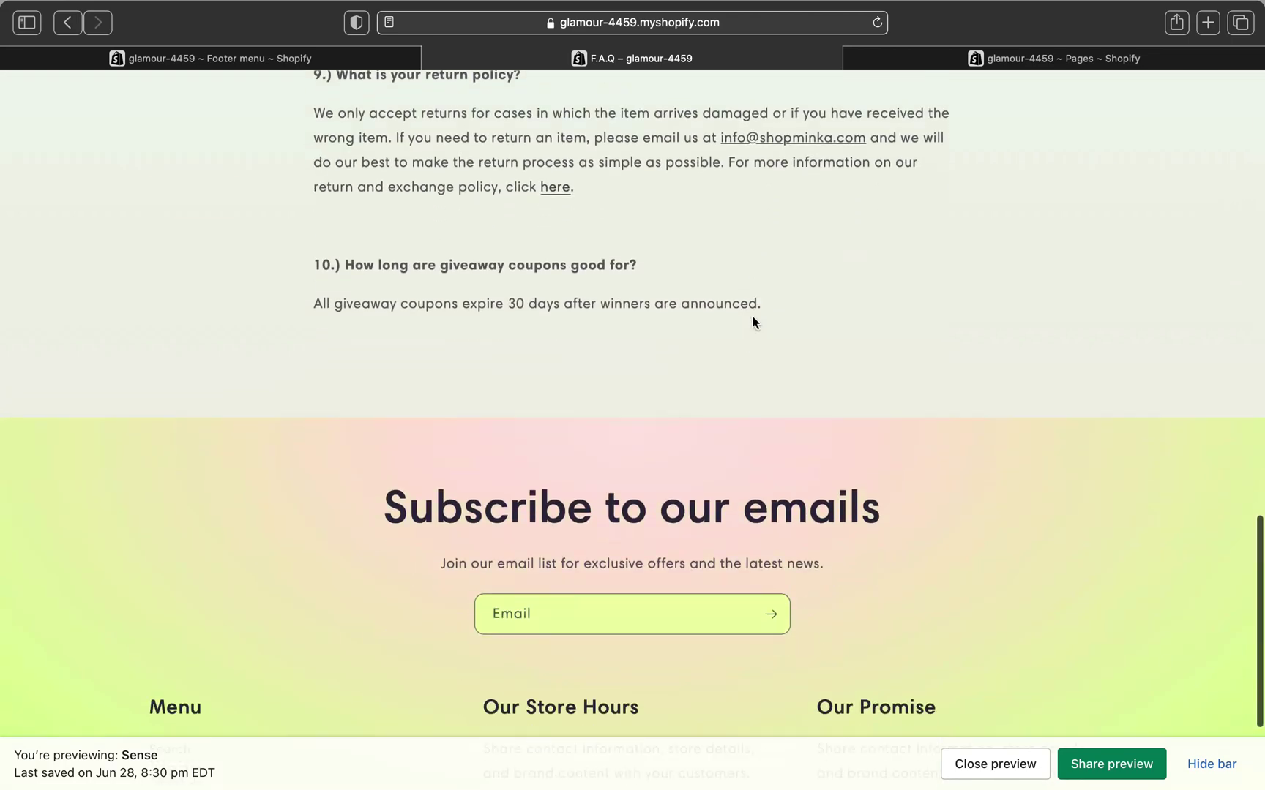